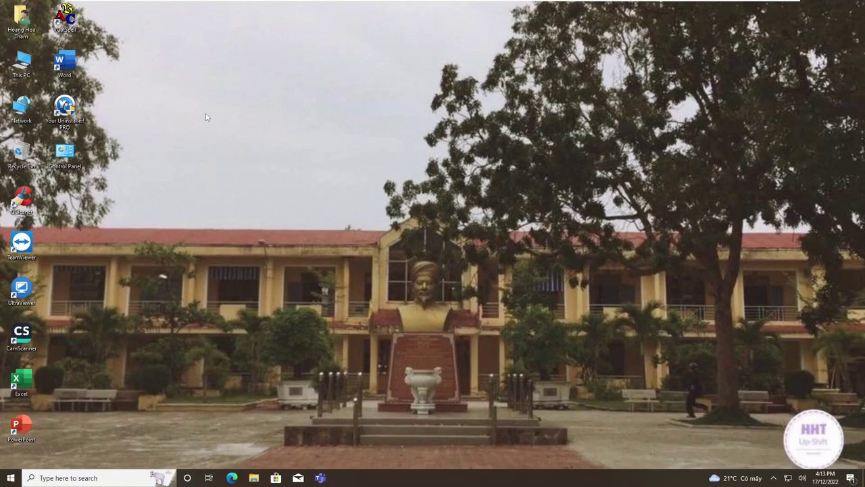
Start a blank Word document with the font size set to 24 and close the Microsoft Teams sign-in window.
left_click(62, 62)
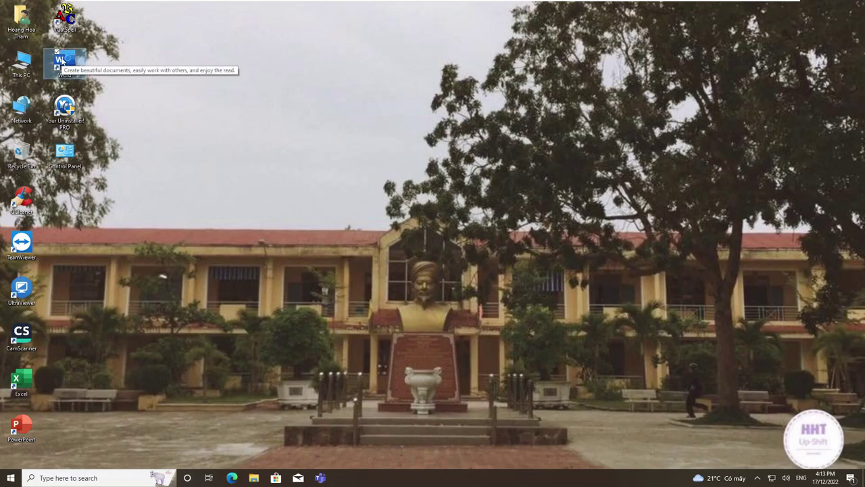
left_click(172, 198)
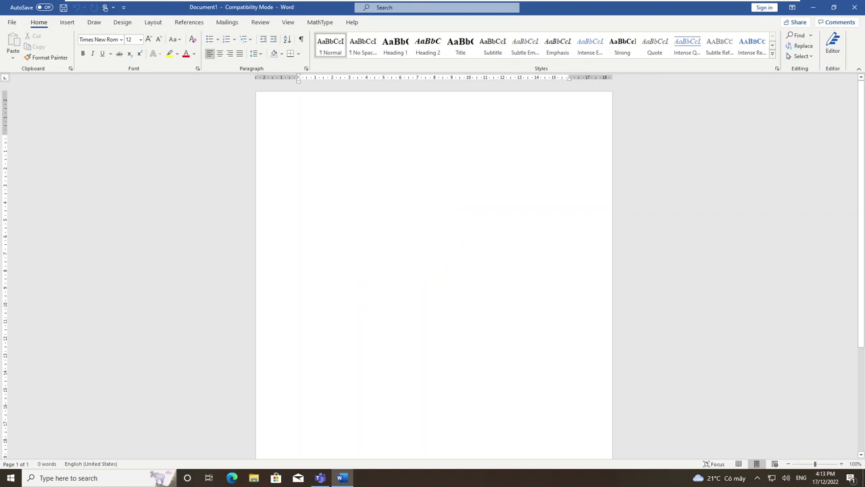
left_click(140, 40)
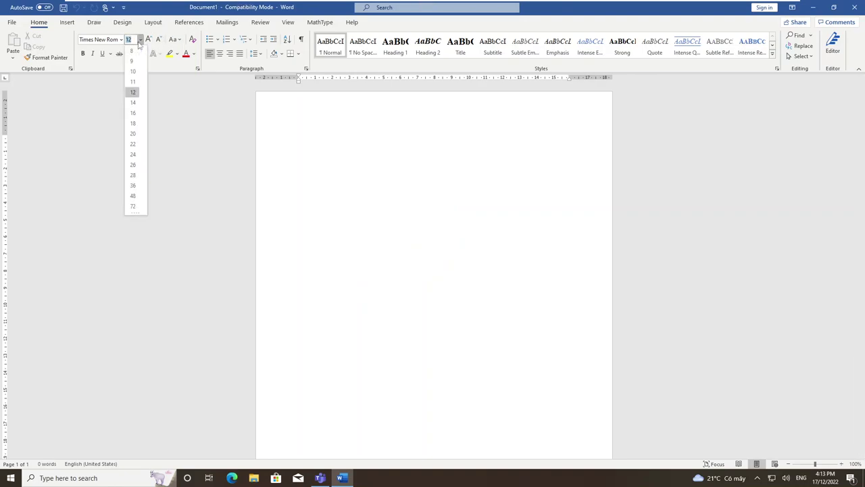
left_click(132, 154)
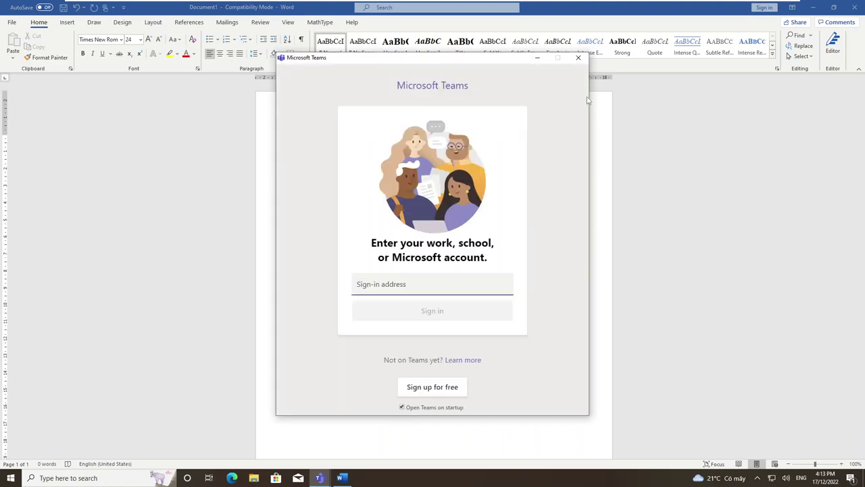
left_click(578, 57)
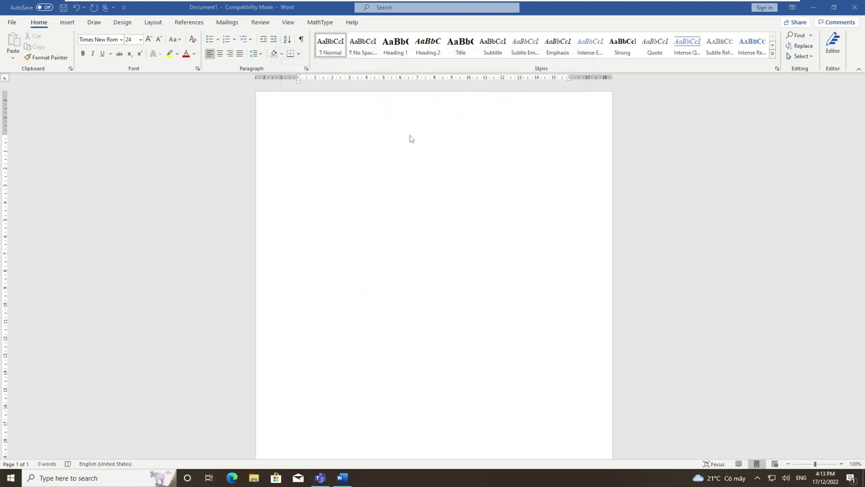
Begin the greeting paragraph with "Chào cả nhà, hôm nay mình xin giới thiệu đến".
type("Cha")
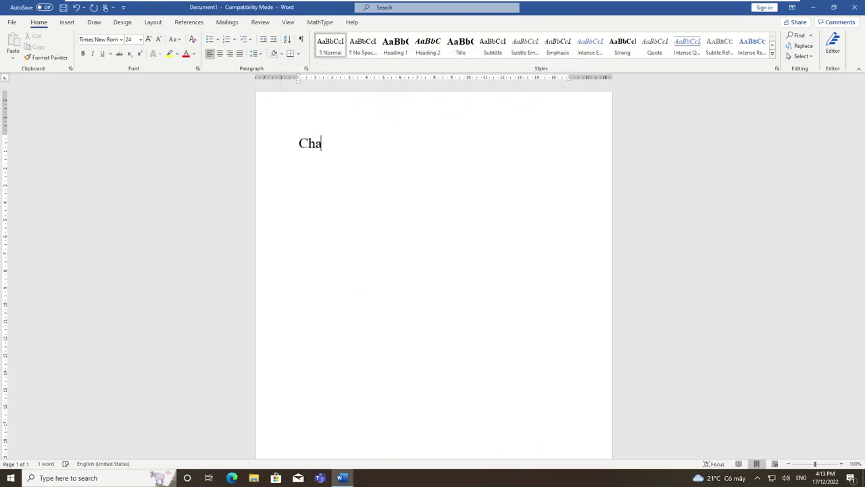
type("o cả nhà, h")
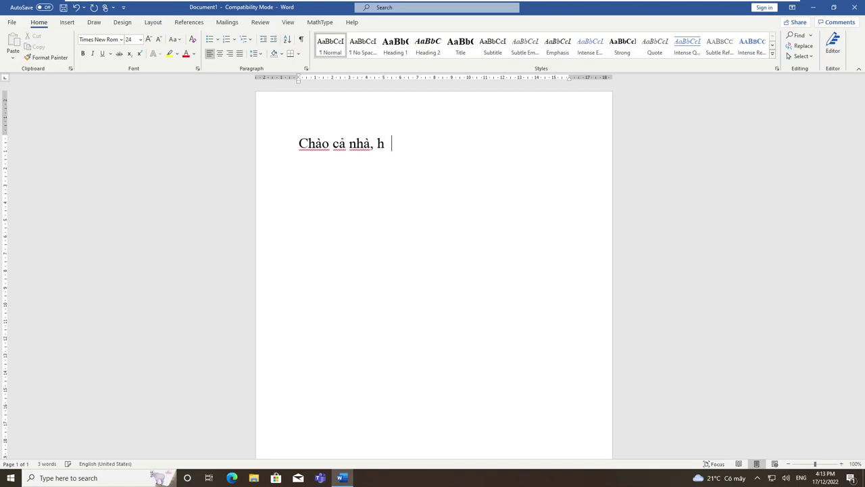
type("ôm nay mình cin")
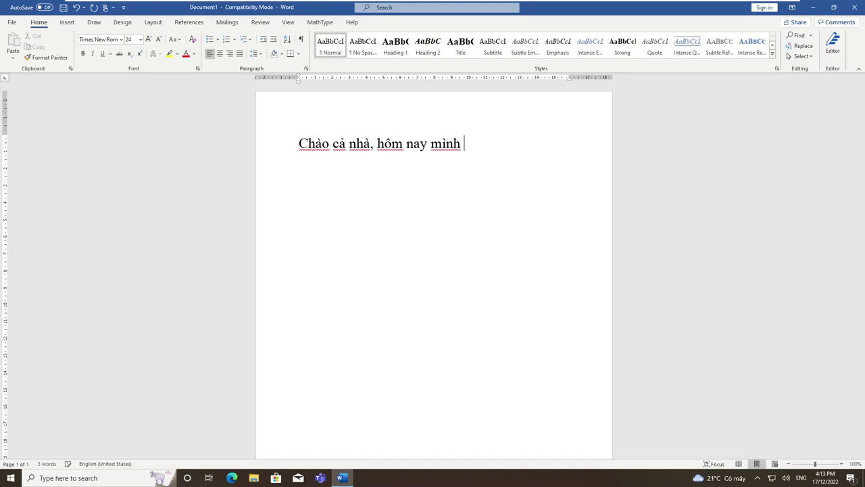
key("BackSpace")
key("BackSpace")
key("BackSpace")
type("xin giowis thiee")
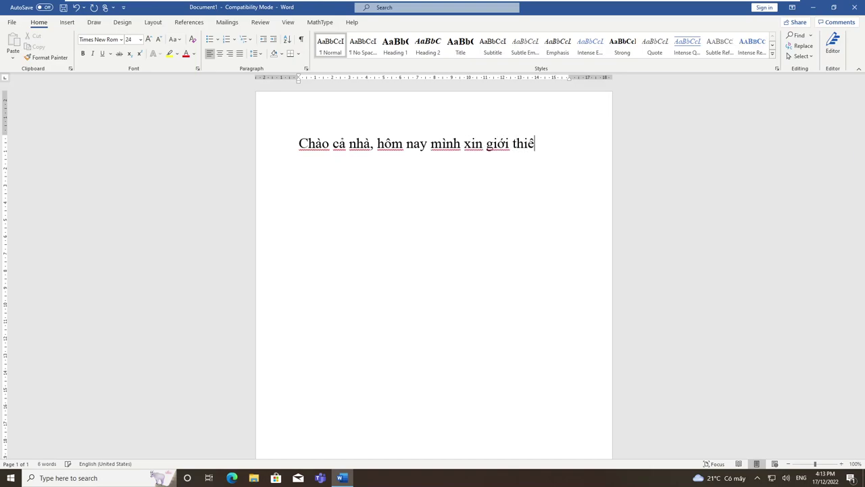
type("uj ddeens ba")
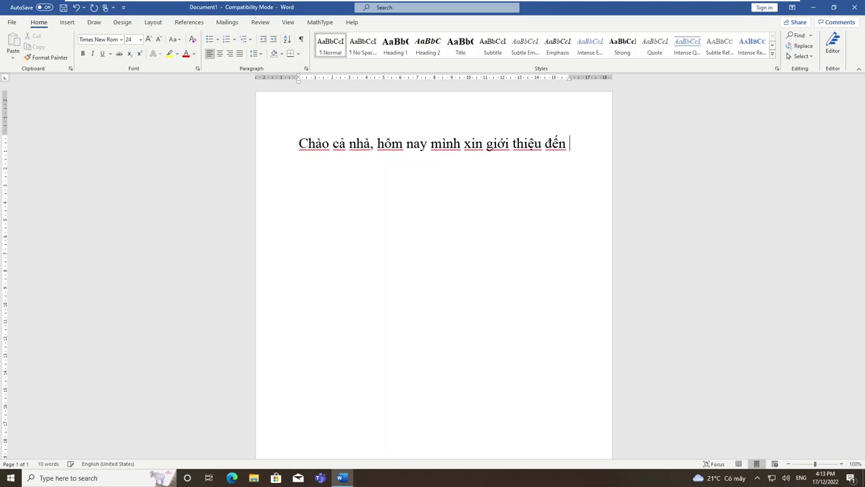
Complete the greeting paragraph with "bản cài Windows đặc biệt – kỉ niệm 50 năm Đông Giang – Hoàng Hoa Thám".
type("nr ")
type("caif Window")
type("s d")
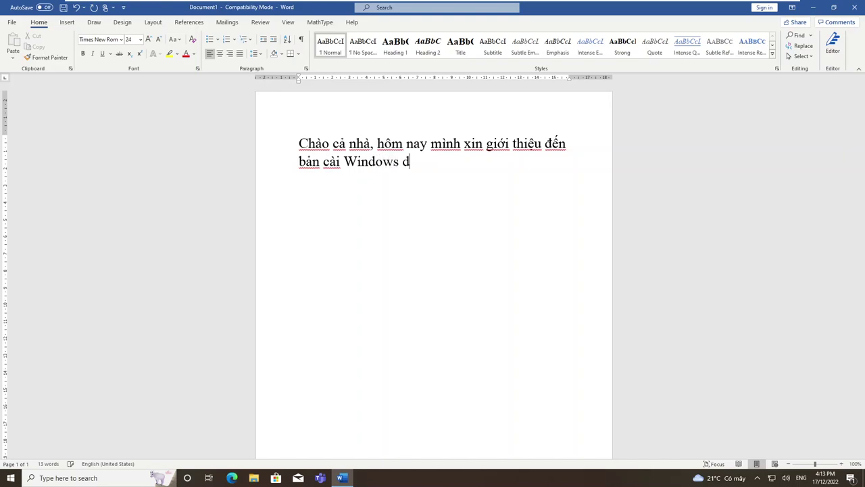
type("dawcj bietj - kir nie")
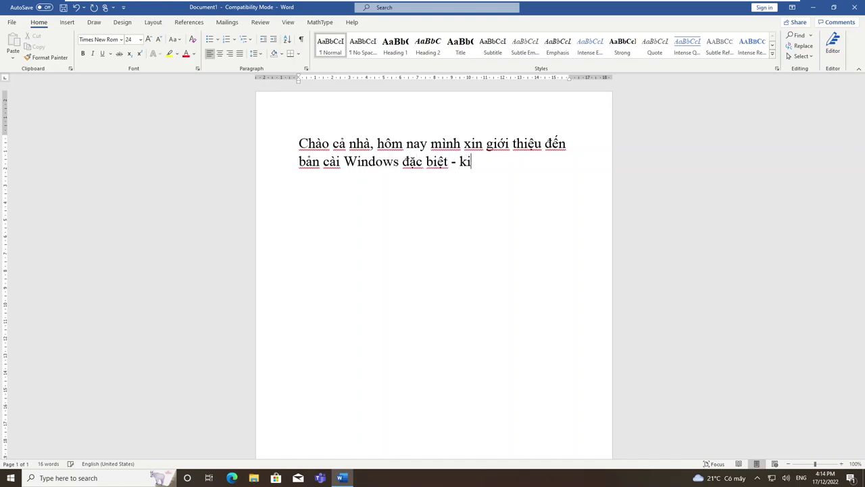
type("m ")
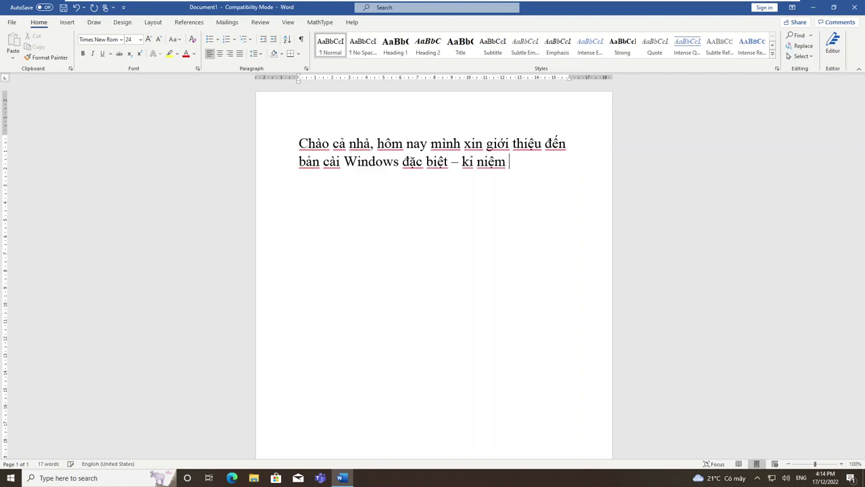
type("50 nawm DDoong Gi")
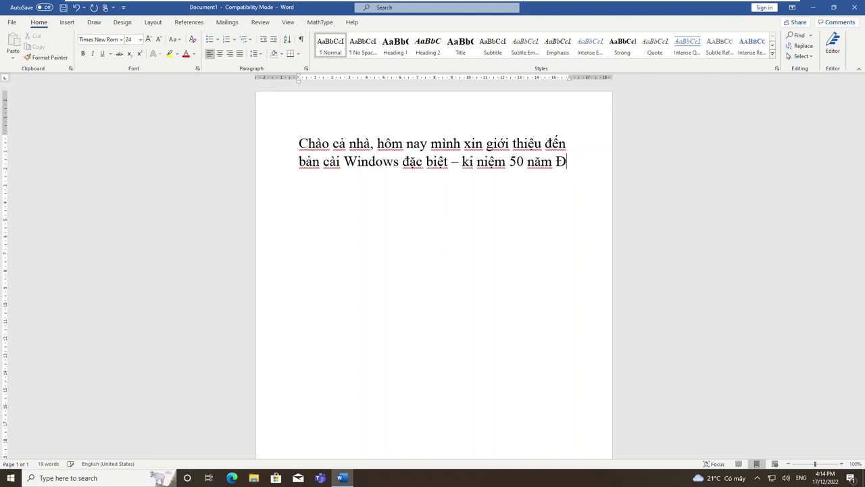
type("ang")
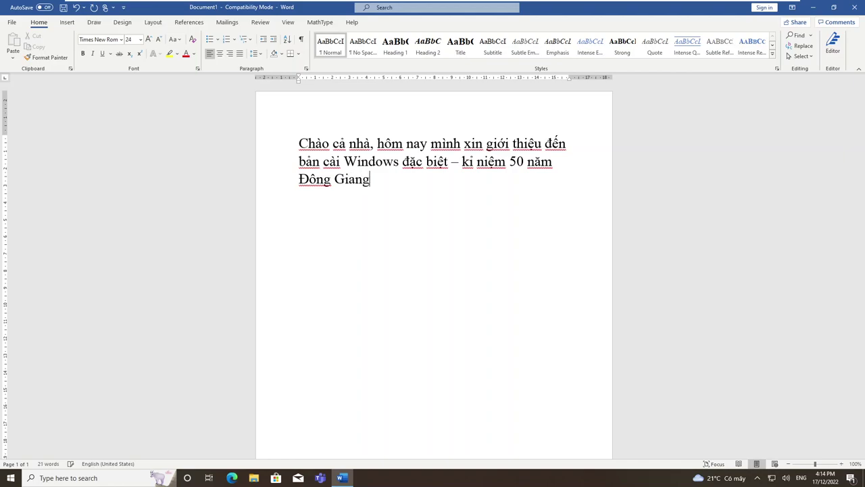
type(" - ")
type("Hoafng Hoa ")
type("Thams")
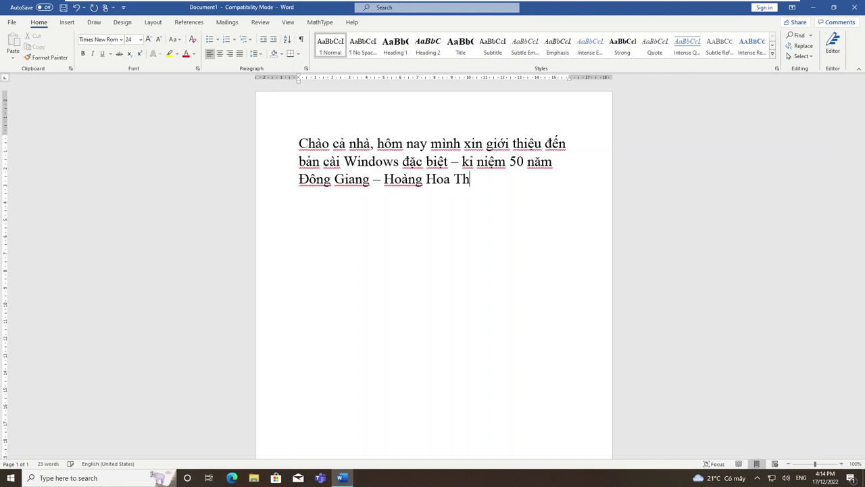
Start a second paragraph with the text "Như chúng ta đã biết, tháng".
key("Return")
type("N")
type("huw chungs")
type(" ta,")
key("BackSpace")
type("d")
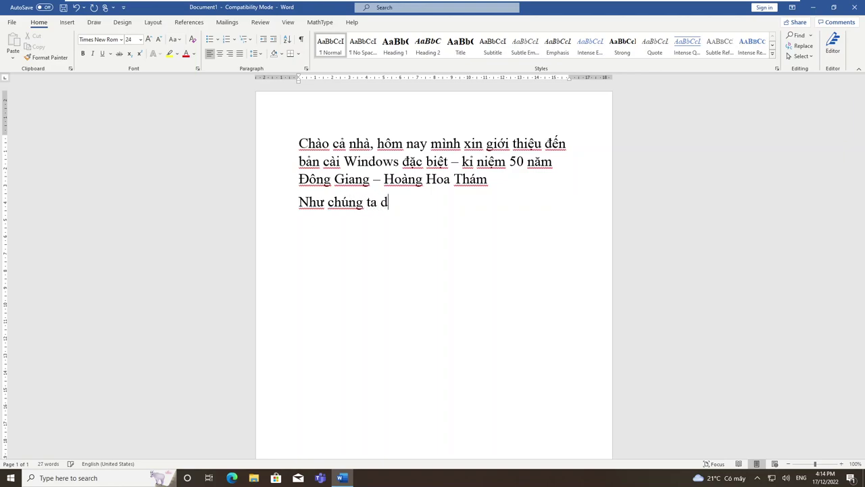
type("dax bieest, tháng ")
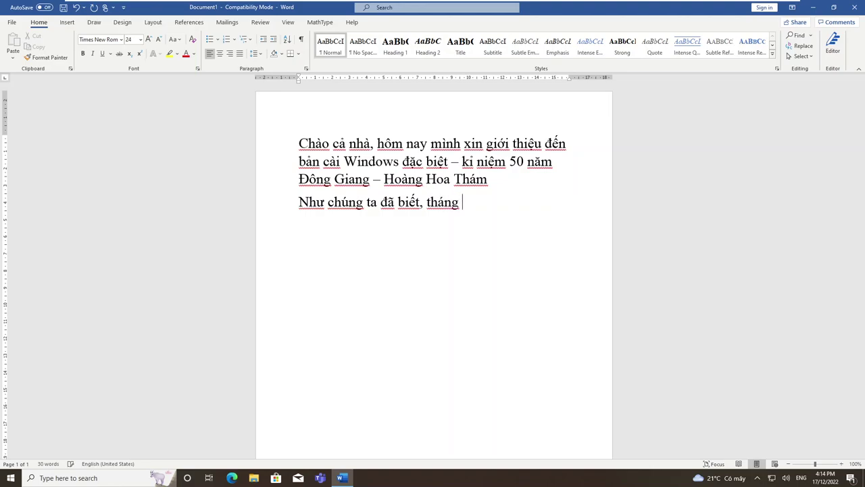
Continue the second paragraph with "1/2023 Microsoft khai tử Windows 7, điều này đồng nghĩa".
type("1/2023 Micor")
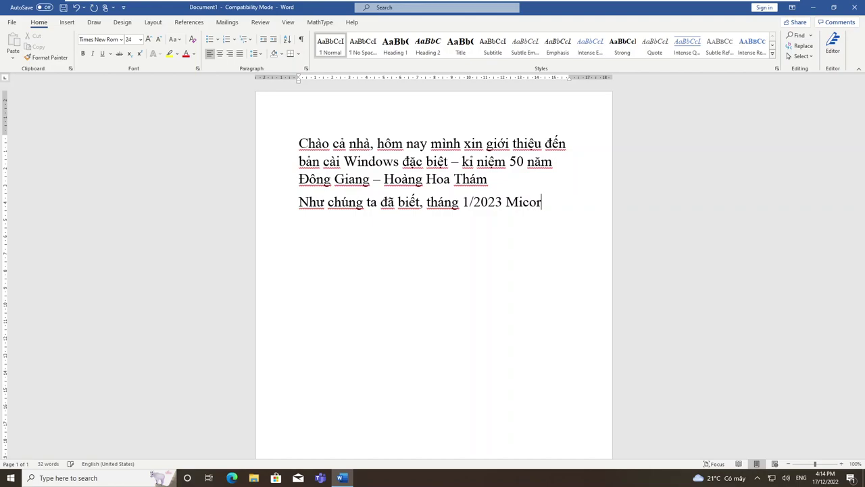
key("BackSpace")
key("BackSpace")
type("roso")
type("ft khai tư")
type("f Window")
type("s 7, d")
type("diều này đồng")
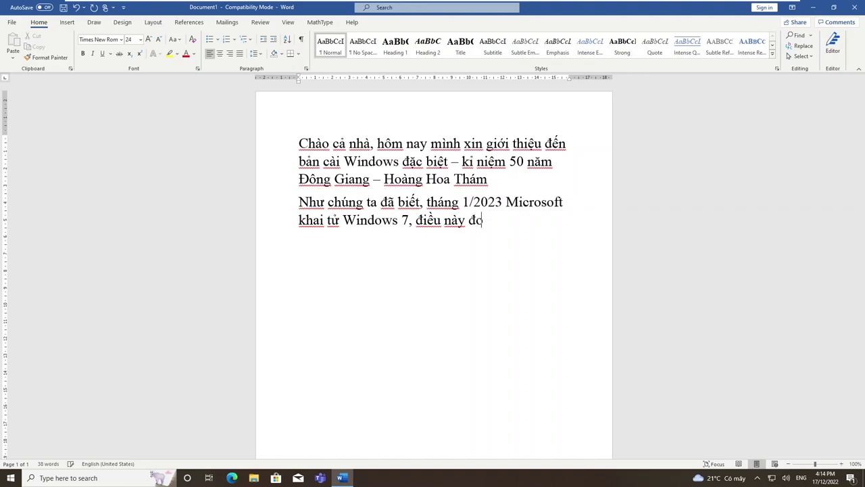
type(" nghĩa ")
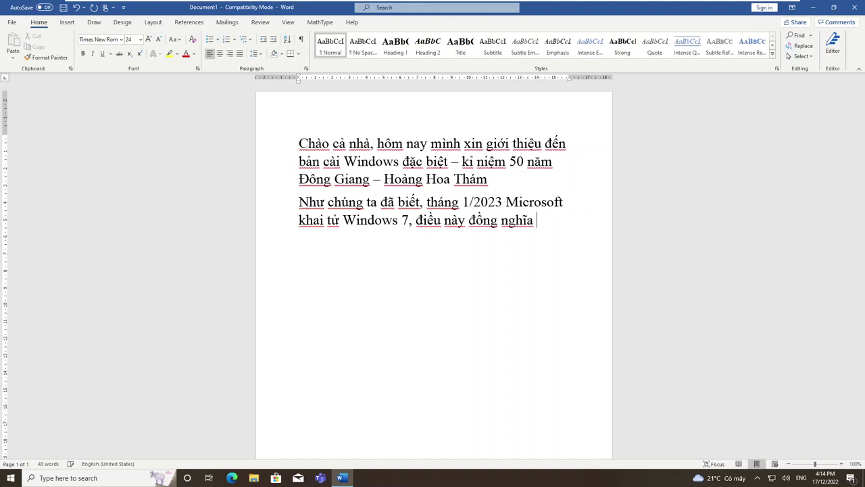
Extend the sentence with "với việc mọi phần mềm trong tương lai sẽ không hỗ trợ cho hệ điều".
type("bơi việc mơọi")
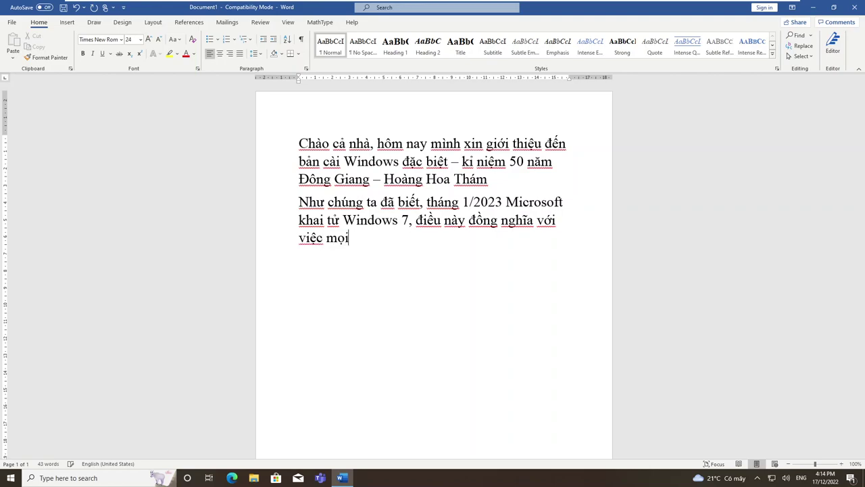
type(" phần mềm trong tu")
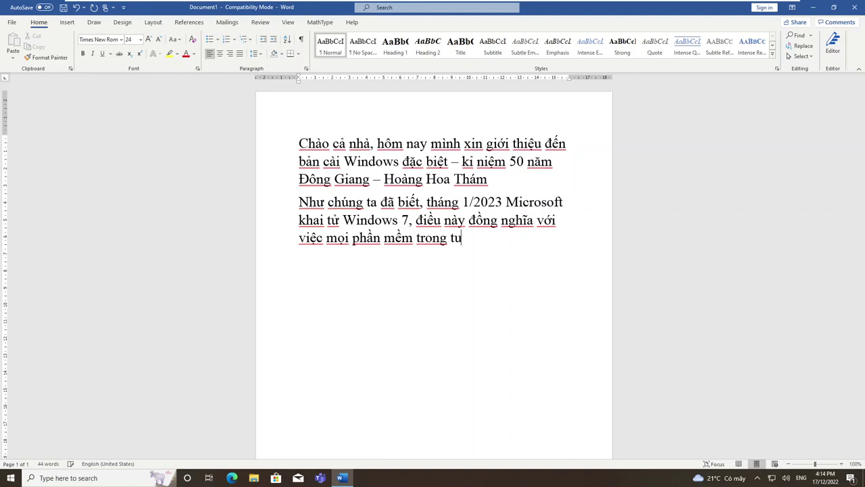
type("ơng lai sẽ kh ông hỗ trợ các")
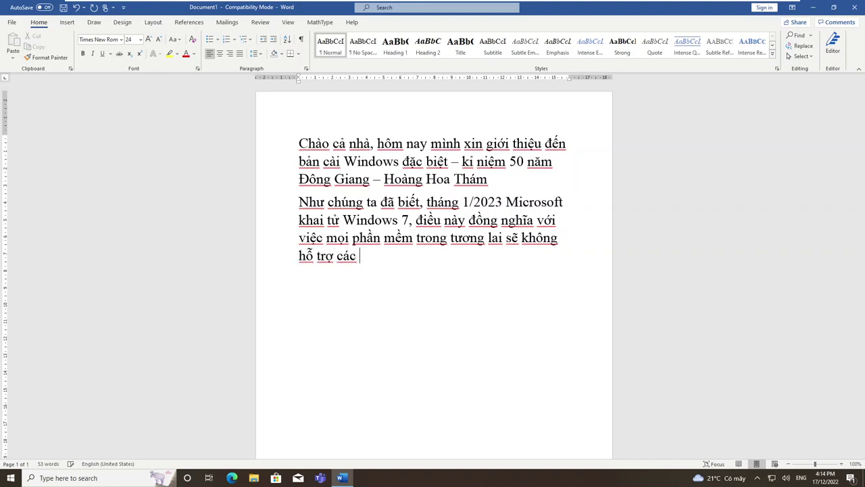
key("BackSpace")
key("BackSpace")
key("BackSpace")
type("cho ")
type("hệ đie")
type("u")
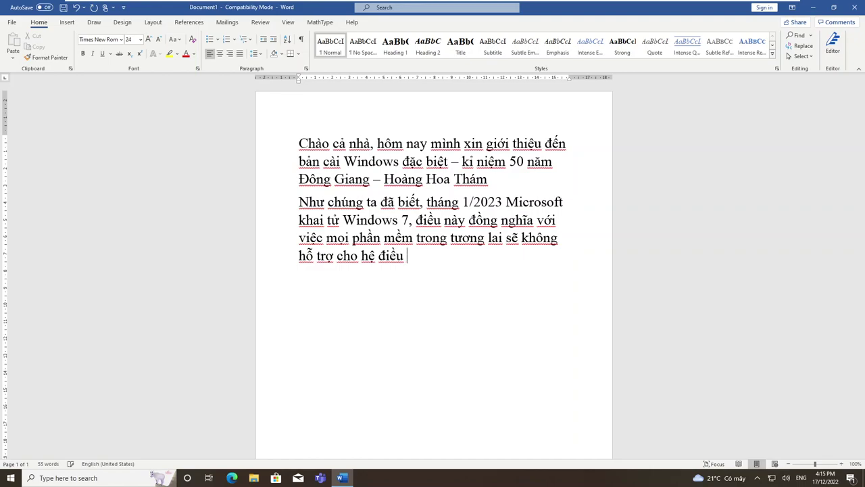
Finish the sentence with "hành này." and begin the following one with "Và để chào mừng kỉ niệm".
type(" hành nay. Và để ")
type("chào mừn")
type("g ")
type("kiể")
key("BackSpace")
key("BackSpace")
type("ỉ ")
type("niệm ")
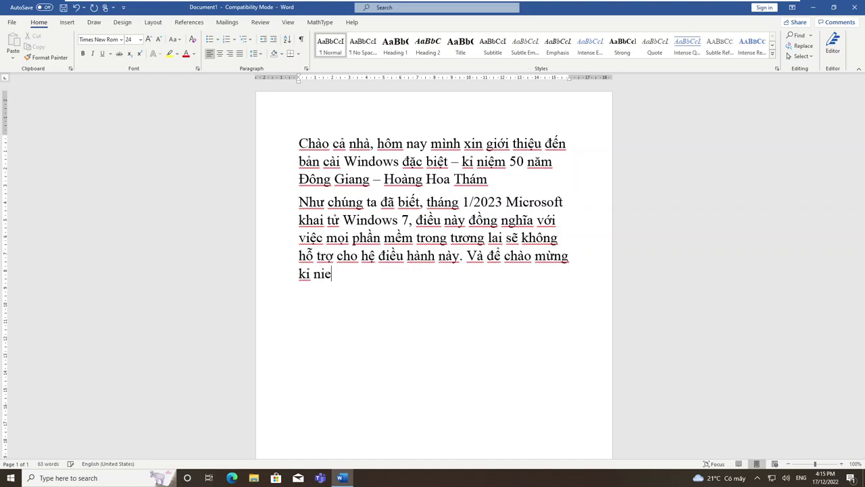
Add "60" at the end of the second paragraph and correct the anniversary number in the first paragraph to 60.
type("60")
left_click(517, 162)
key("BackSpace")
type("6")
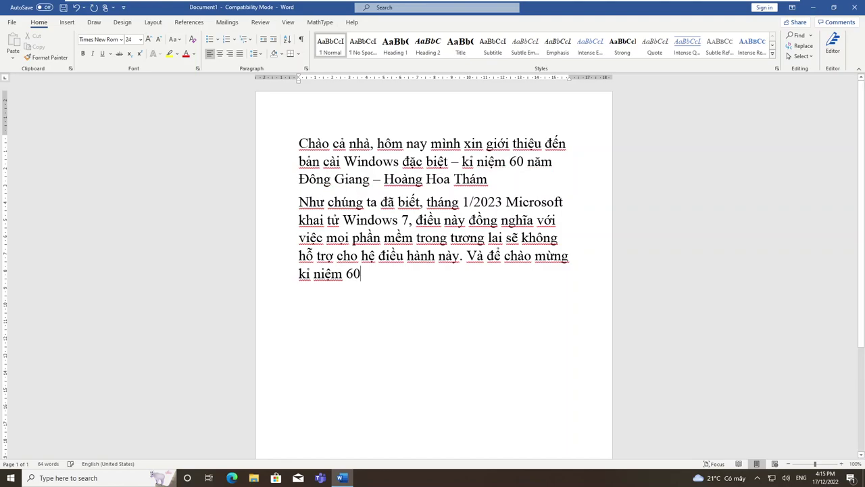
Continue the second paragraph after "60" with "năm thành lập Trường THPT Hoàng Hoa Thám – Đà Nẵng".
type(" năm thành lập Trường THPT ")
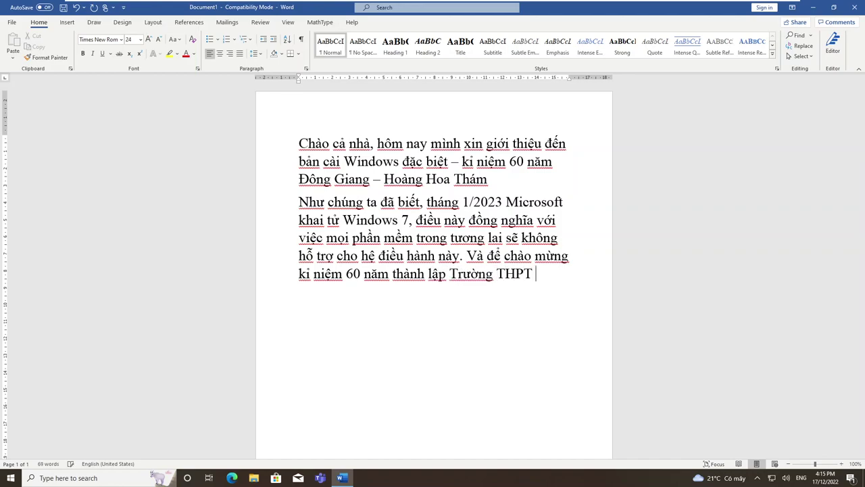
type("Hoàng Hoa ")
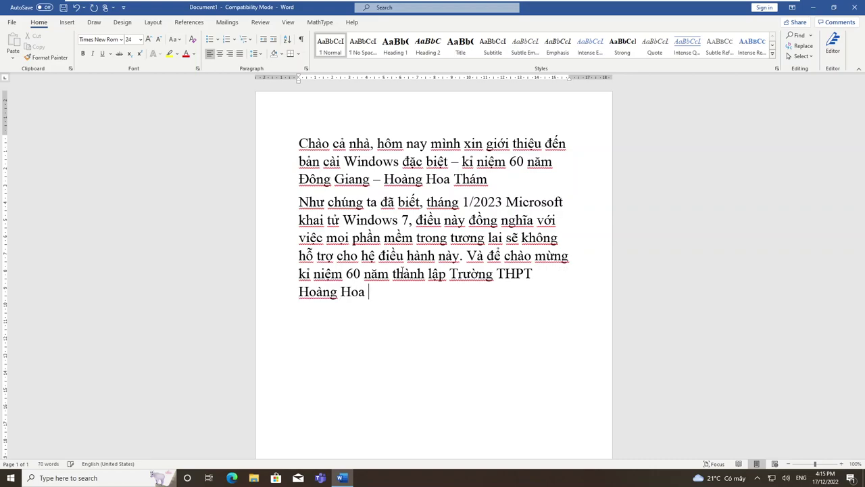
type("Thams ")
type("- Đà Nẵng")
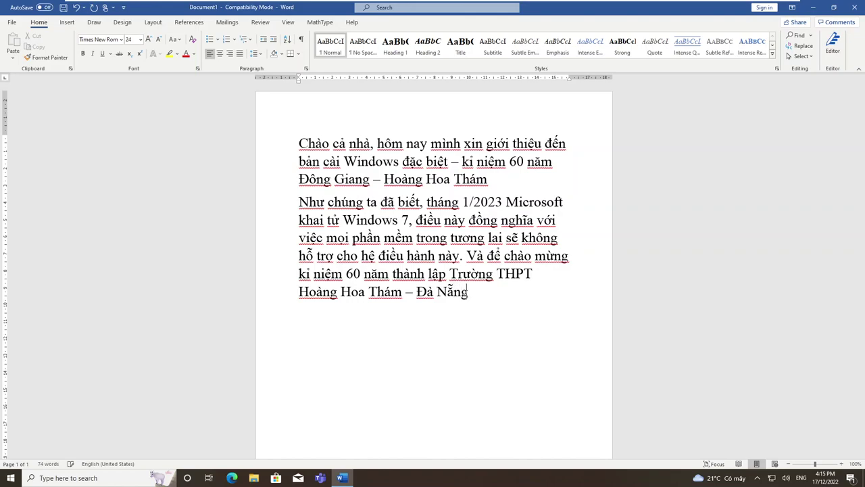
Continue the second paragraph after "Đà Nẵng" with ", mình làm bản cài Windows đặc biệt nhằm gởi tặng".
type(", mình làm bản ")
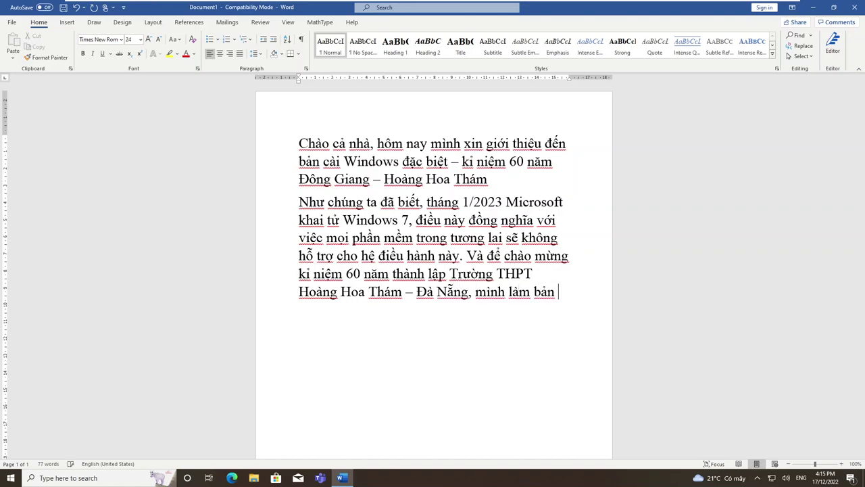
type("cài Windows đ")
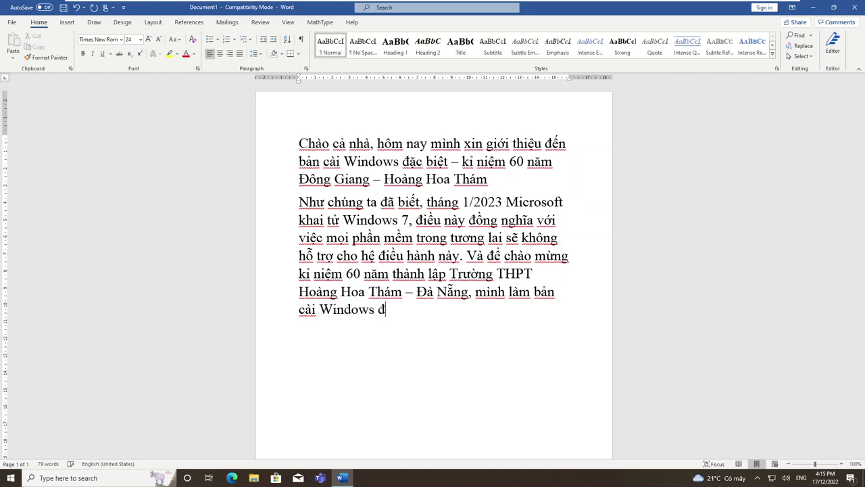
type("ặc bieệ")
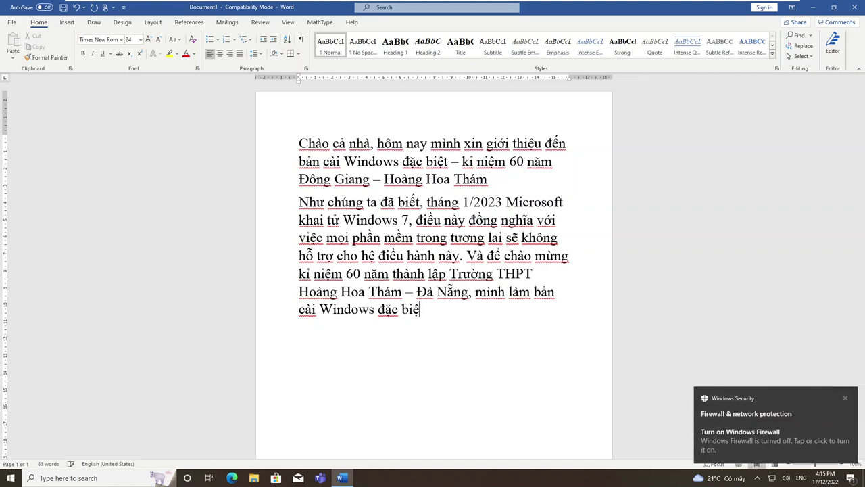
type("t nhặmf gởi tặng")
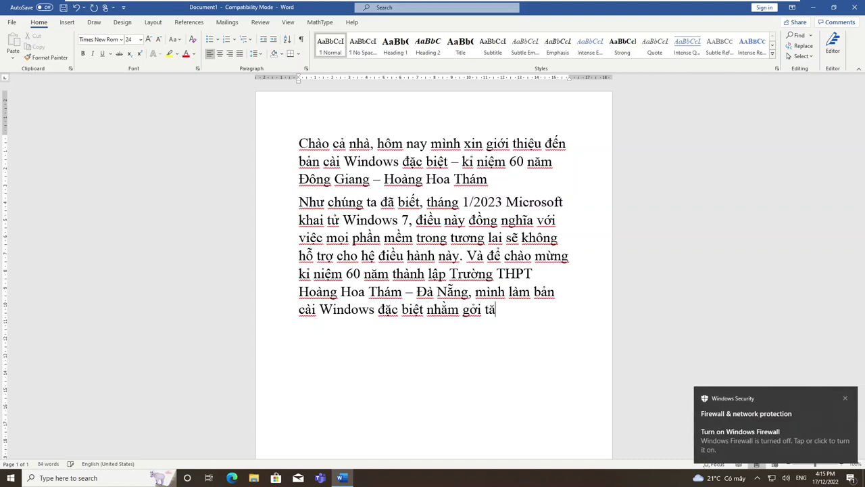
Finish the second paragraph with "quí Thầy cô cũng như các em học sinh của Trường".
type(" q")
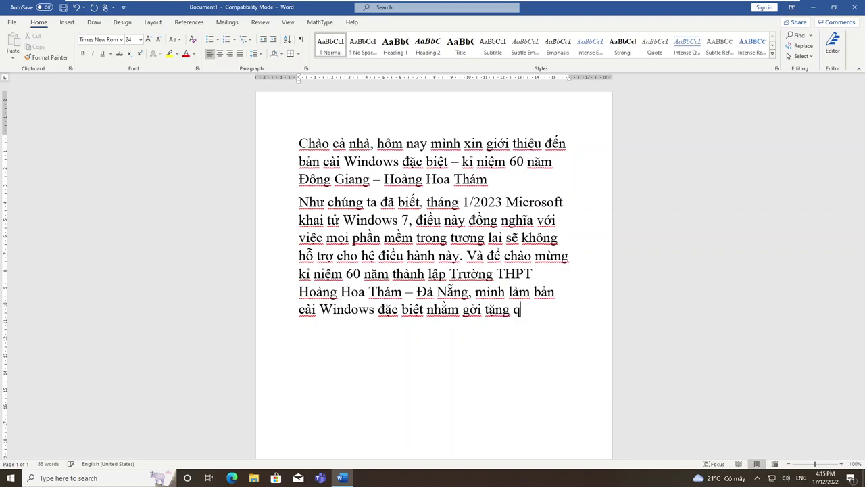
type("ui Thầy cuu")
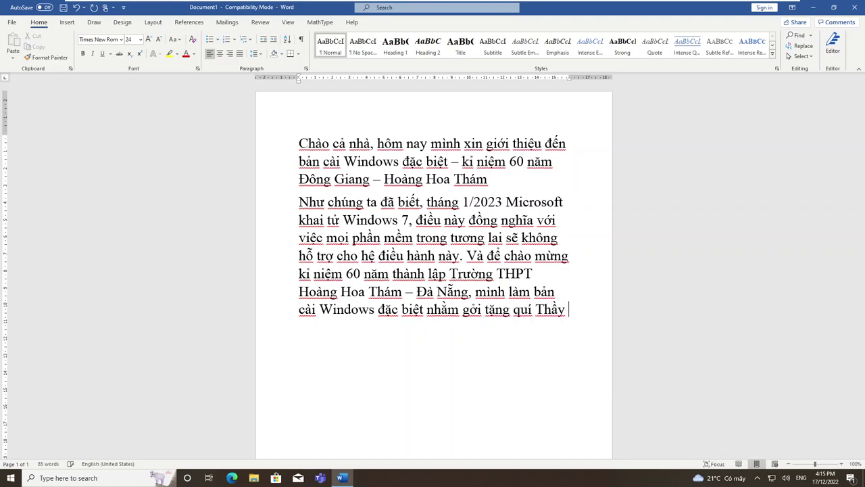
key("BackSpace")
key("BackSpace")
key("BackSpace")
type("cô cũng như cá")
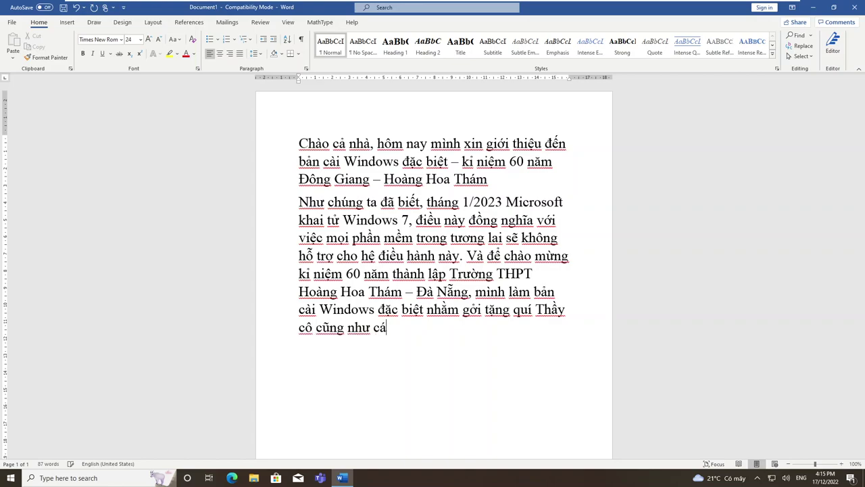
type("c em học sin")
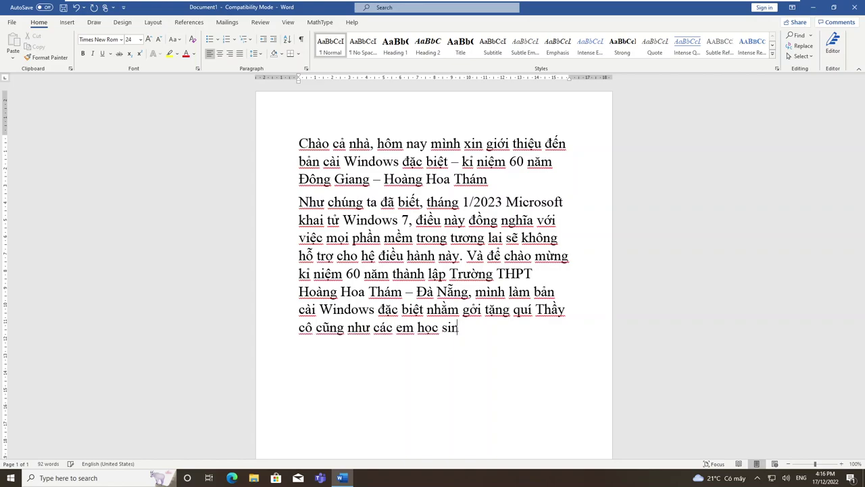
type("h của Trường")
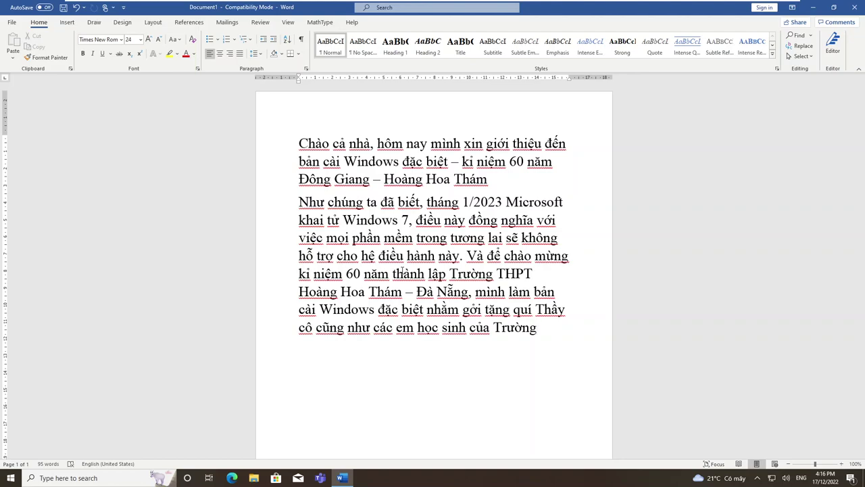
Start a third paragraph with "Bản cài này đa số tương thích với các máy từ cũ đến mới".
key("Return")
type("Bản cài na")
type("y d")
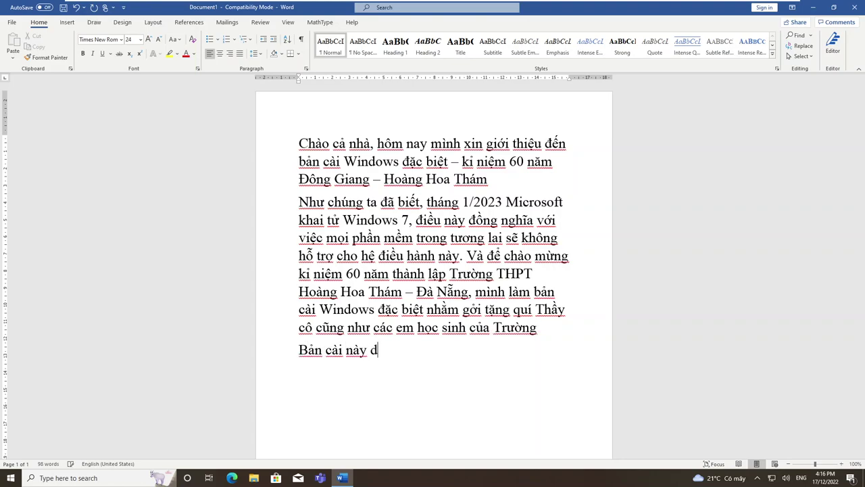
key("BackSpace")
type("đa số tương thích với c")
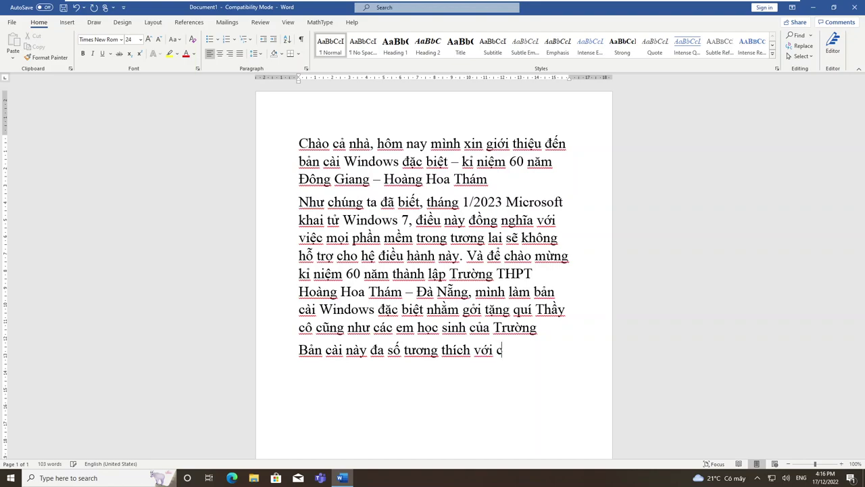
type("ác máy")
type("từ cũ đến ")
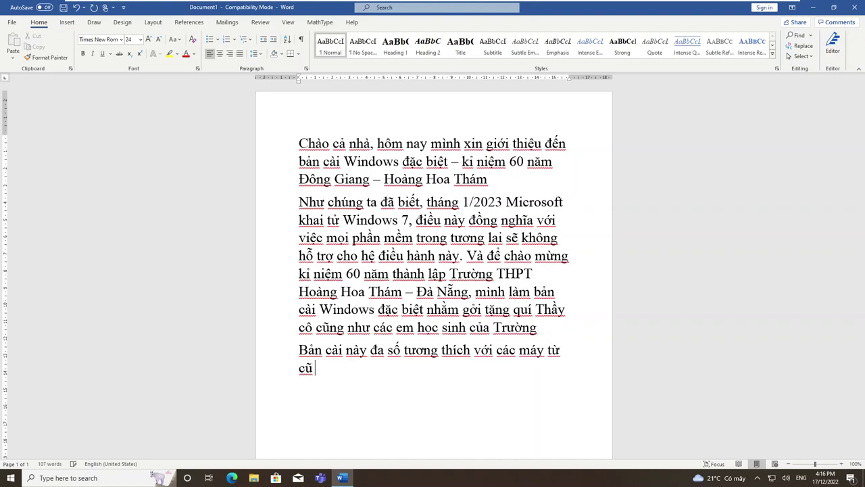
type("mo")
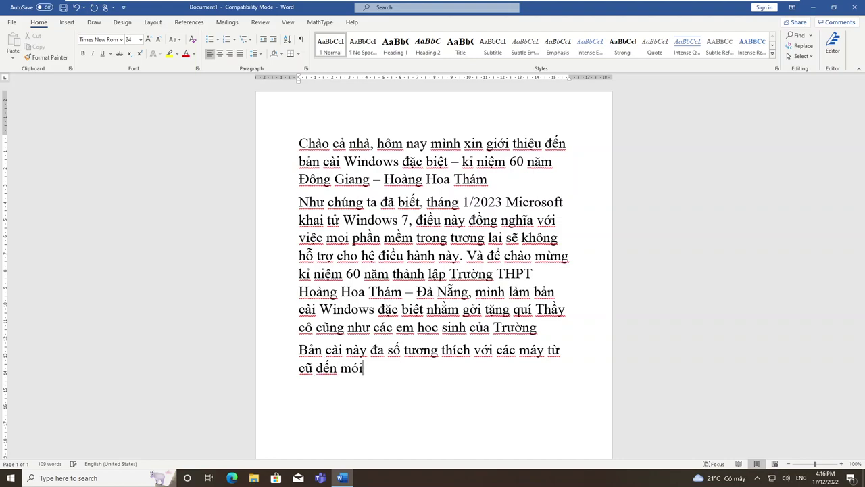
Complete the third paragraph with ", cho nên Quí vị hãy yên tâm mà sử dụng bản này nha".
type(", cho nên")
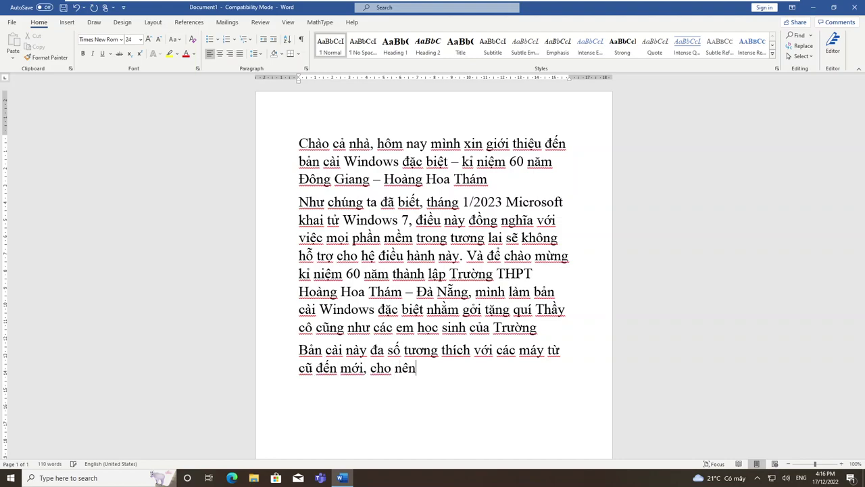
type(" Quí vị hã")
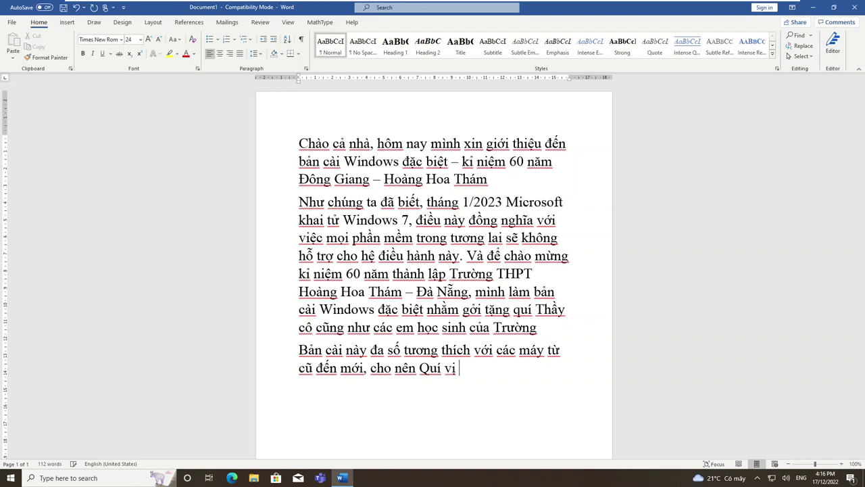
type("y yên t")
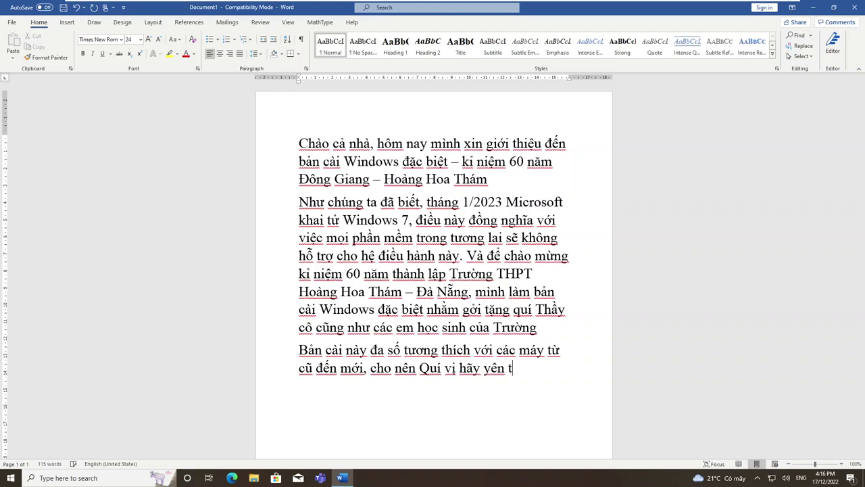
type("âm mà sue")
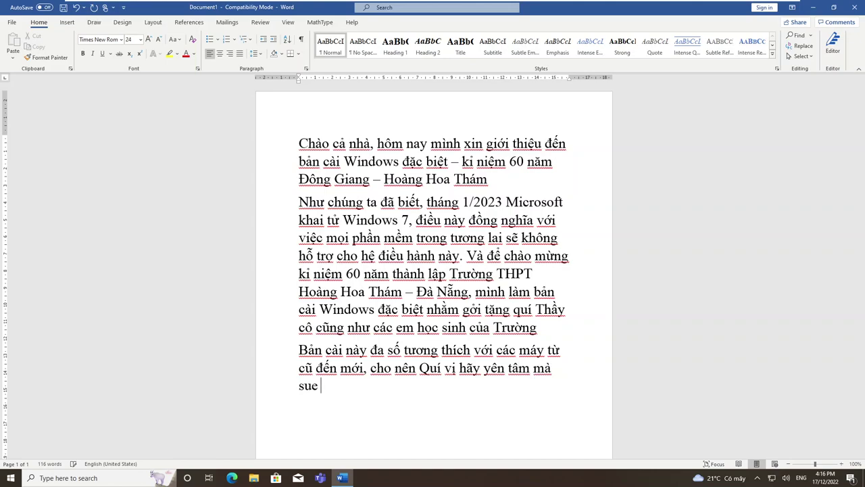
key("BackSpace")
type("wr ")
type("dụng")
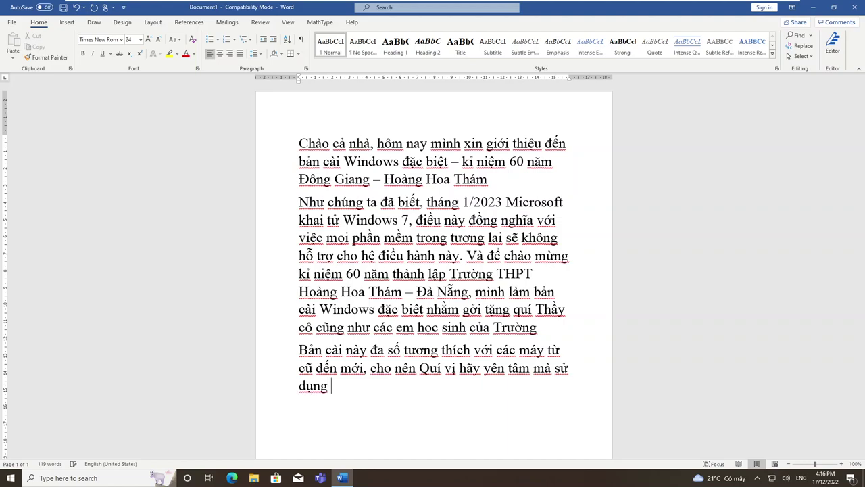
type(" bản này nha")
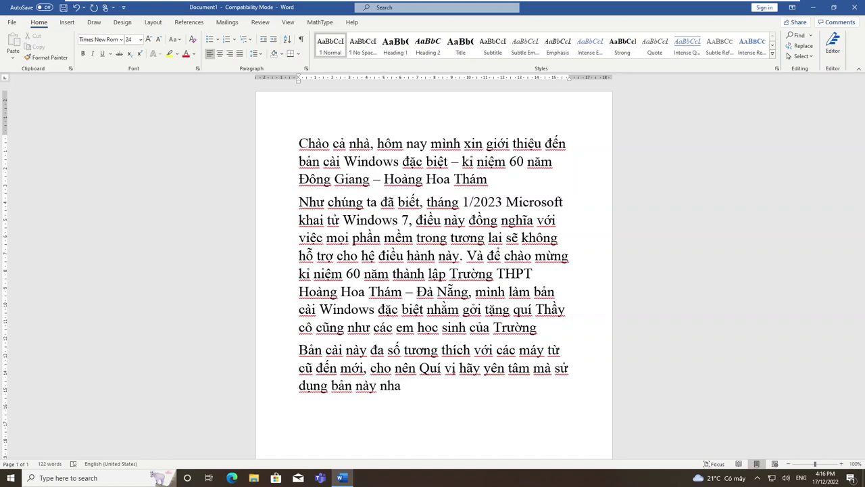
Add a new paragraph reading "List các phần mềm đã cài:".
key("Return")
type("List ca")
type(" phần")
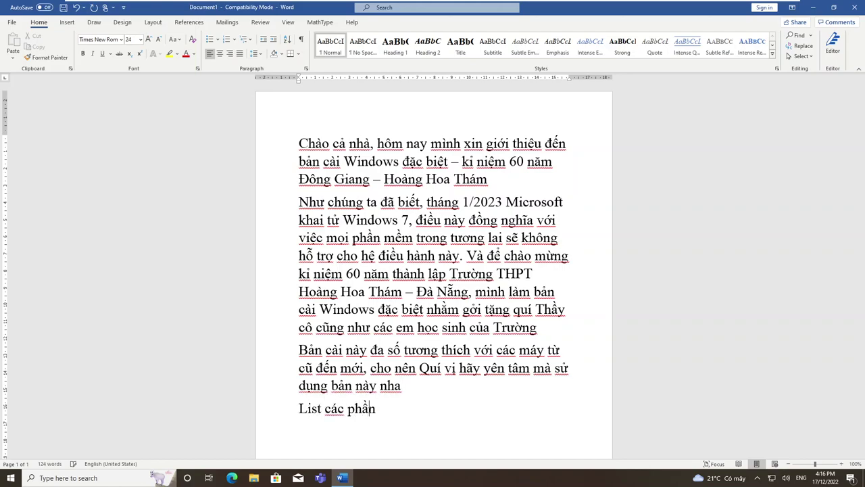
type(" mềm đã ")
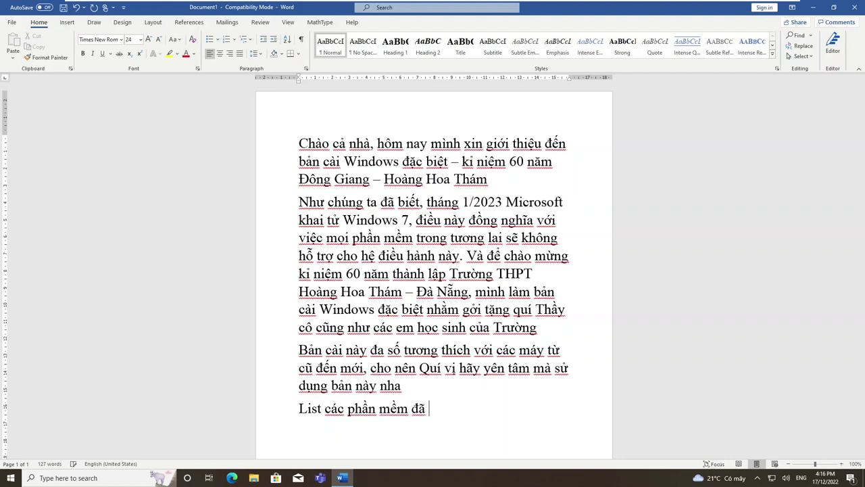
type("cài:")
Minimize the document and open the installed programs list in a maximized Control Panel window to check the number of programs.
left_click(817, 9)
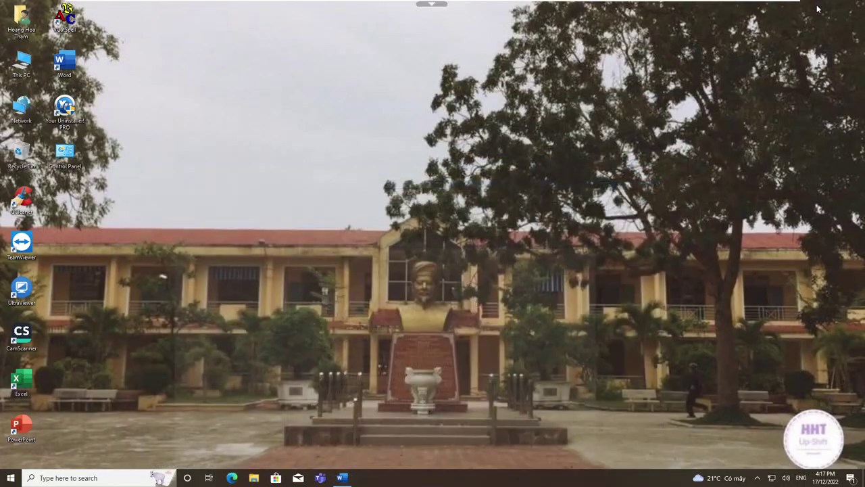
left_click(81, 149)
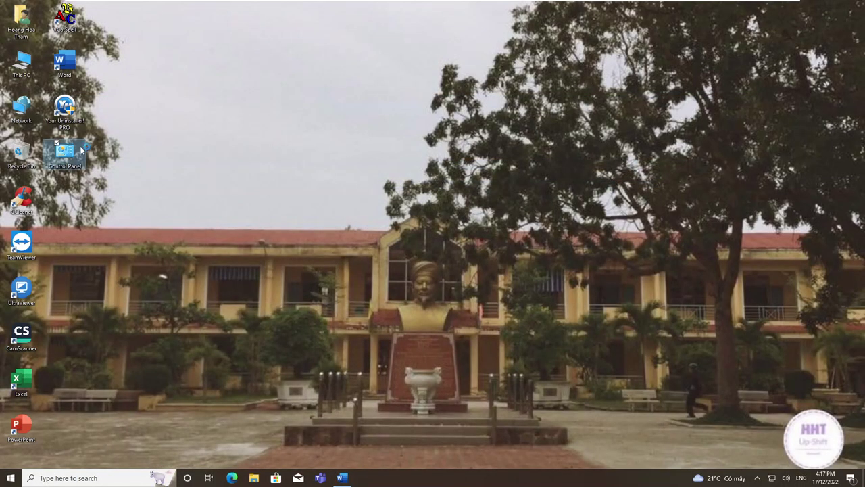
double_click(81, 150)
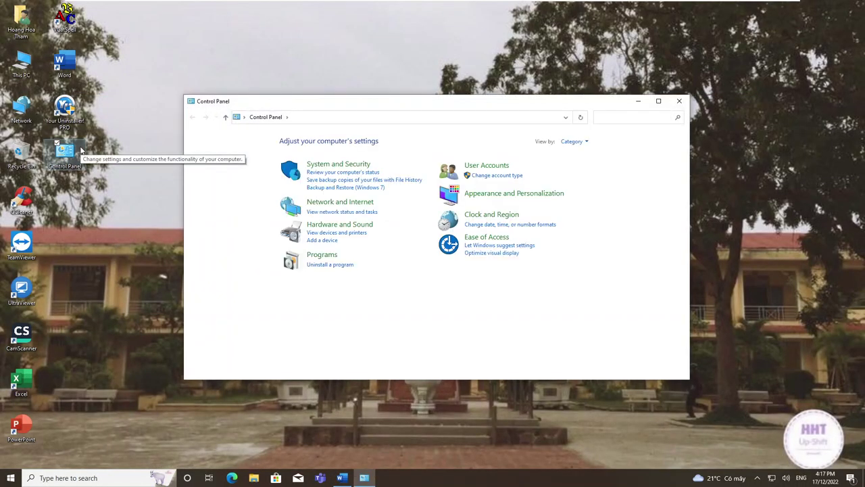
left_click(659, 101)
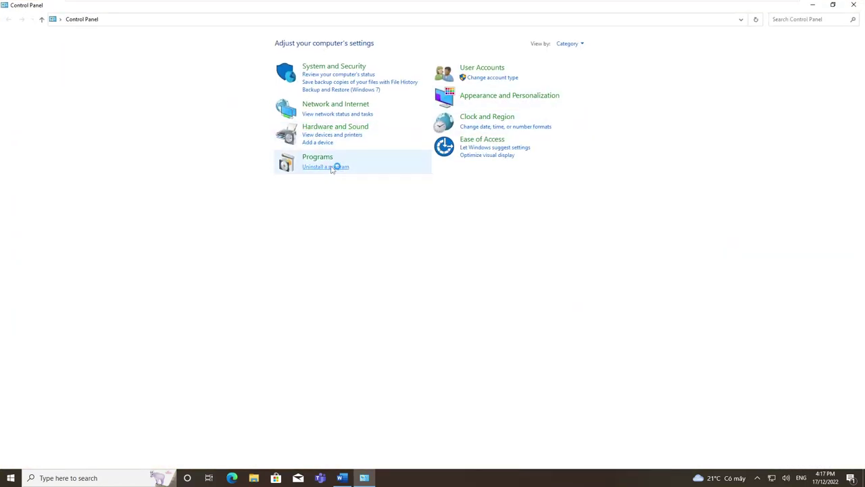
left_click(335, 167)
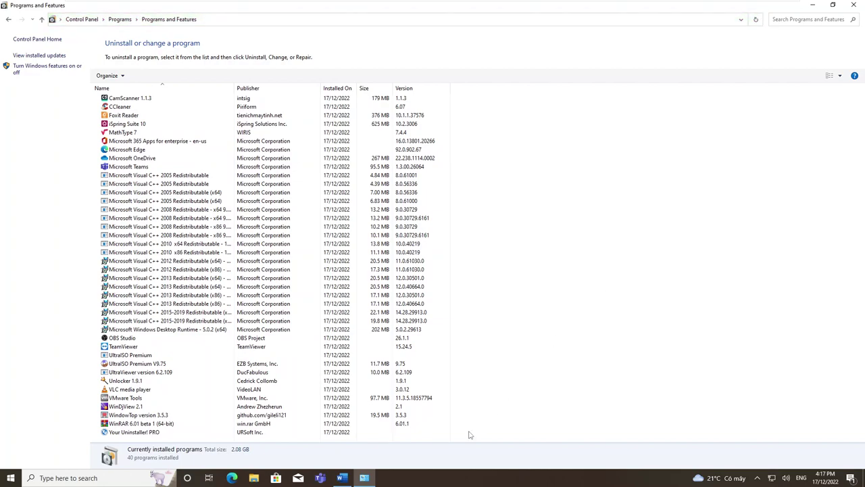
Return to the Word document and add "tổng là 40" after "List các phần mềm đã cài:".
left_click(342, 478)
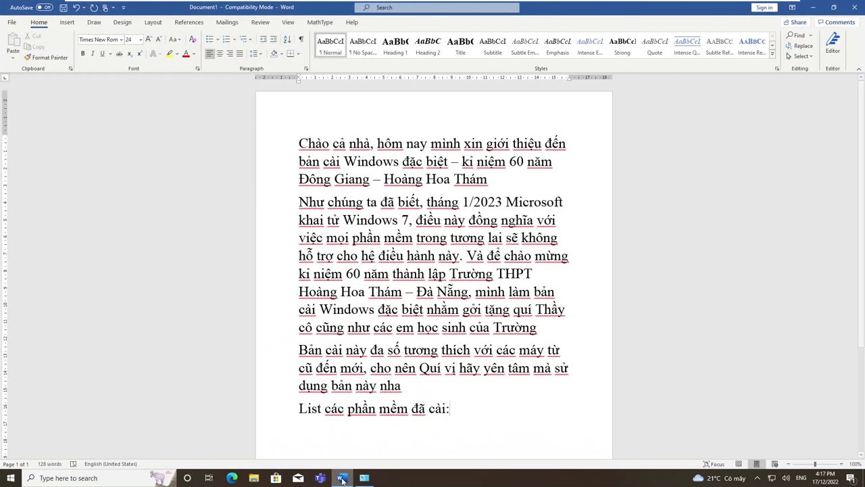
type("tô")
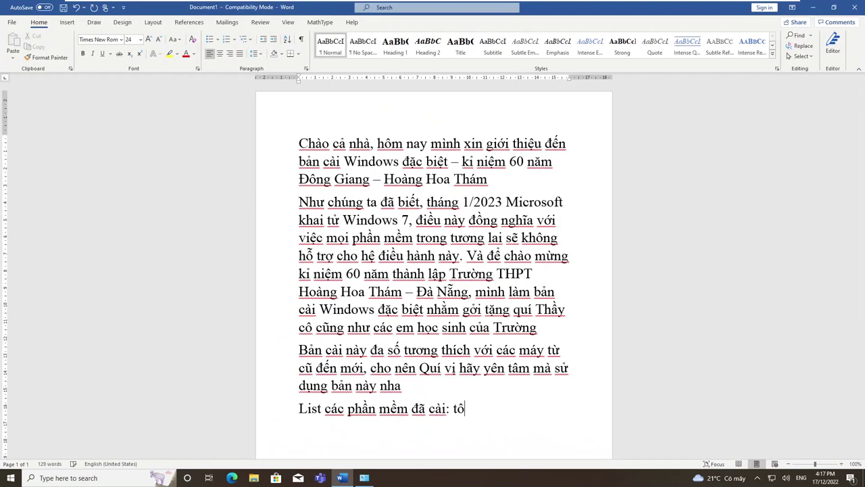
key("BackSpace")
type("ổng là 40")
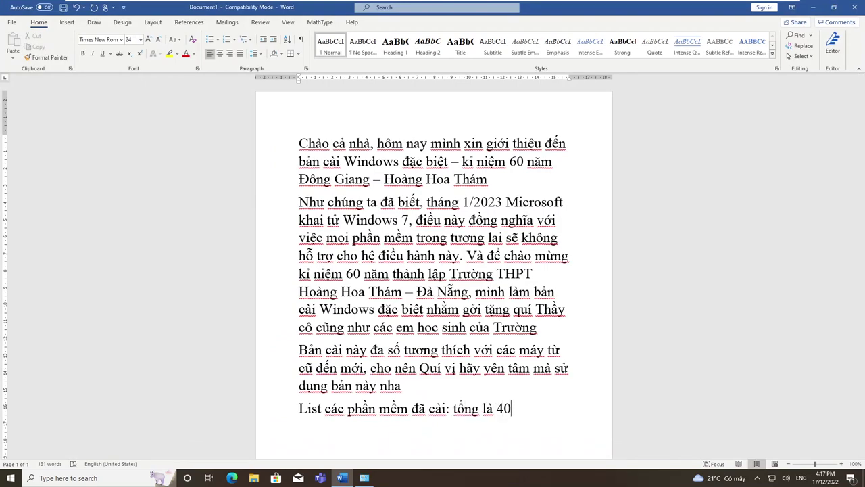
Switch back to Programs and Features and look over the installed software, including iSpring Suite 10, MathType 7 and CamScanner.
key("alt+Tab")
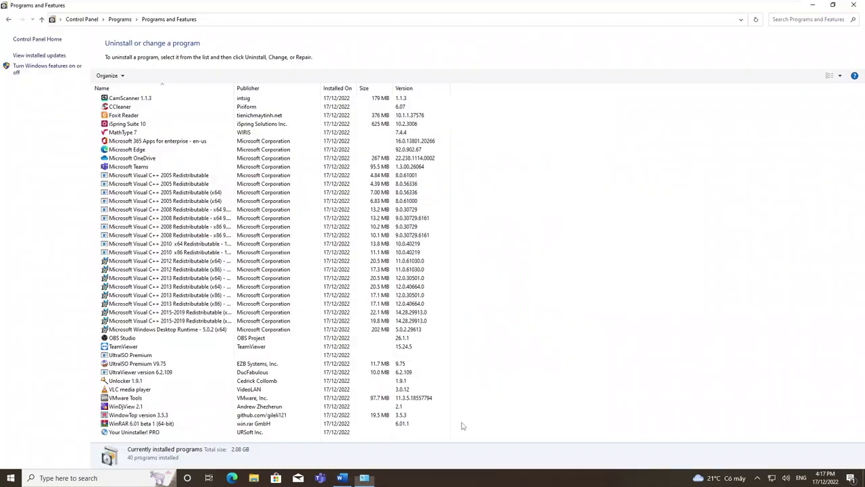
left_click(127, 124)
left_click(129, 133)
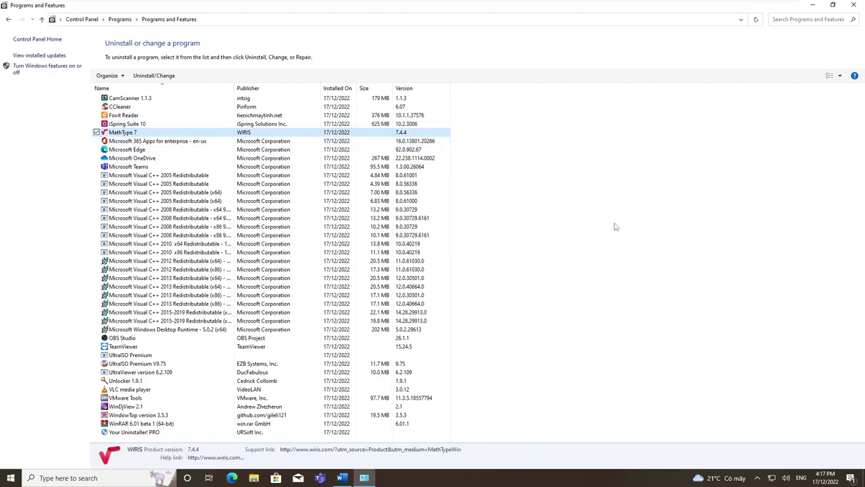
left_click(136, 99)
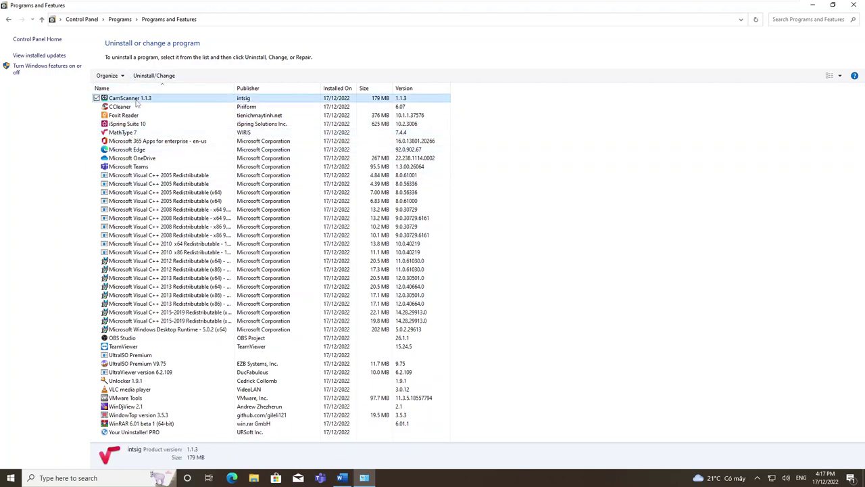
left_click(651, 300)
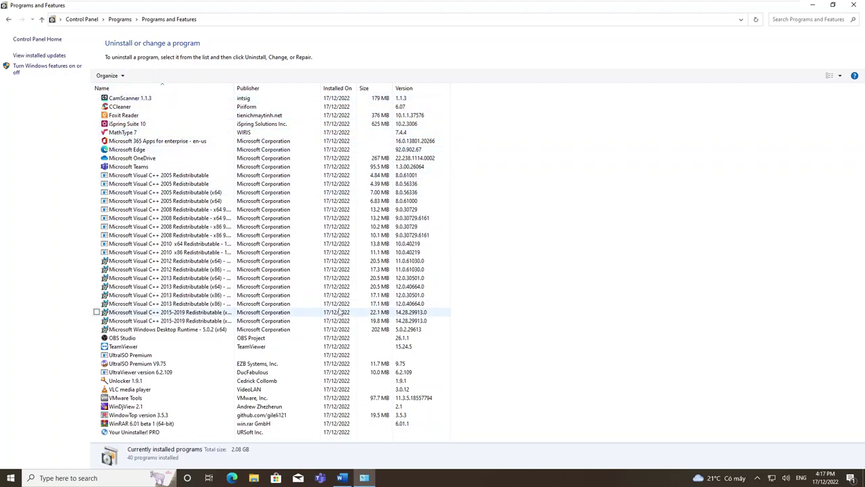
Return to the Word document and extend the software line after "tổng là 40" with ", đặc biệt có them vài công cụ như".
key("alt+Tab")
type(", đặc bie")
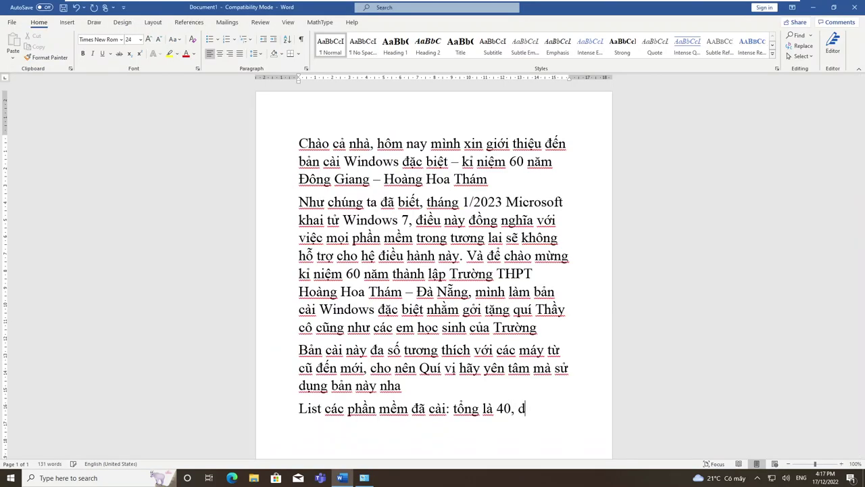
type("t ")
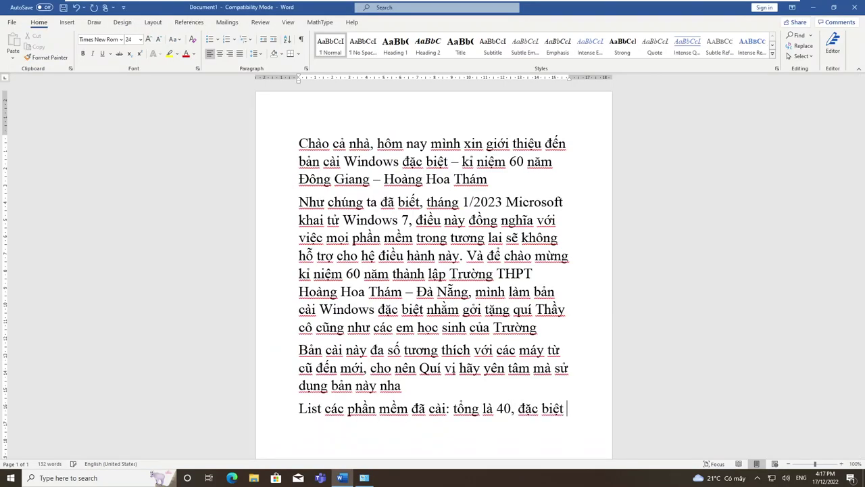
type("có thêmvà")
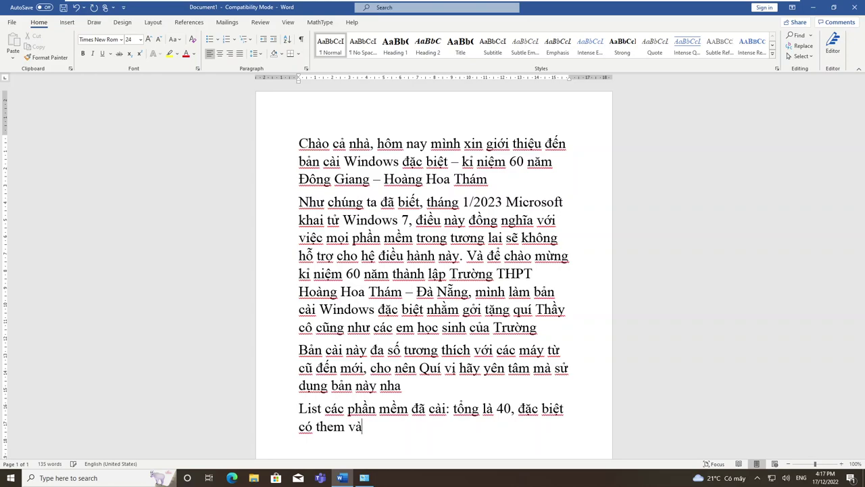
type("i công cuj như ")
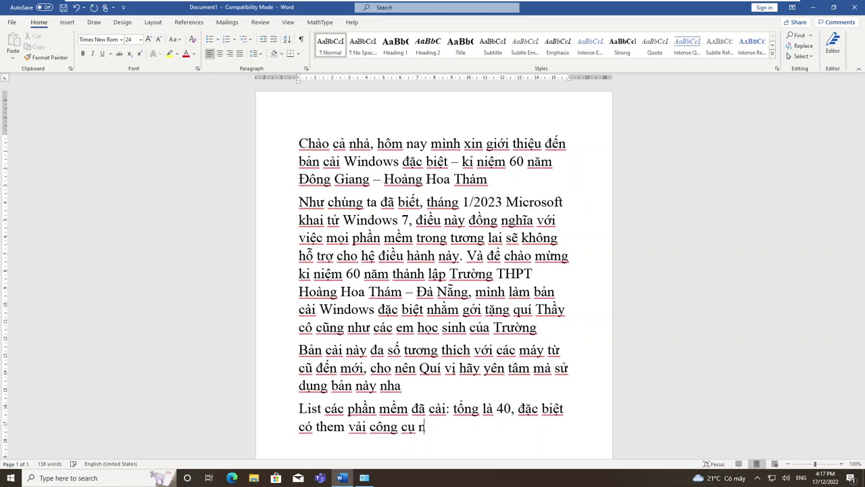
Add "CamScanner (quét file PDF)" as the first tool after "vài công cụ như".
type("Cams")
type("Scanne")
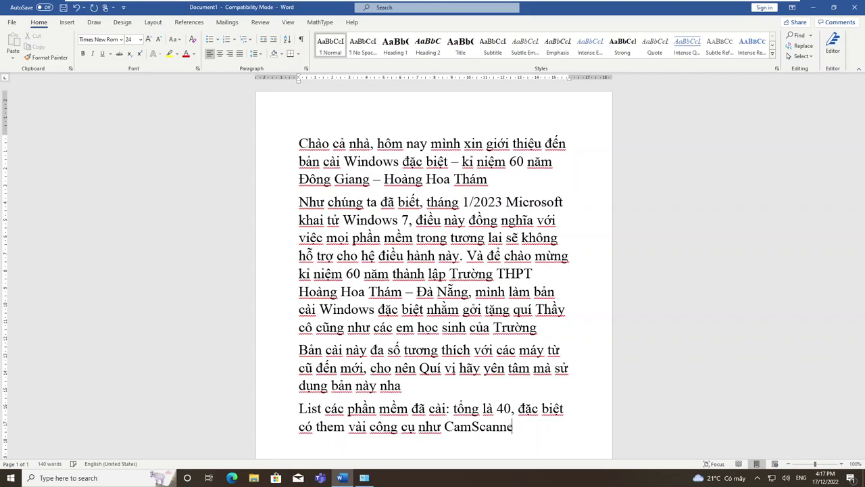
type("r()")
key("Left")
type("quét file ")
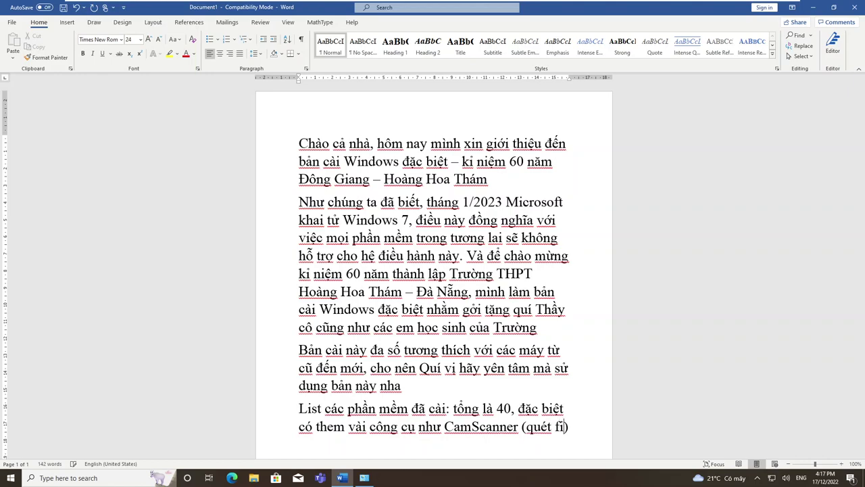
type("PDF)")
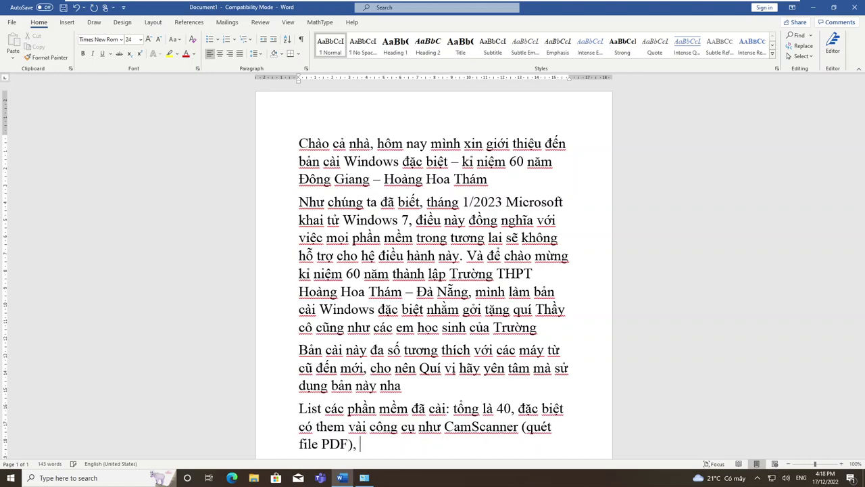
Continue the tool list with ", iSpring, MathType (chèn công thức Toán)".
type(", iSpring")
type(", MathTyp")
type("e ")
type("(chèn công t")
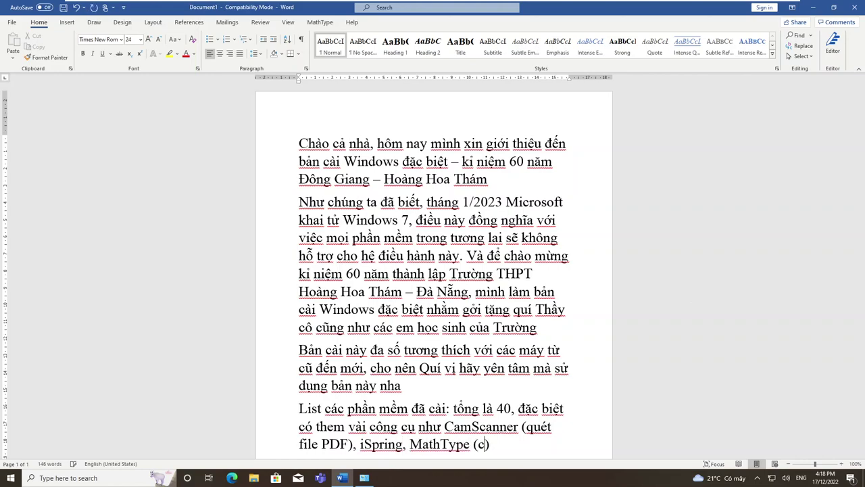
type("hức Toán")
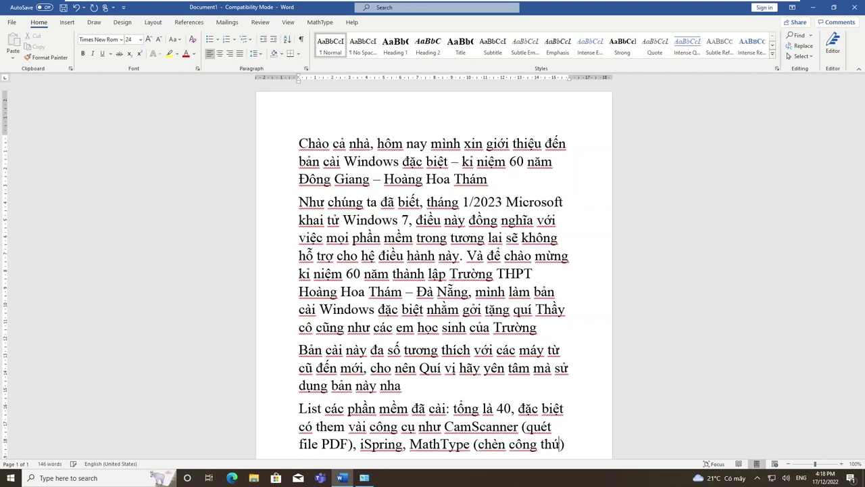
Extend the subjects in the MathType note so they read "Toán-Lí-Hoá".
type("-Lí_hoá")
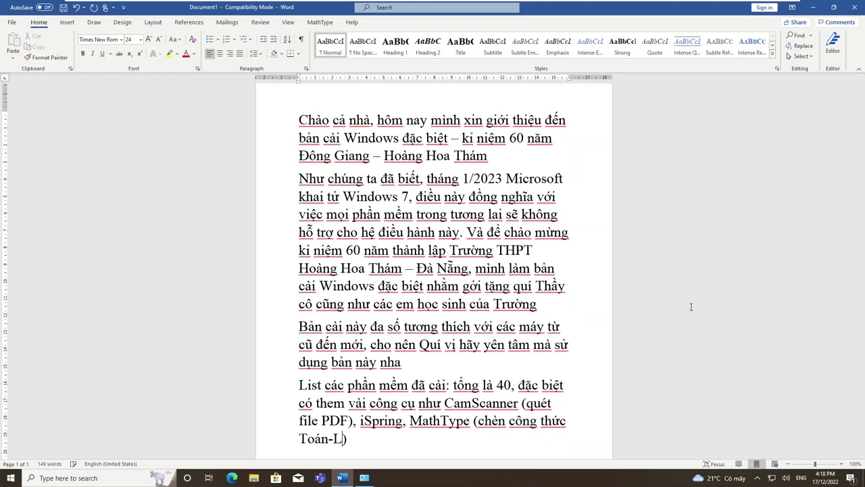
key("BackSpace")
key("BackSpace")
key("BackSpace")
key("BackSpace")
type("_Hoá")
key("BackSpace")
key("BackSpace")
key("BackSpace")
key("BackSpace")
key("BackSpace")
type("í-Hoá")
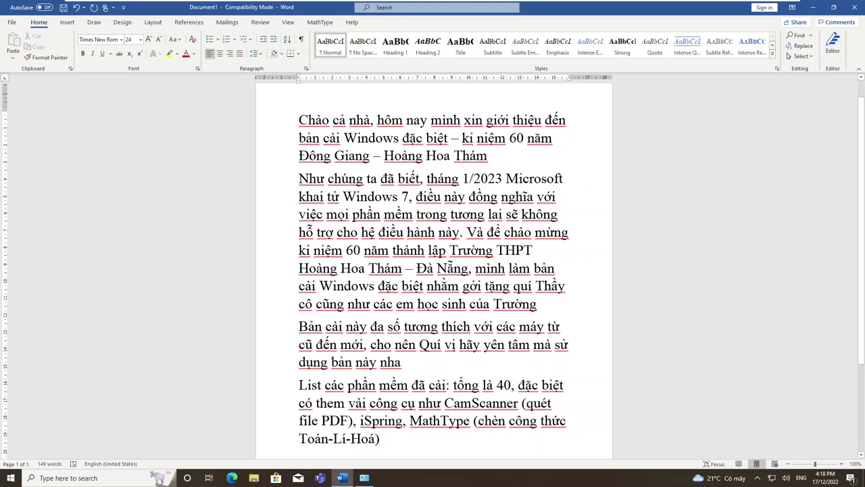
Bring up Programs and Features, close it, and return to the Word document.
left_click(365, 477)
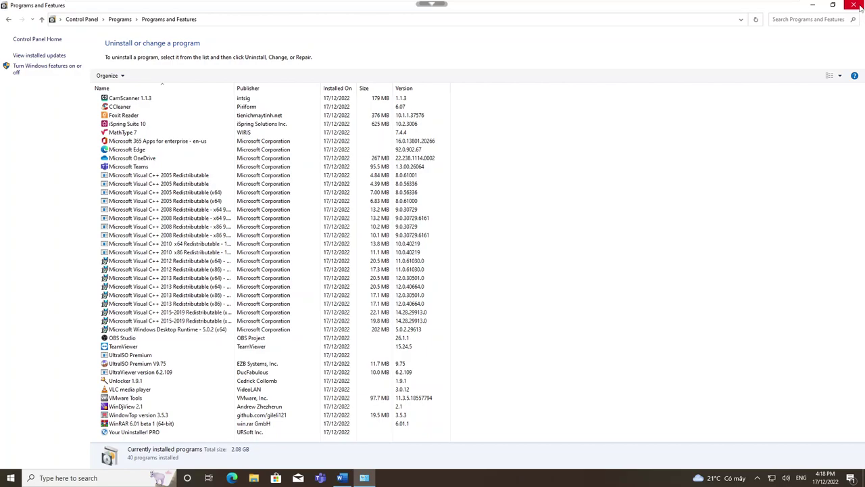
left_click(855, 5)
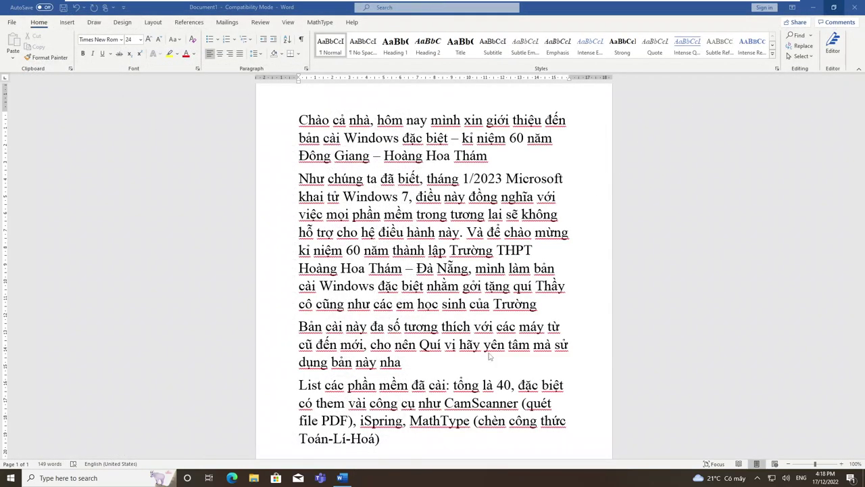
scroll(489, 356, "down", 3)
scroll(488, 355, "up", 3)
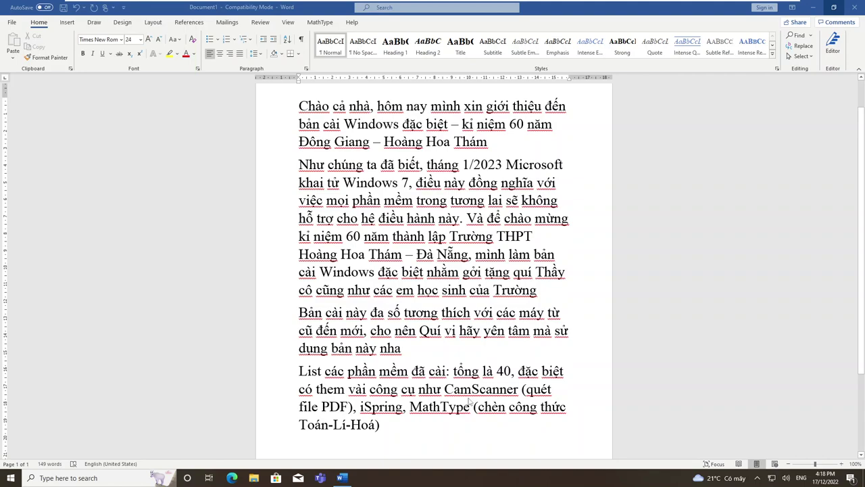
left_click(343, 478)
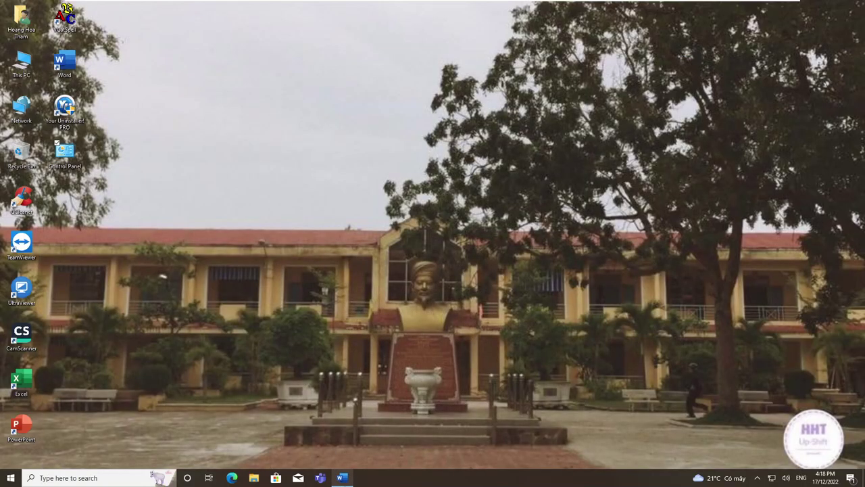
left_click(344, 478)
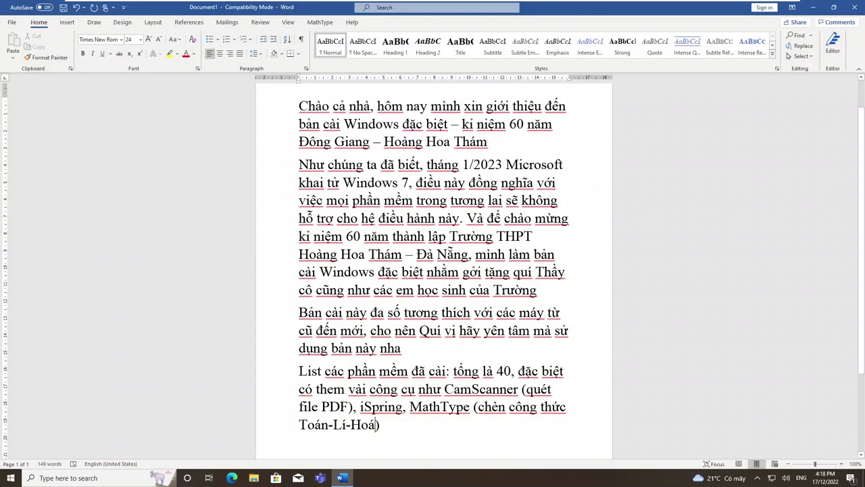
left_click(10, 23)
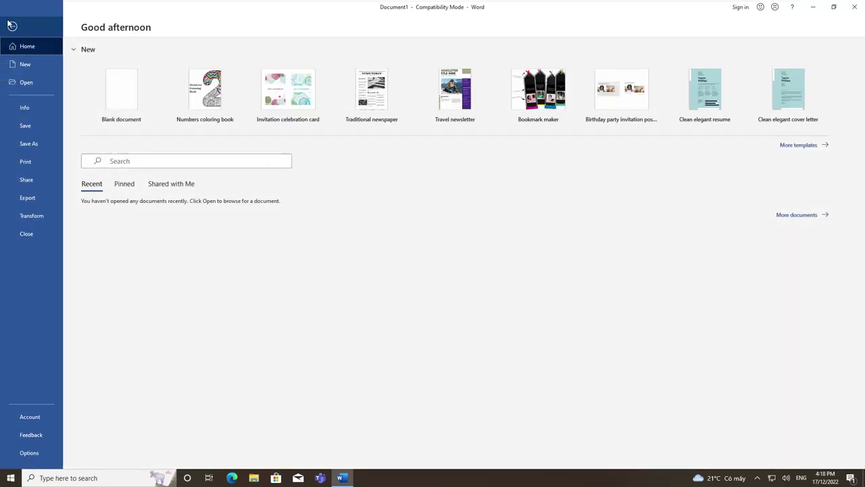
left_click(32, 416)
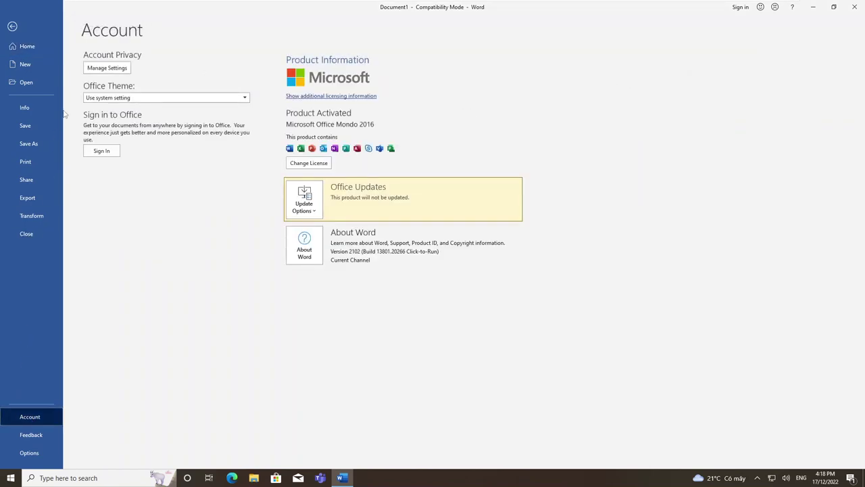
left_click(13, 28)
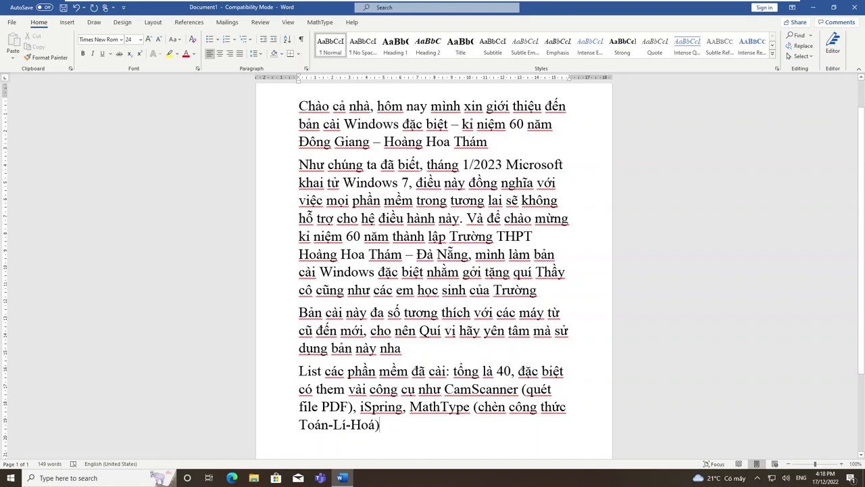
Minimize the document and open the DRV folder on Local Disk (C:) in File Explorer.
left_click(342, 478)
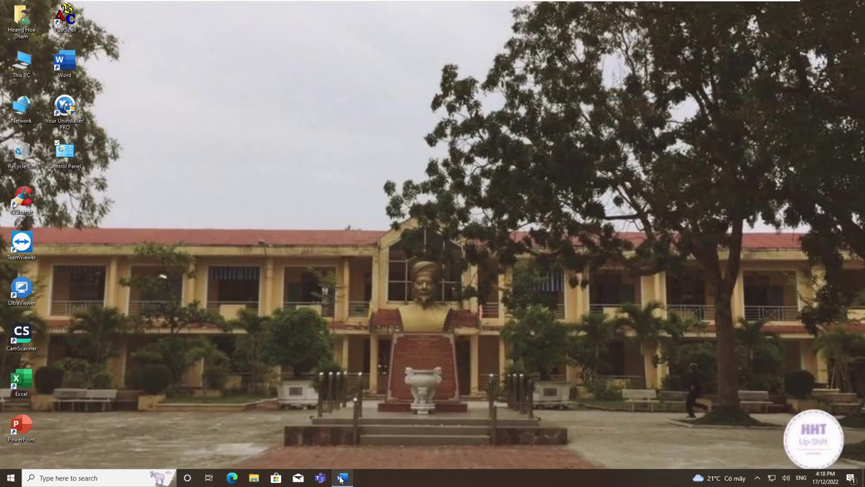
left_click(23, 70)
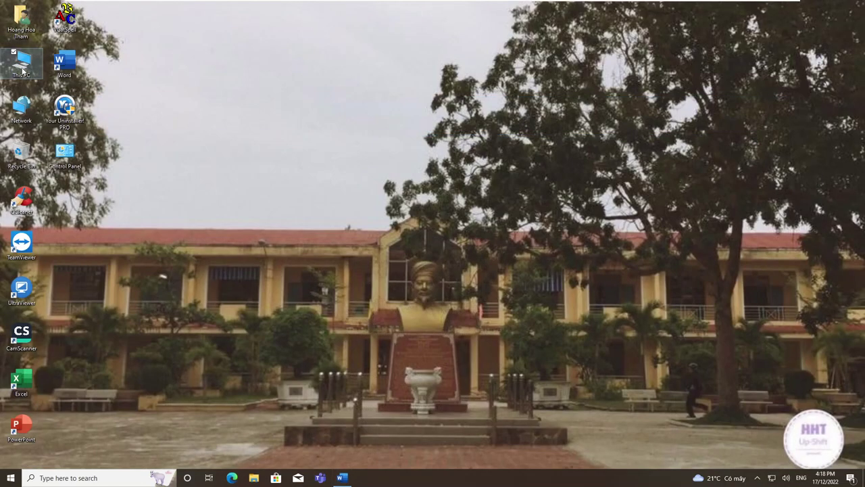
double_click(22, 71)
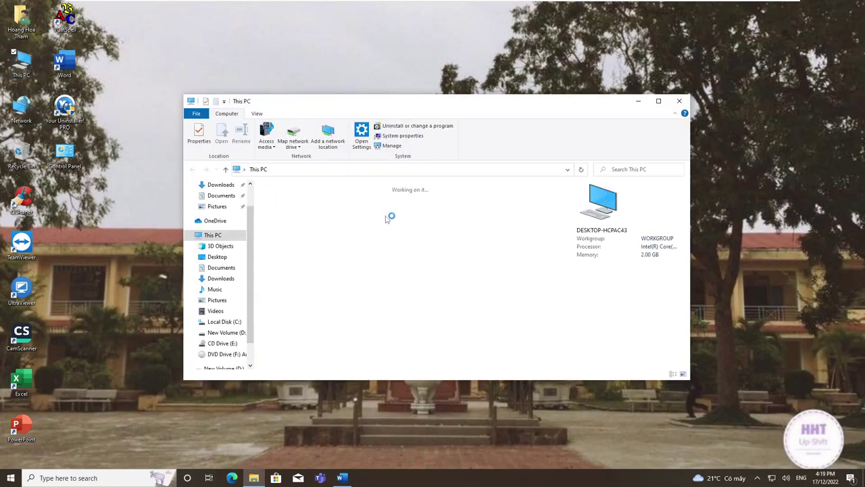
double_click(309, 321)
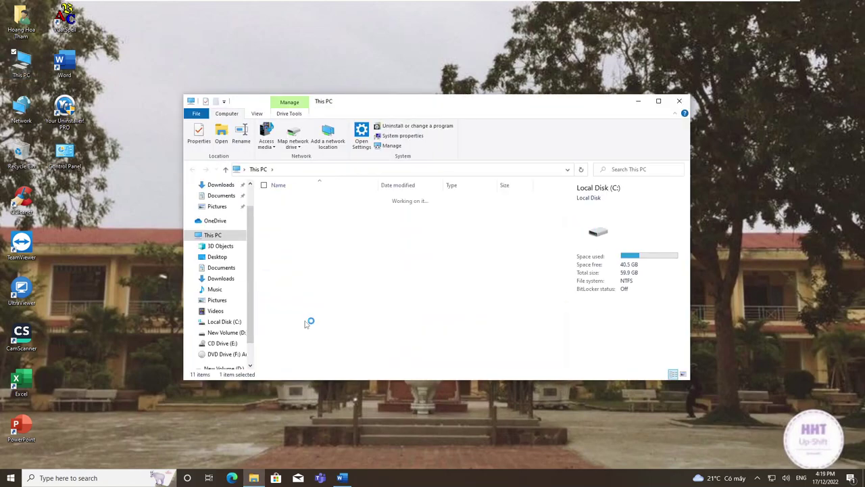
double_click(284, 198)
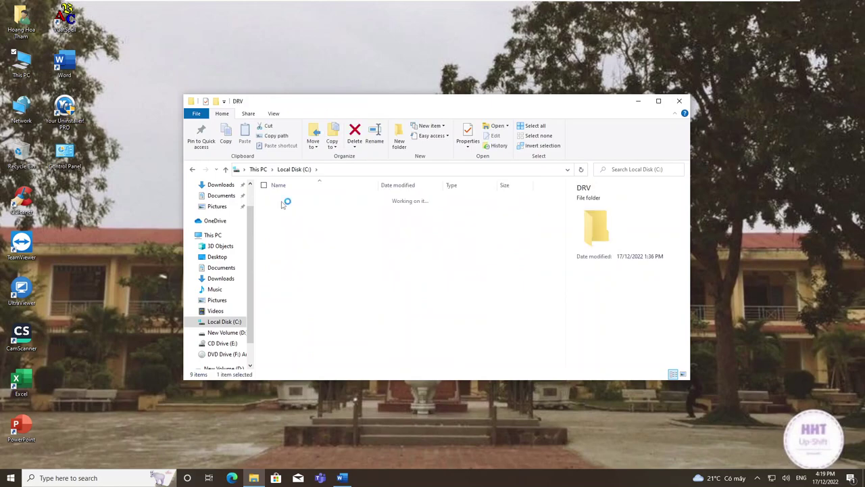
Switch back to Word and start a new paragraph after the software list with "Thư mục C:\DRV".
left_click(342, 478)
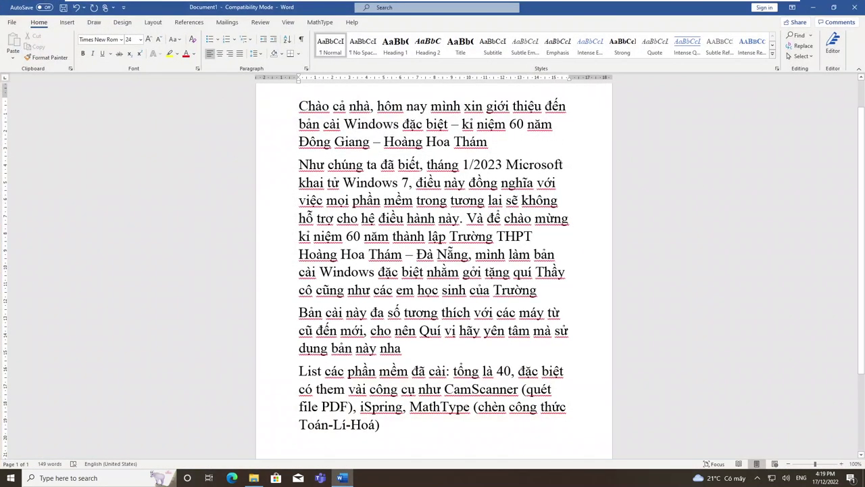
type("Thư ")
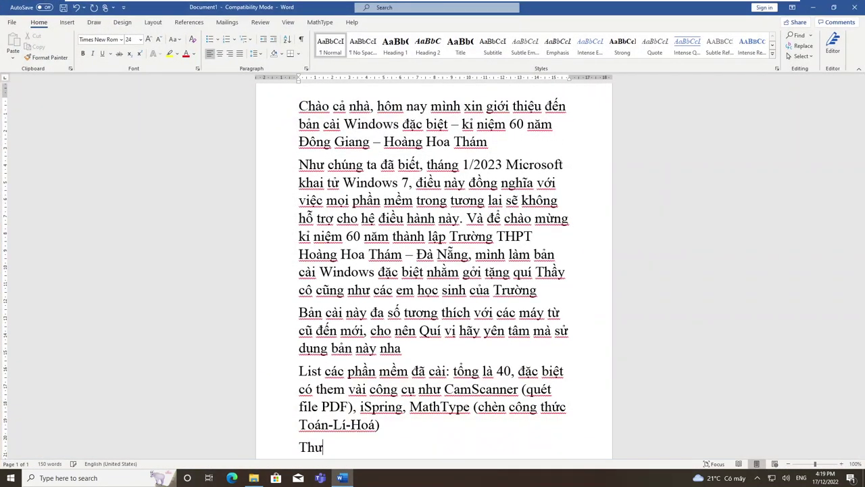
type("múc")
key("BackSpace")
type("j")
type("c C:\\")
key("BackSpace")
key("BackSpace")
type(":\\D")
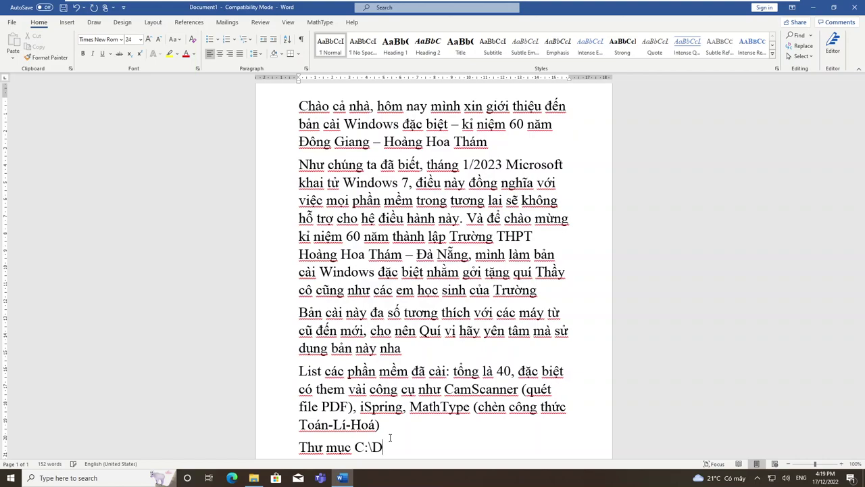
type("RV vaf now")
Complete the sentence after "C:\DRV" with "là nơi có các công cụ cần thiết".
type("i c")
key("BackSpace")
key("BackSpace")
key("BackSpace")
key("BackSpace")
key("BackSpace")
key("BackSpace")
key("BackSpace")
key("BackSpace")
type("laf nho")
key("BackSpace")
type("c")
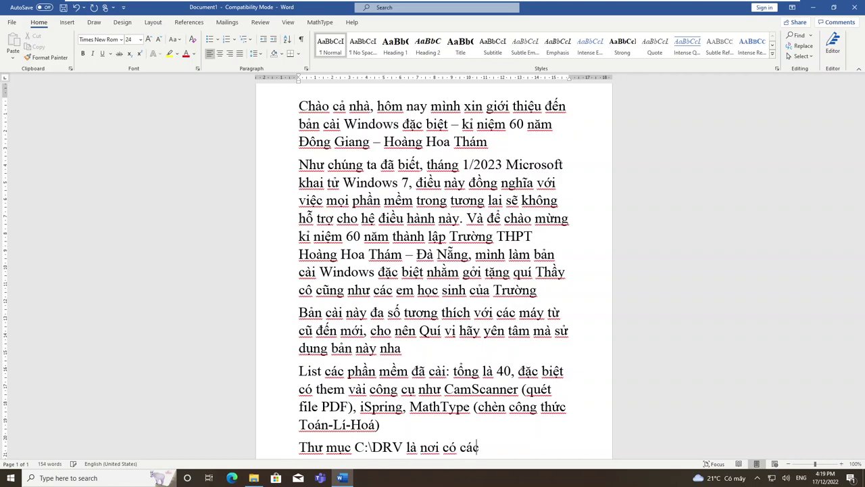
type("os cacs coong cuuj caanf thieets")
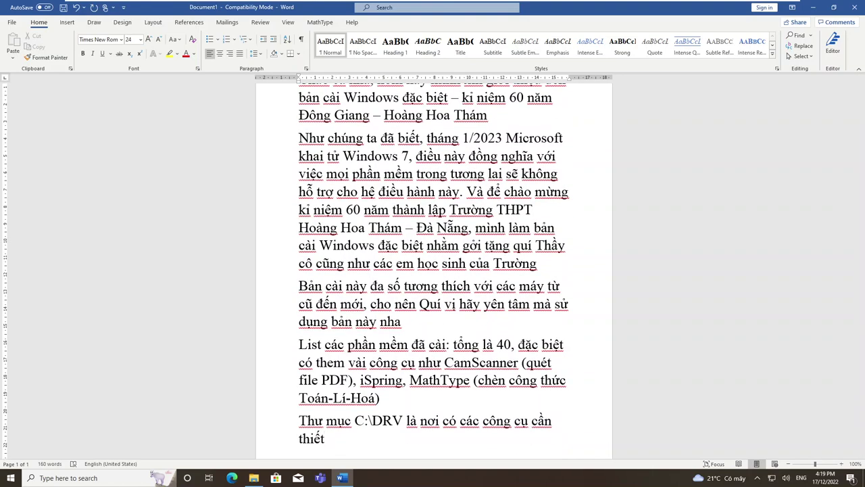
Check the Activate AIO Tools archive in the DRV folder and add "(Activate AiO dành cho thầy cô)" after "cần thiết" in Word.
key("alt+Tab")
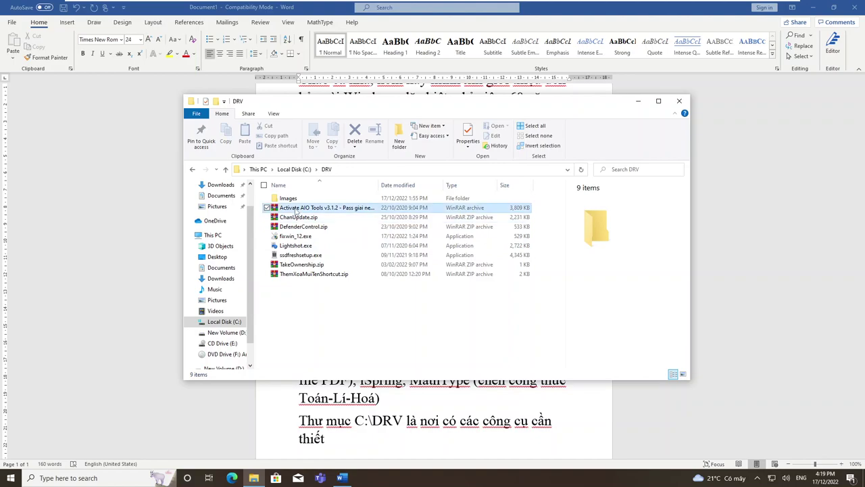
left_click(296, 210)
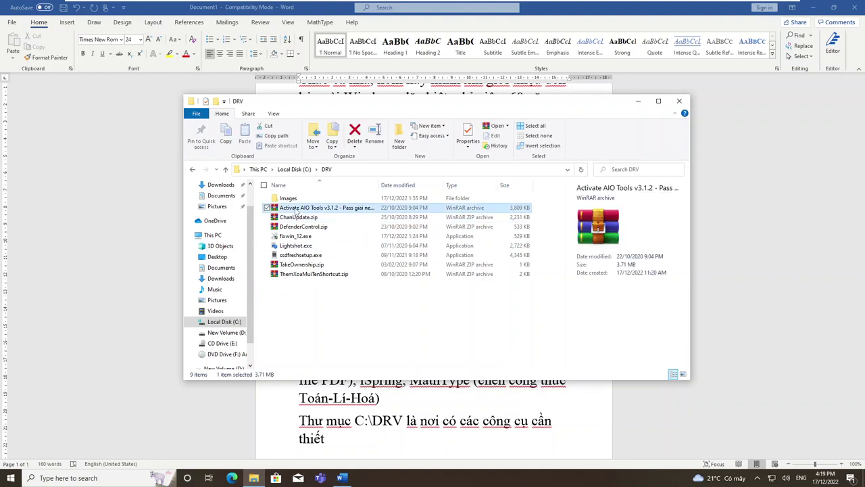
left_click(332, 438)
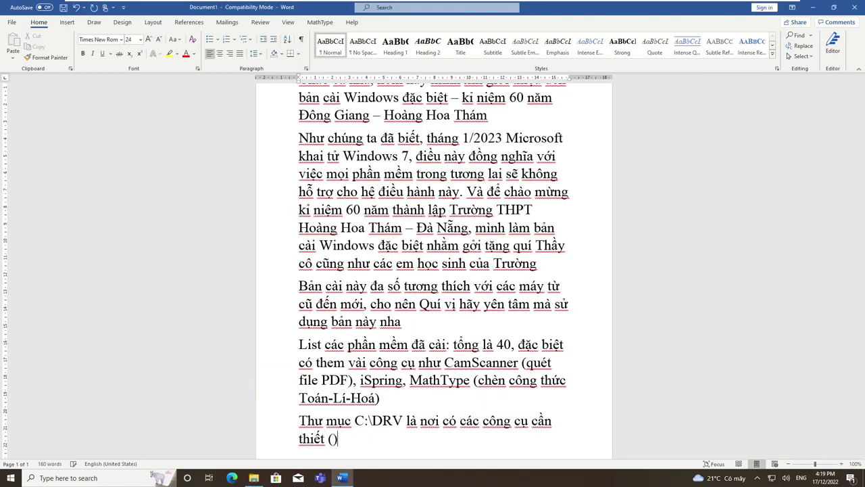
type("()")
key("Left")
type("Activate")
type(" AiO đ")
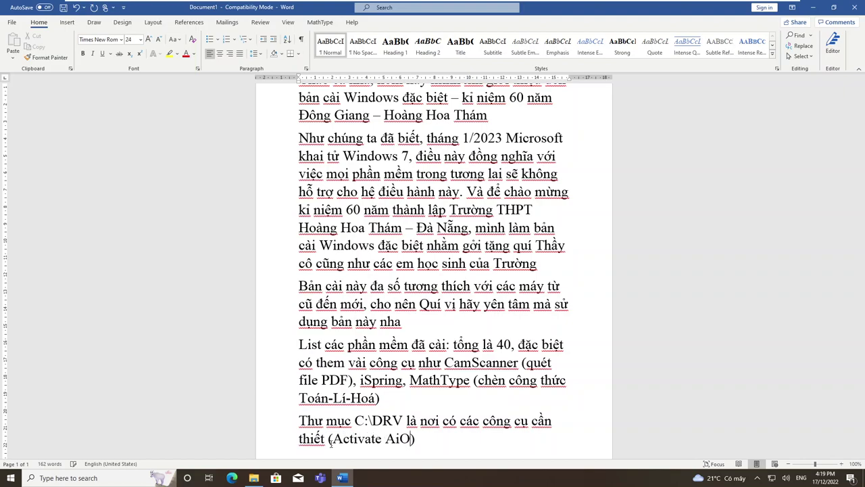
type("àn")
type("ho thầy")
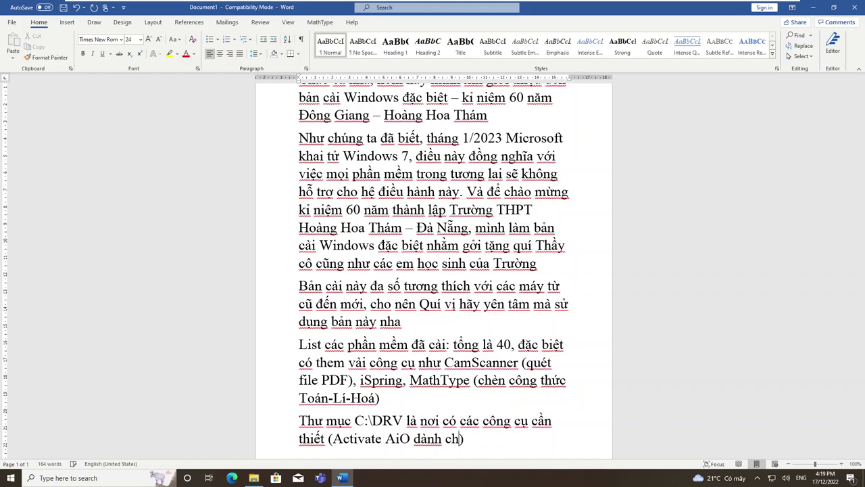
type(" cộ")
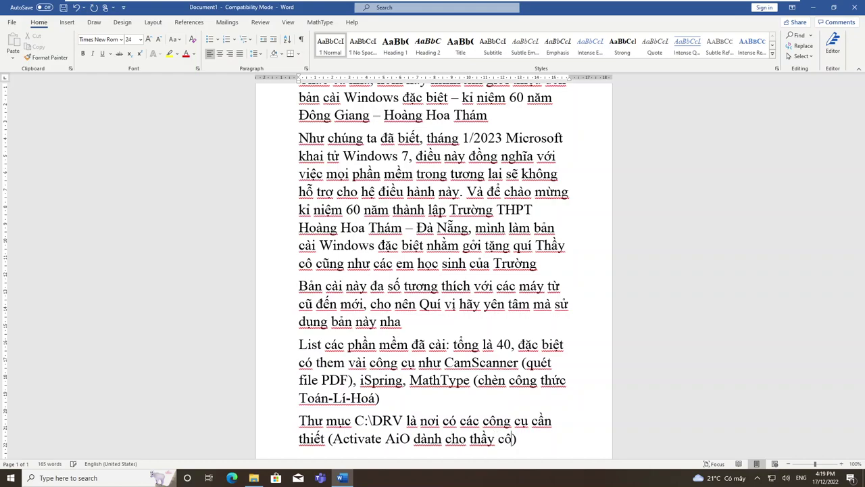
Extend the parenthetical note after "thầy cô" with "/ học sinh nào chưa có mã bản quyền".
type("/ học")
type(" sinh nào chu")
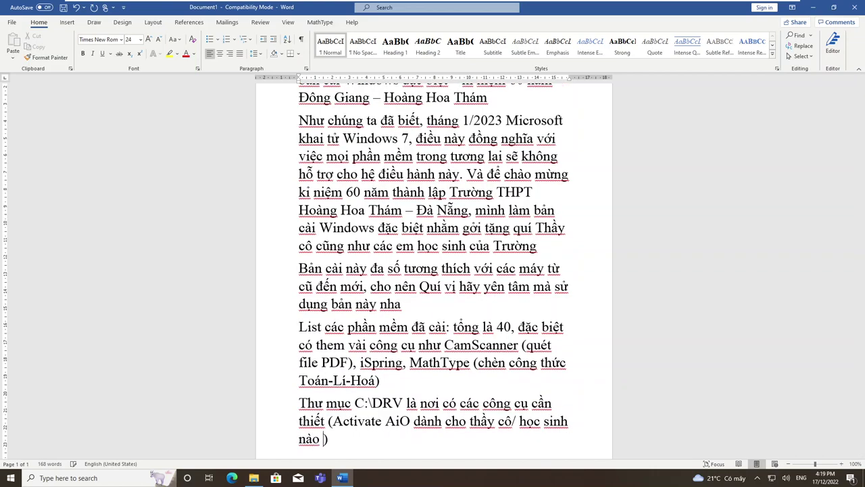
type("wa có mã b")
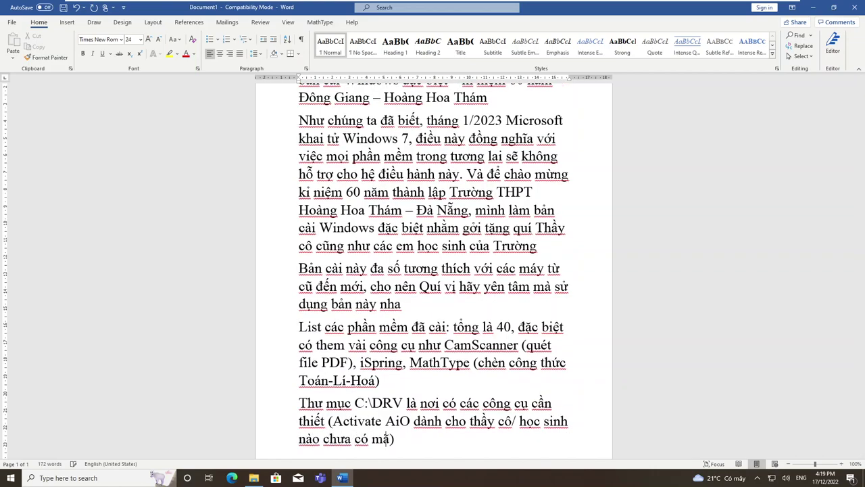
type("ản quyền")
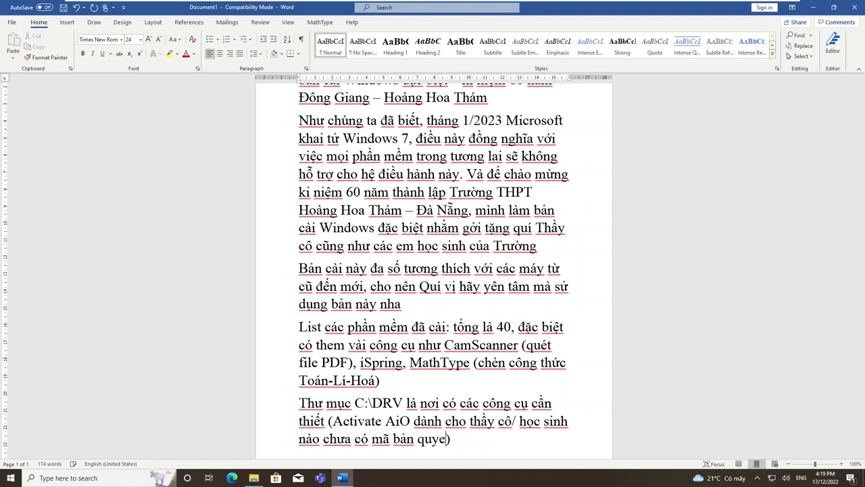
Continue the note inside the parentheses after "bản quyền" with ", chỉ cần dùng tool".
type(" dung đe")
key("BackSpace")
key("BackSpace")
key("BackSpace")
key("BackSpace")
key("BackSpace")
key("BackSpace")
key("BackSpace")
key("BackSpace")
type(", chỉ cần dung t")
key("BackSpace")
key("BackSpace")
type("f")
key("BackSpace")
type("f tool")
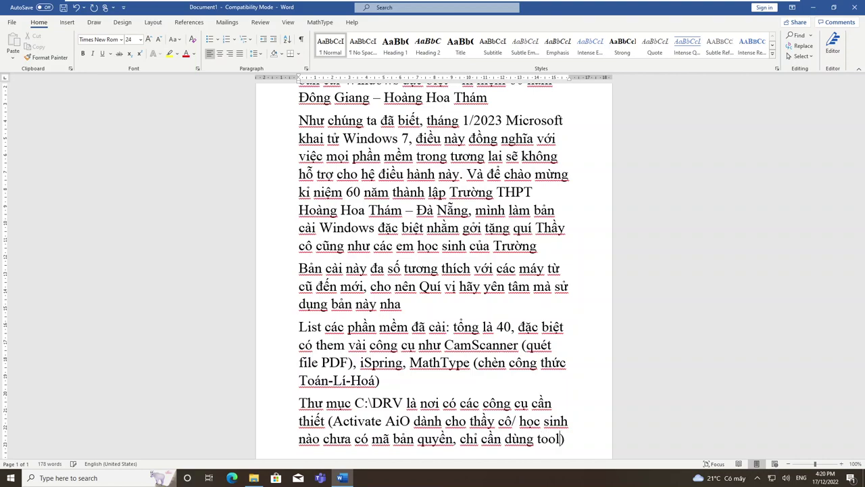
Complete the parenthetical note after "tool" with "này là active dc Windows và Office".
type(" này là active dc Win")
key("BackSpace")
key("BackSpace")
type("indows và Ở")
type("fice")
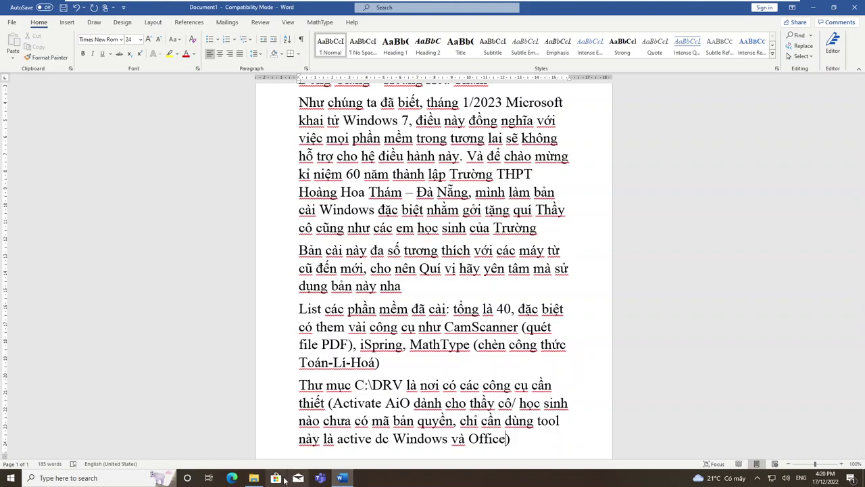
Switch to File Explorer and look through the tool files in the DRV folder, including DefenderControl, TakeOwnership, ThemXoaMuiTenShortcut and fixwin_12.
left_click(254, 478)
left_click(304, 218)
left_click(308, 227)
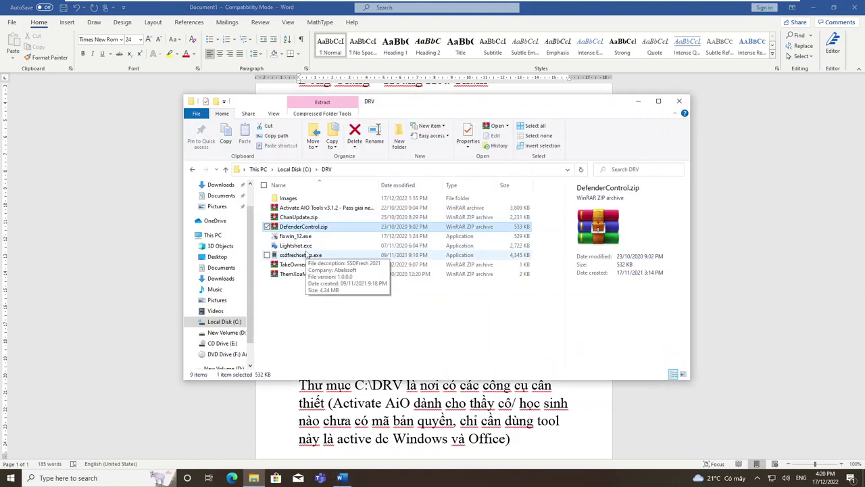
left_click(308, 265)
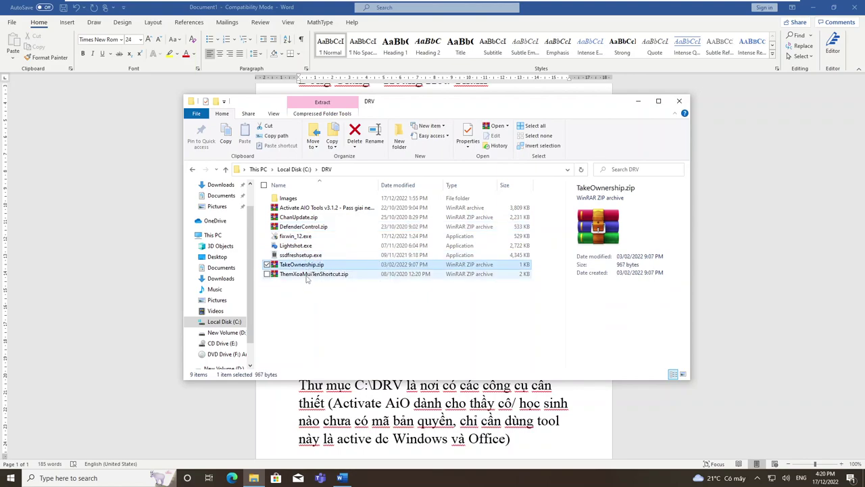
left_click(308, 274)
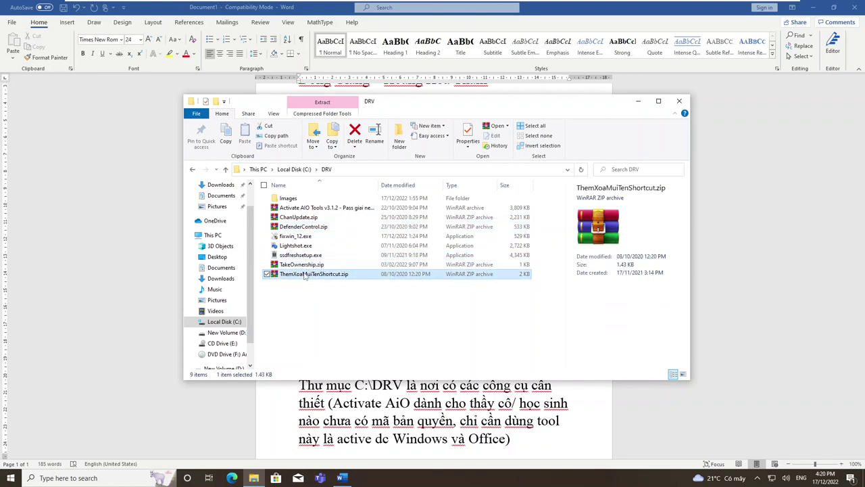
left_click(298, 237)
Return to Word, start a new page after the C:\DRV paragraph and write "FixWin: dùng sửa lỗi Windows".
left_click(508, 438)
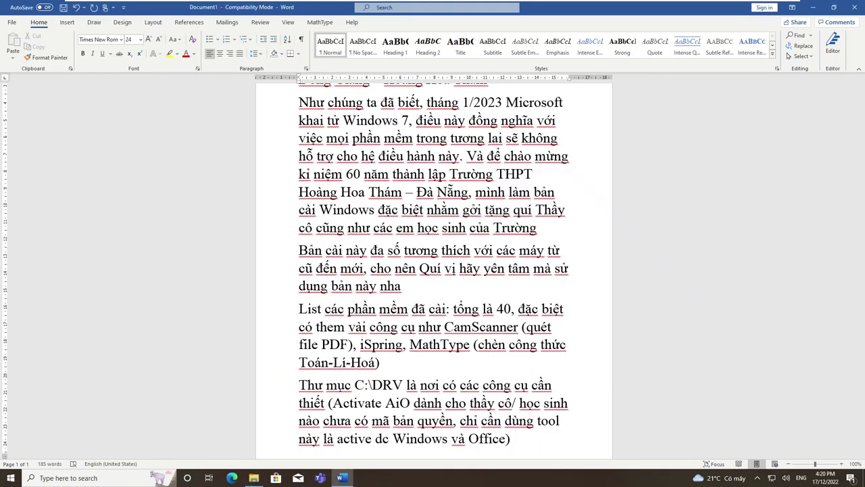
key("ctrl+Return")
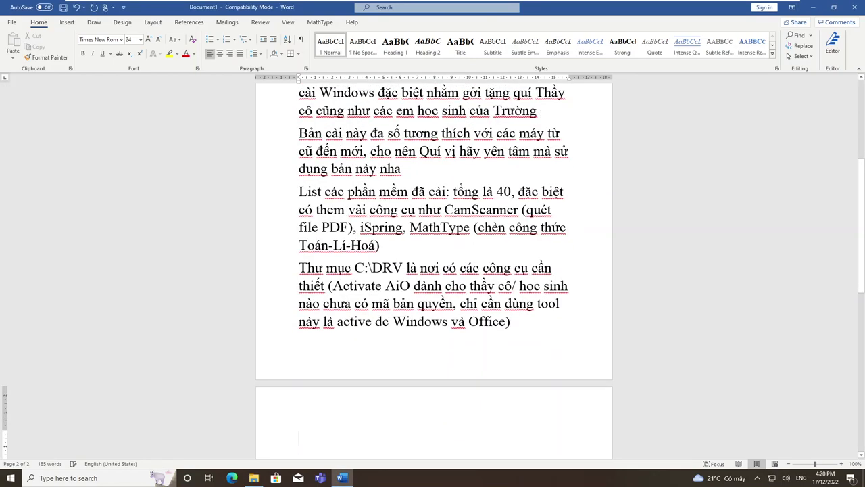
scroll(541, 441, "down", 4)
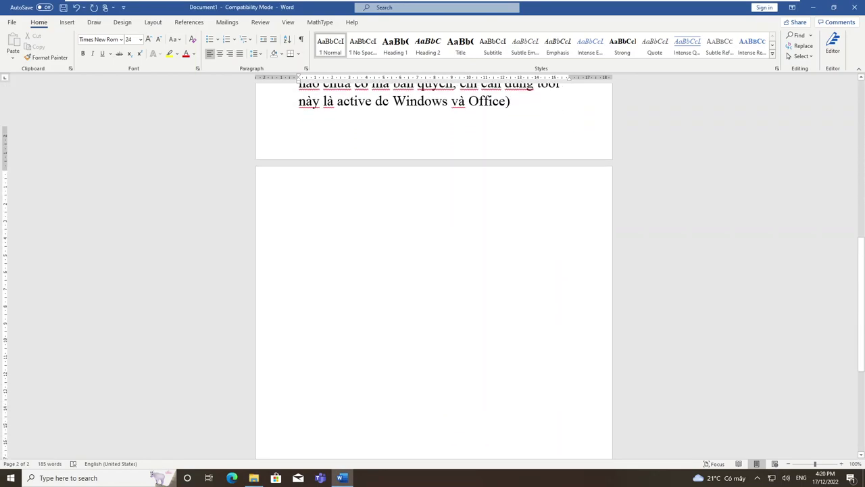
type("FixX")
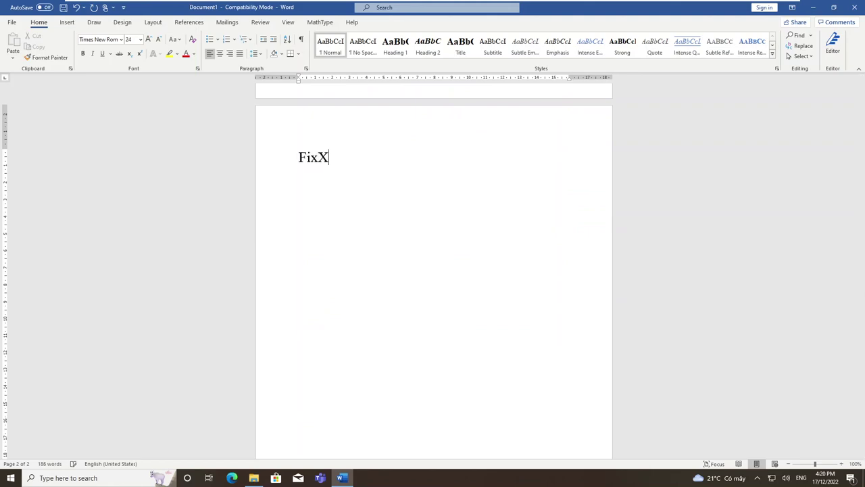
key("BackSpace")
type("Win: dùng su")
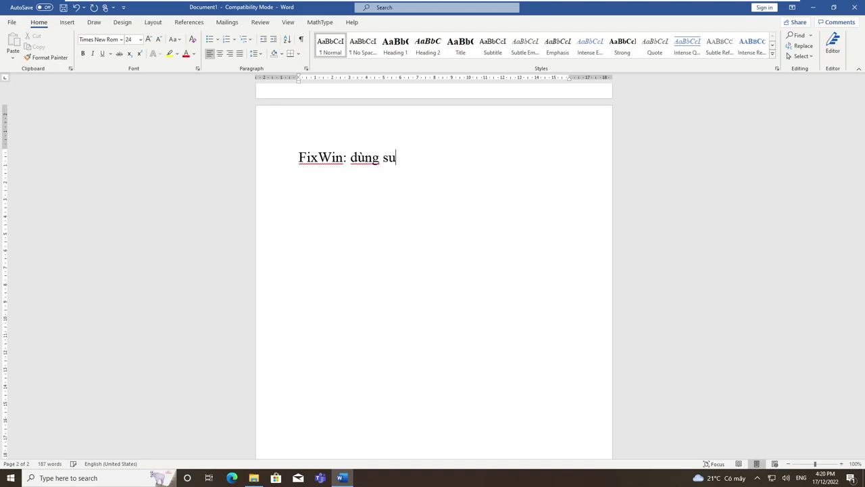
type("war lo")
type("i Windows")
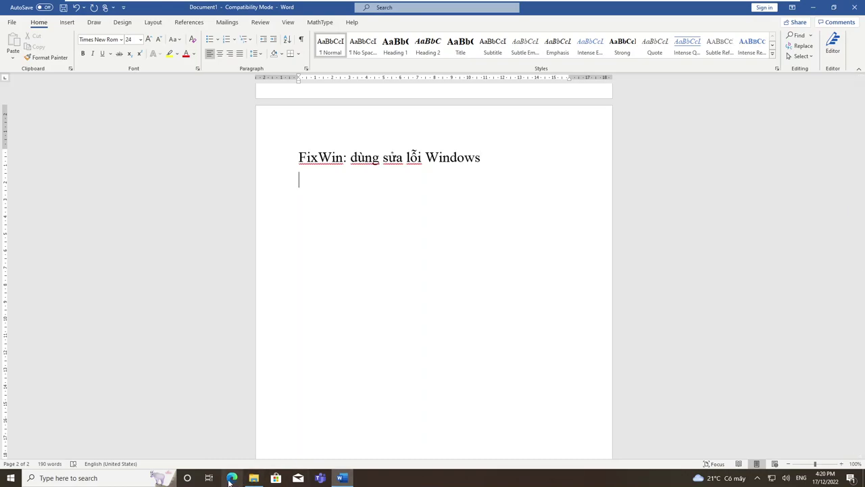
Add a new line below FixWin reading "Lightshot: chụp màn hình và sửa ảnh chụp ngay tại chỗ bằng nút PrintScreen".
left_click(254, 478)
left_click(254, 478)
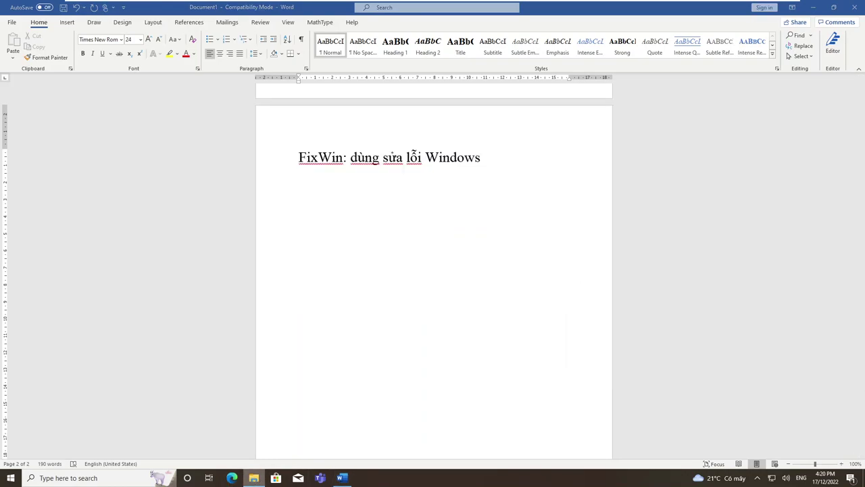
key("Return")
type("Light")
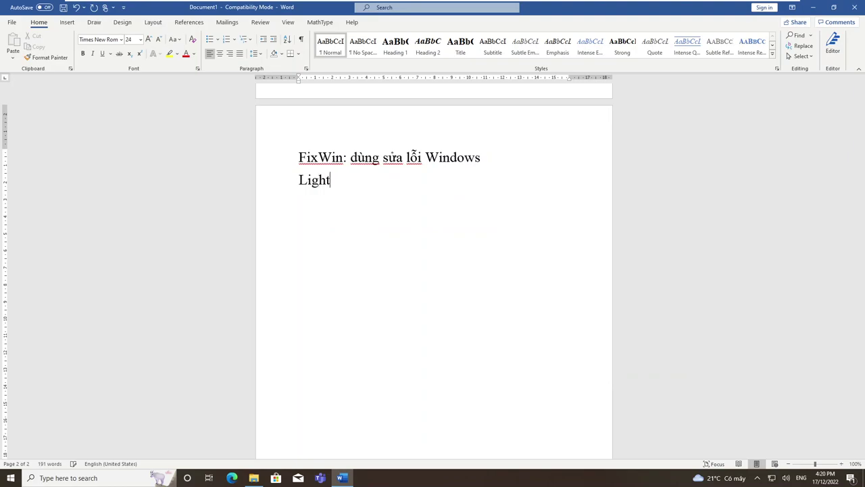
type("shot: chụp m")
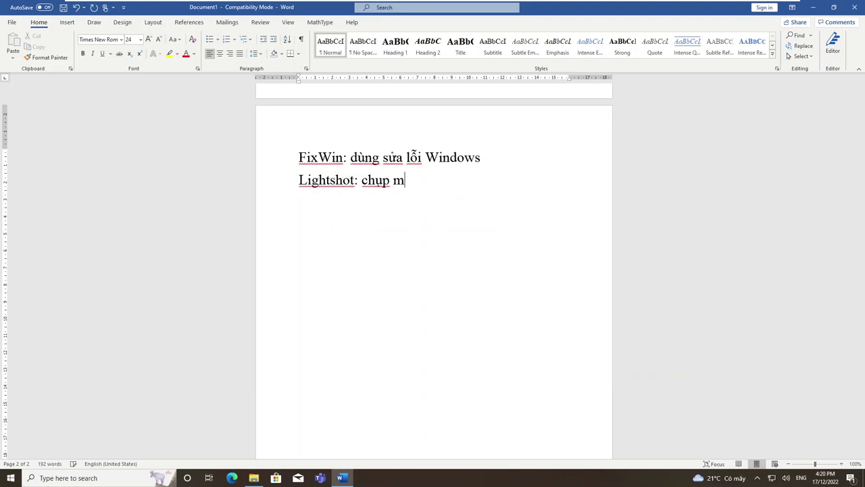
type("àn hình và")
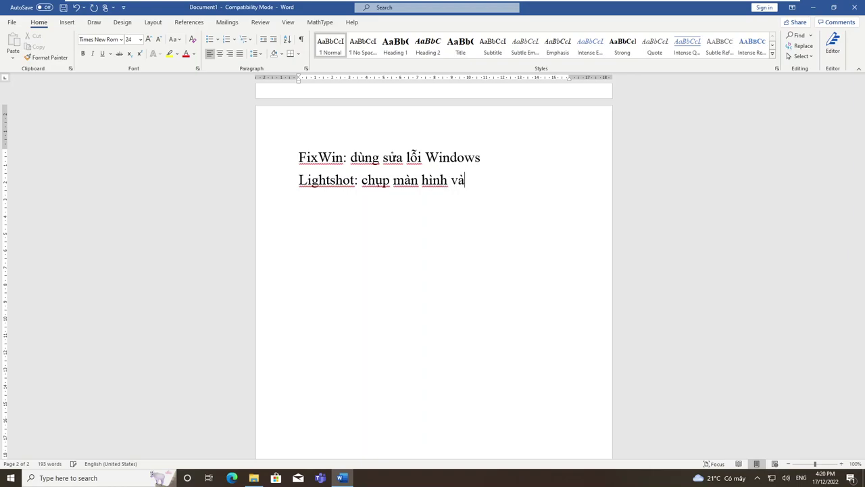
type(" sửa ảnh ch")
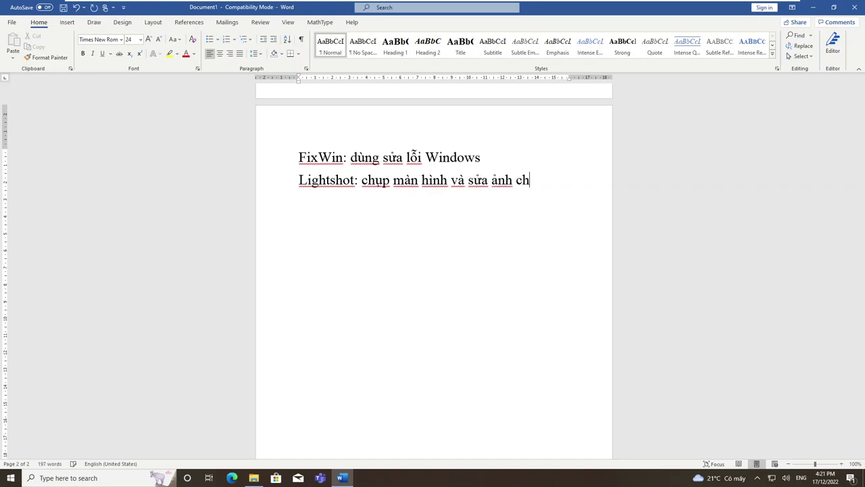
type("ụp ngay tại cho")
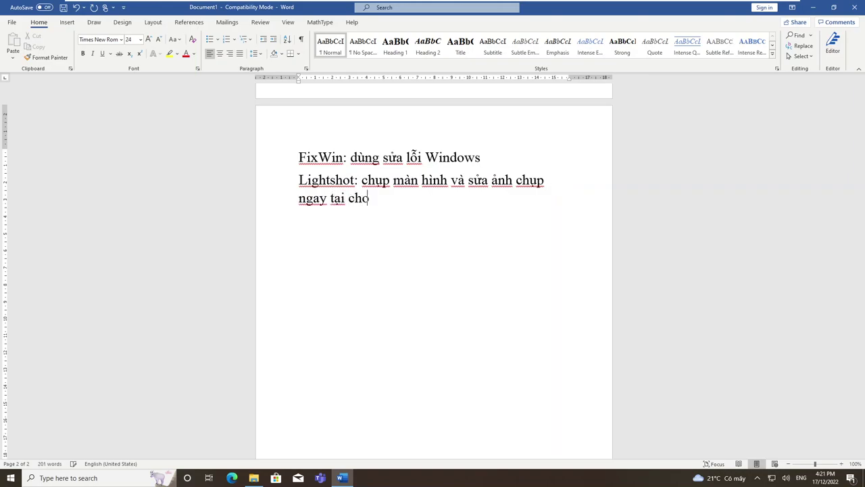
key("BackSpace")
type("ỗ bằng nút Pr")
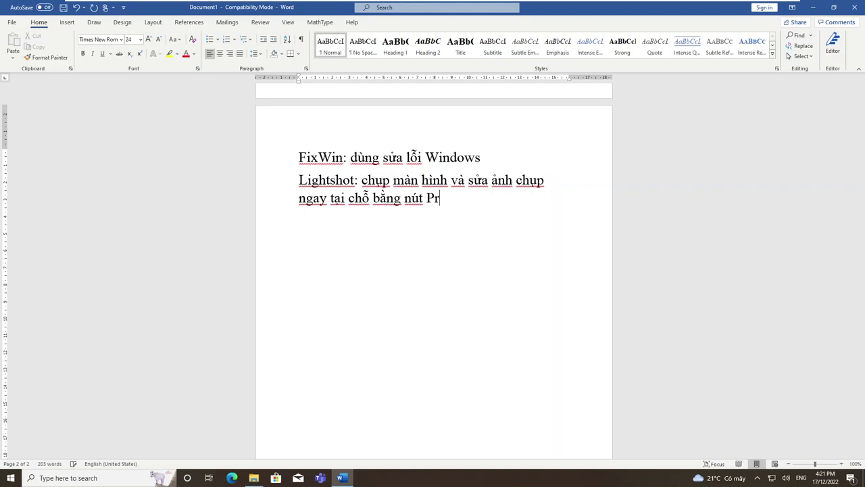
type("inh")
type("Screen")
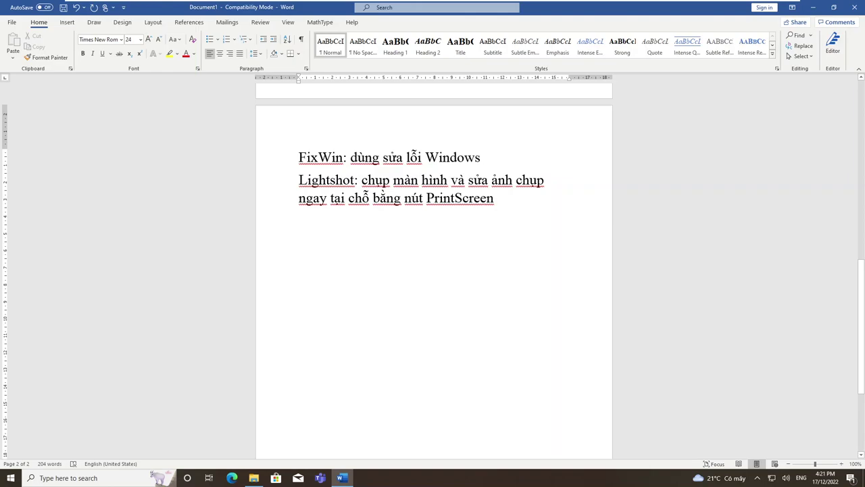
Append "(prtsc)" after "PrintScreen" and start a new paragraph.
key("BackSpace")
type("(")
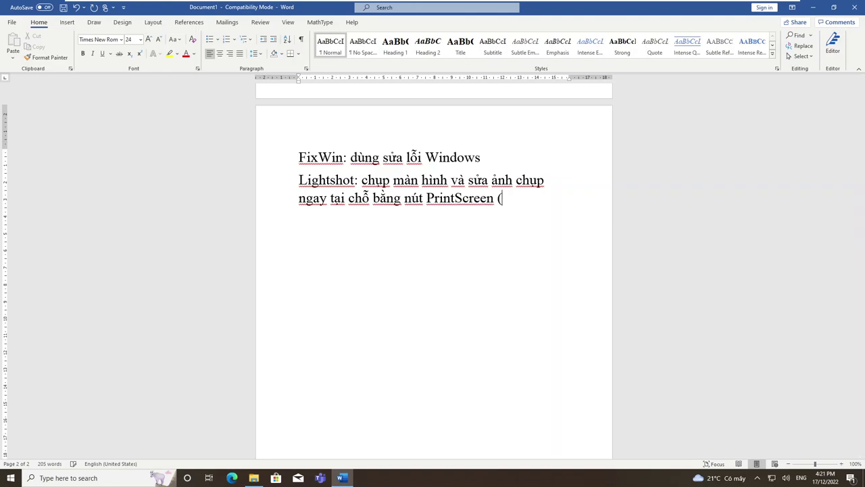
type("ởt")
type("tsc)")
key("BackSpace")
type("p")
key("Return")
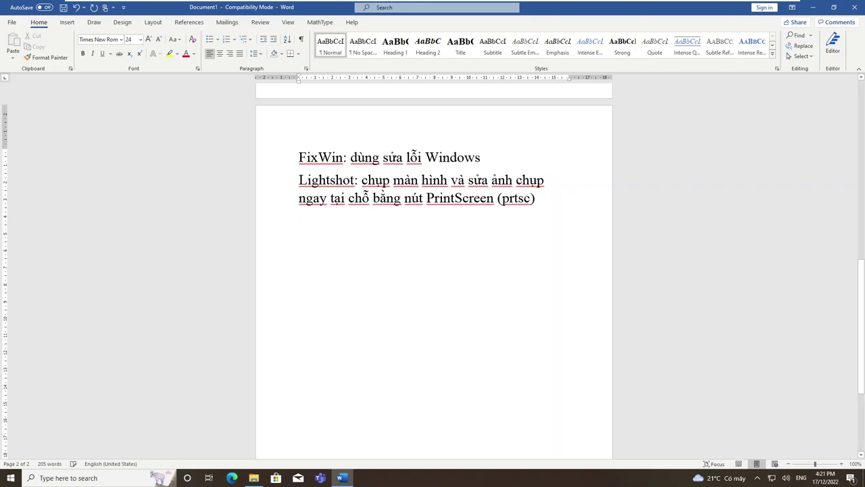
Check the DRV folder in File Explorer and add the line "SSDFresh: tối ưu hoá cho ổ SSD" in Word.
left_click(255, 478)
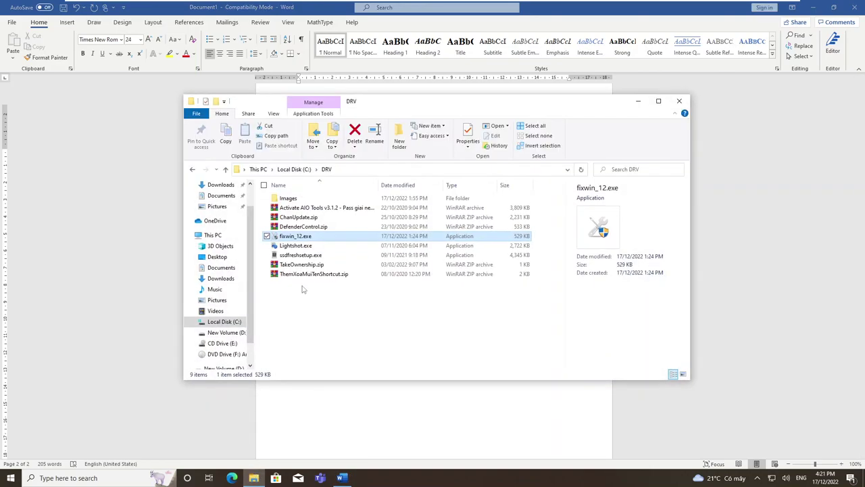
left_click(309, 347)
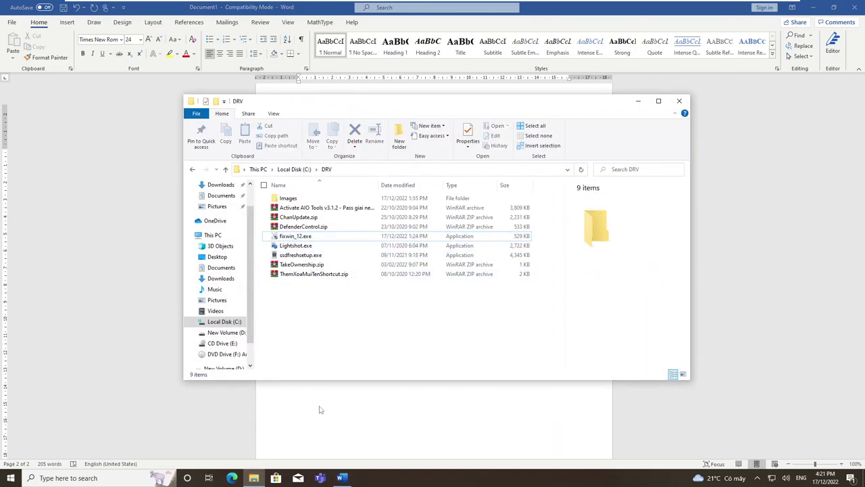
left_click(322, 409)
type("SSD")
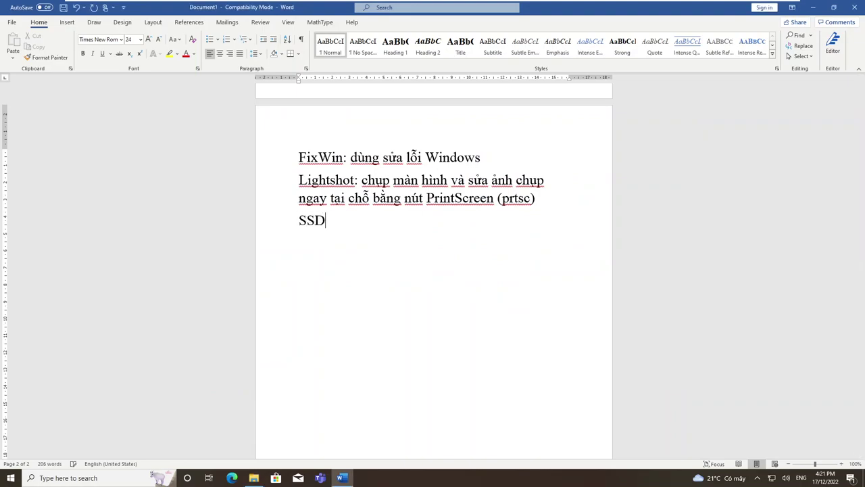
type("Fresh: ")
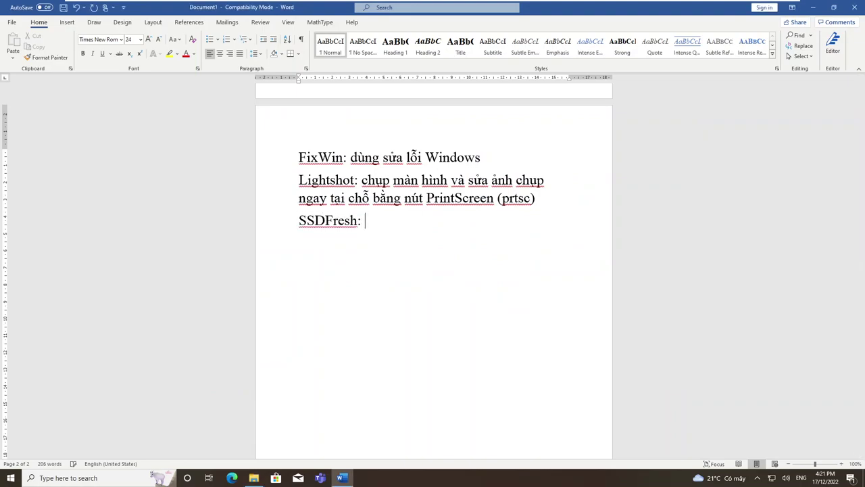
type("tối ưu hoá c")
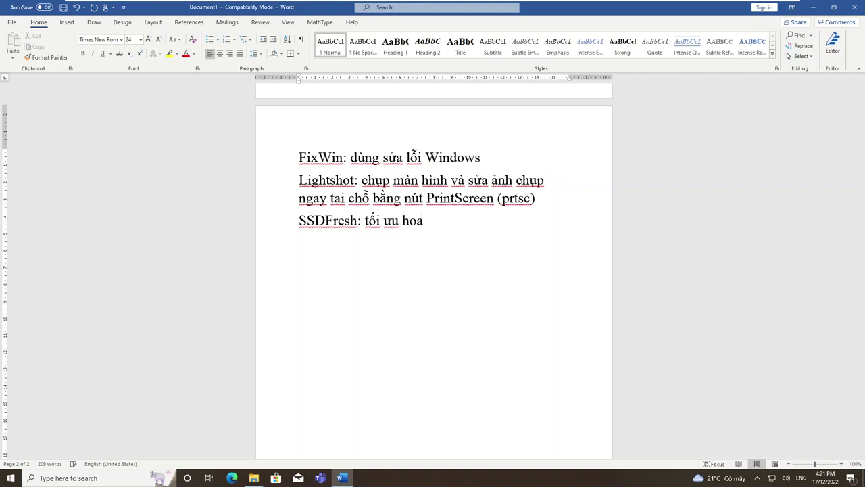
type("ho ổ SSD")
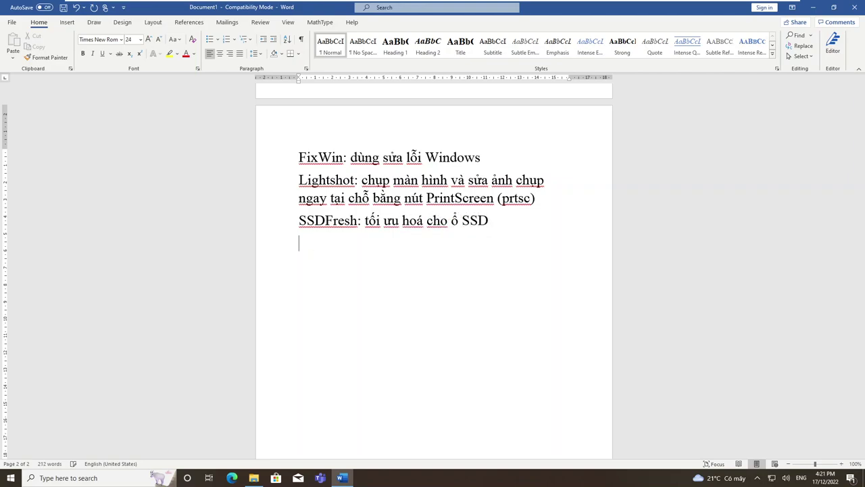
Check the bgd picture folder inside C:\DRV\Images in File Explorer, then close the window.
left_click(253, 478)
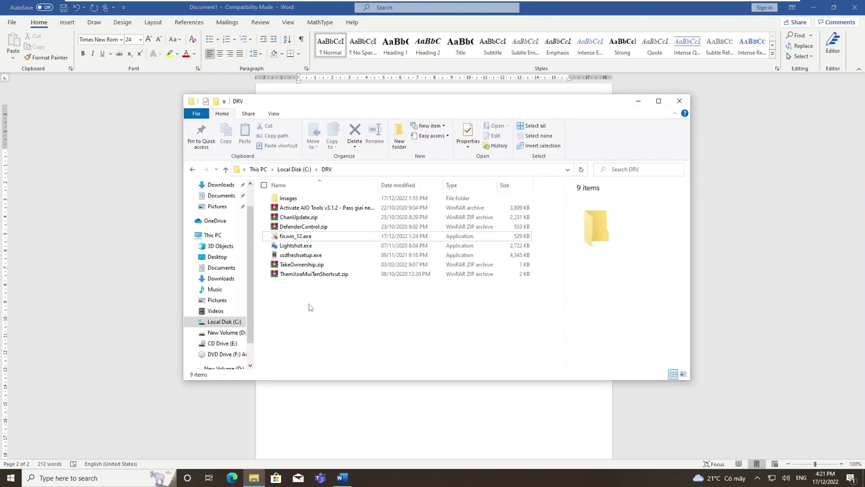
double_click(292, 198)
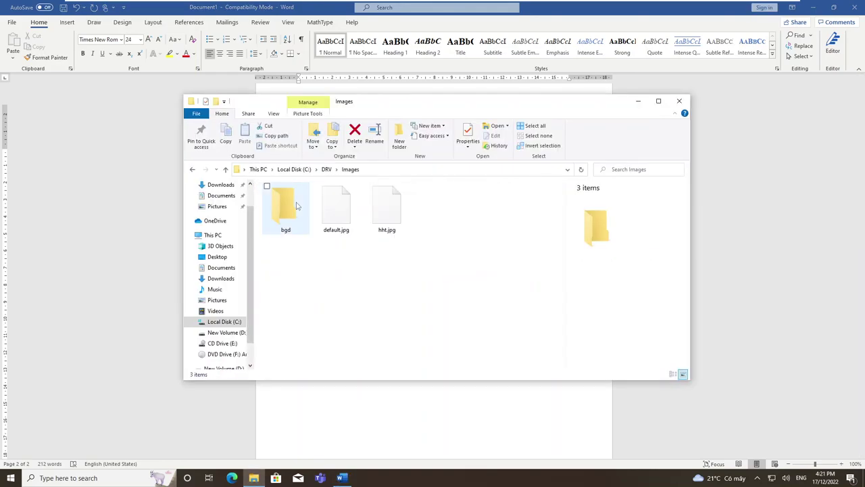
double_click(287, 209)
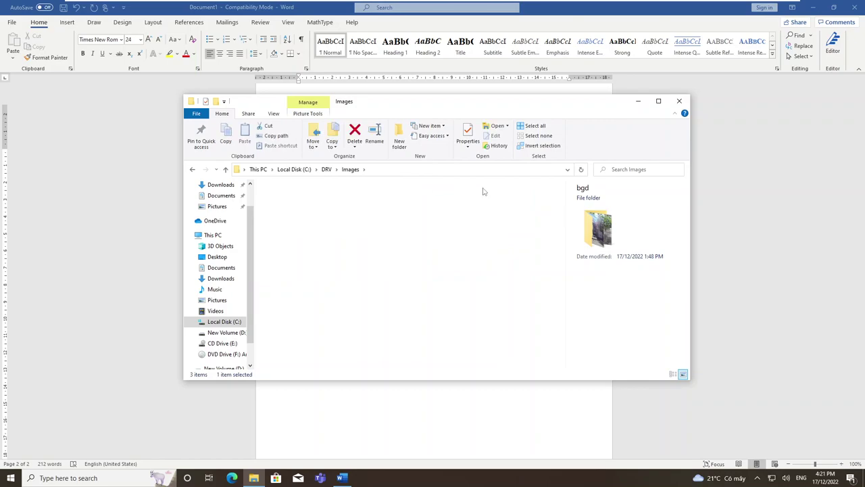
left_click(680, 101)
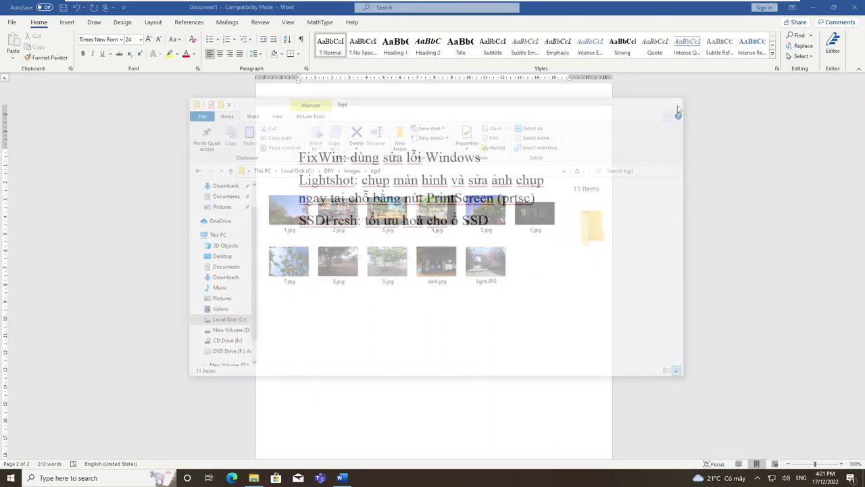
Write the line "Hình nền sẽ nằm trong thư mục C:\DRV\Images" below the SSDFresh line in Word.
type("H")
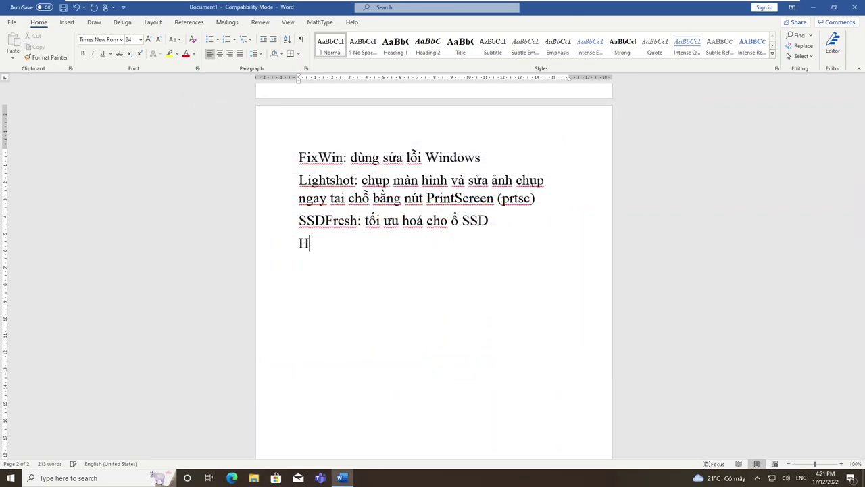
type("ình nền se")
type("x ")
type("nằ")
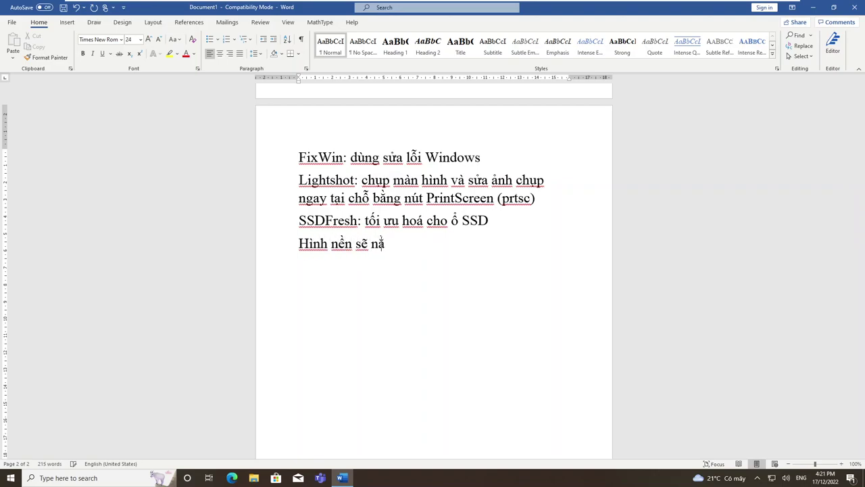
type("m trong thư ")
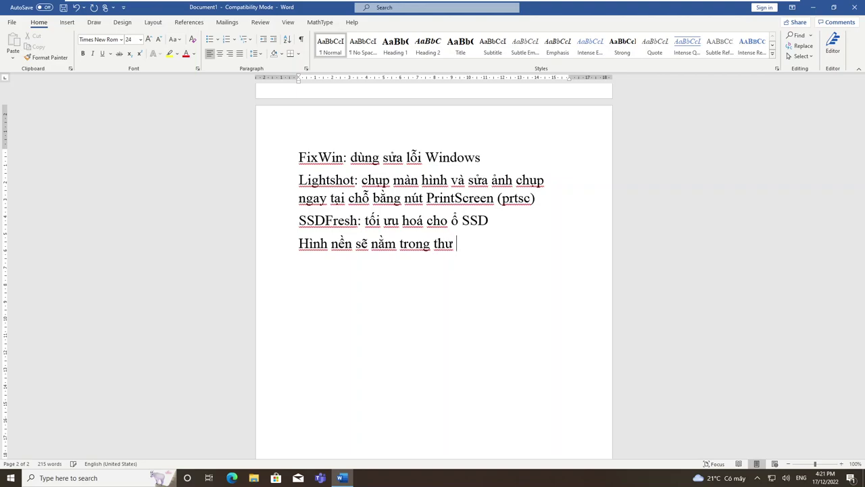
type("mục C:\\DRV\\Images")
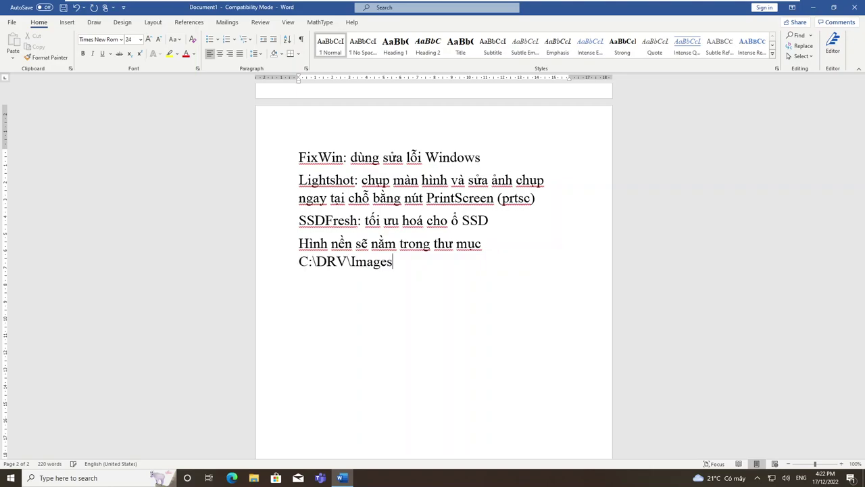
Minimize Word and open the Themes page of the desktop's personalization settings.
left_click(815, 8)
right_click(382, 115)
left_click(367, 198)
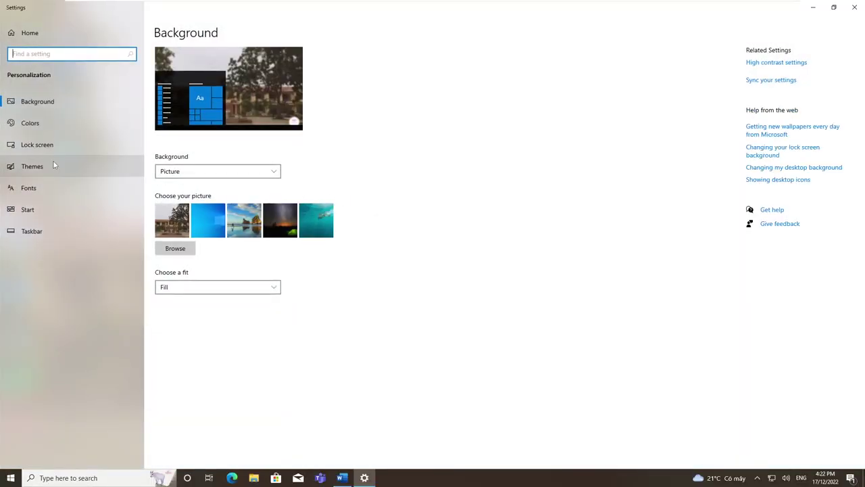
left_click(54, 165)
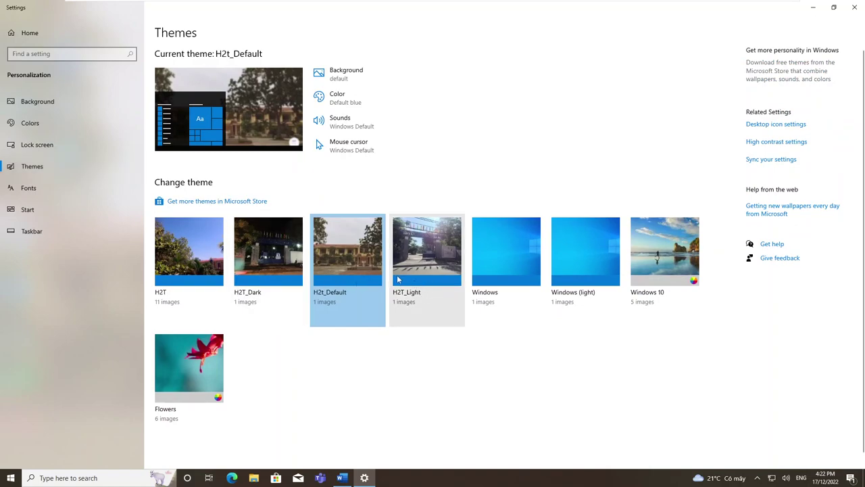
Apply the H2T_Light theme, view it on the desktop and return to the Themes settings.
left_click(420, 259)
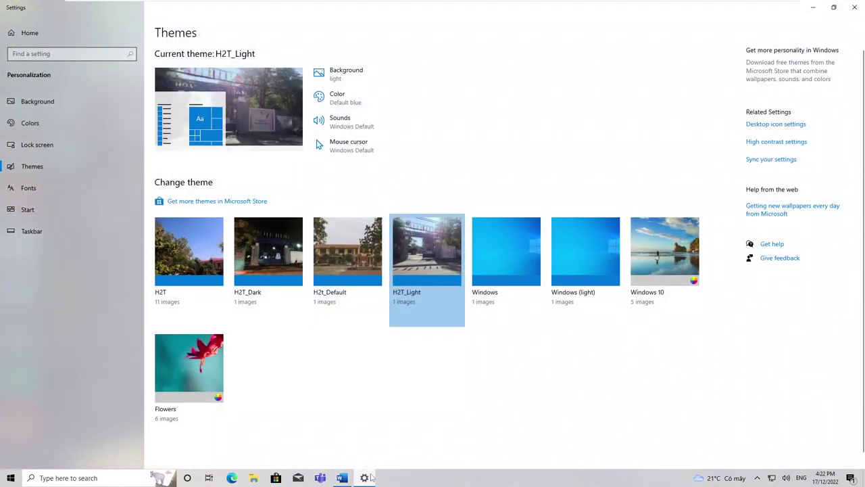
left_click(371, 478)
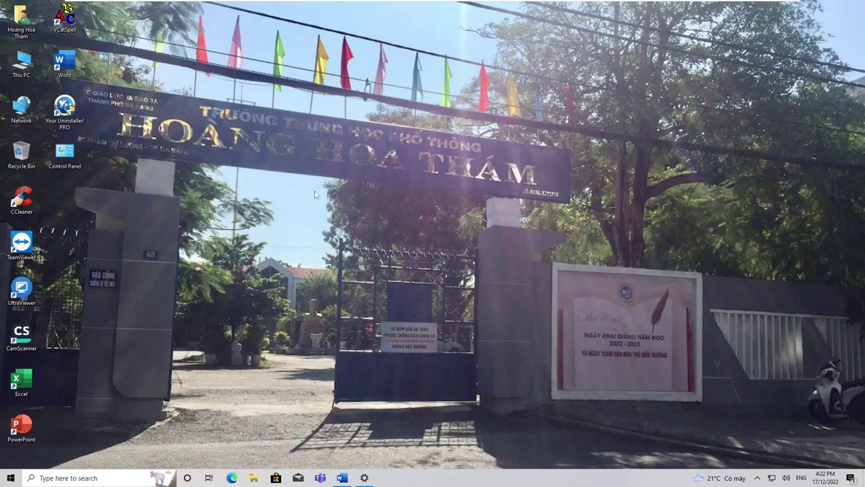
left_click(369, 478)
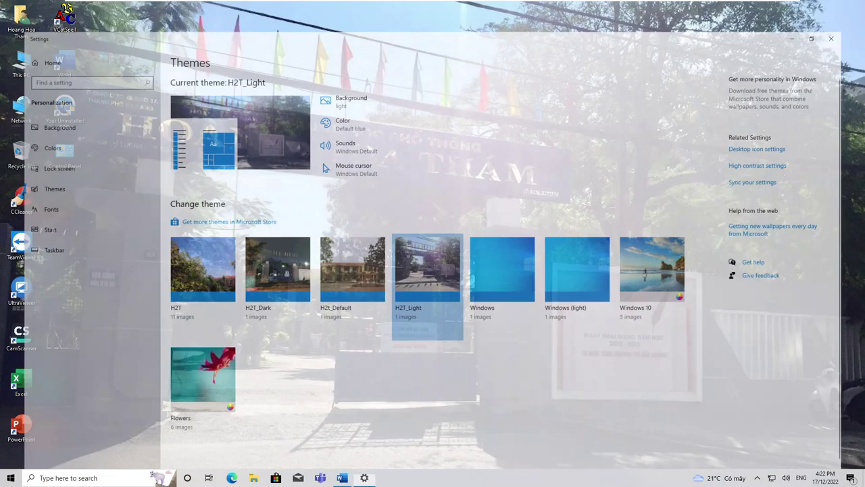
Apply the H2T_Dark theme, view it on the desktop and return to the Themes settings.
left_click(264, 259)
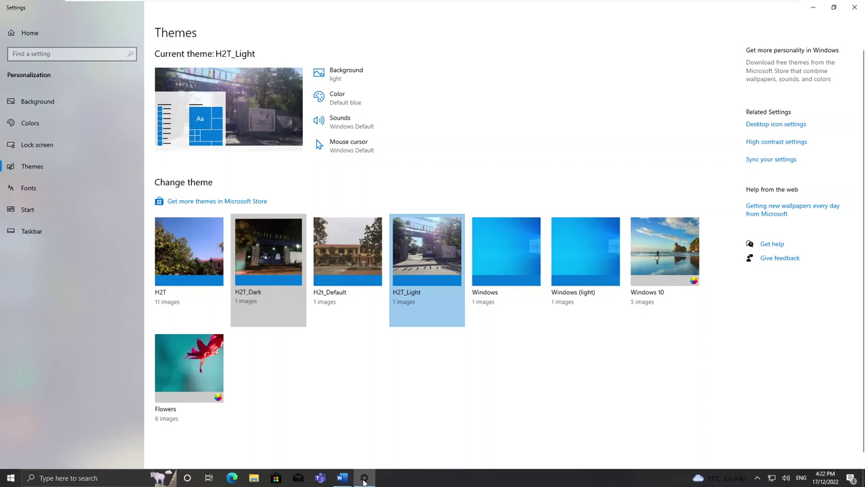
mouse_move(364, 480)
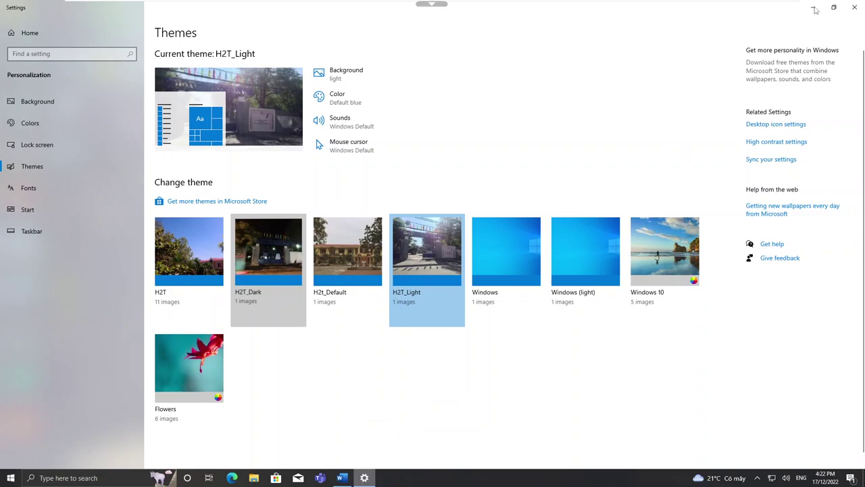
left_click(368, 478)
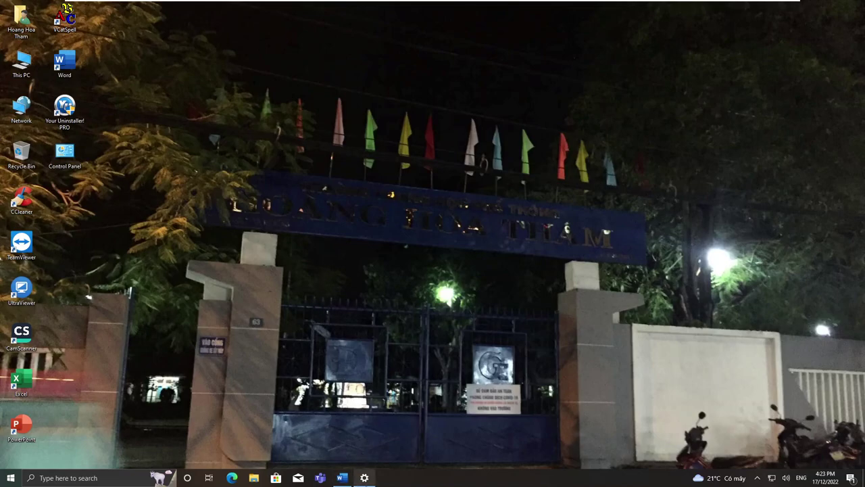
left_click(365, 478)
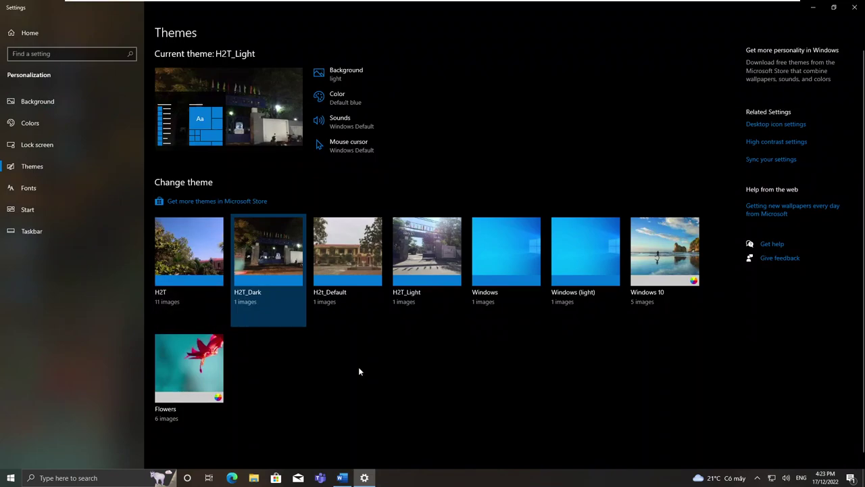
Apply the H2T slideshow theme and close Settings to show the desktop.
left_click(374, 481)
left_click(366, 479)
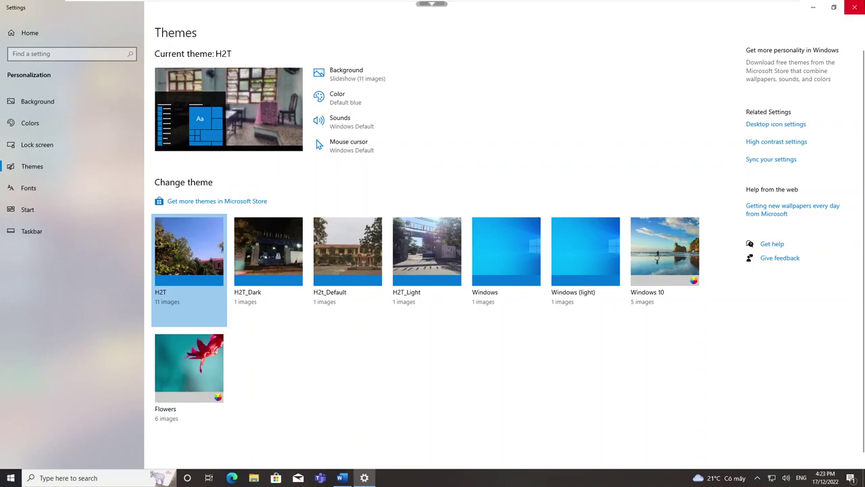
left_click(854, 7)
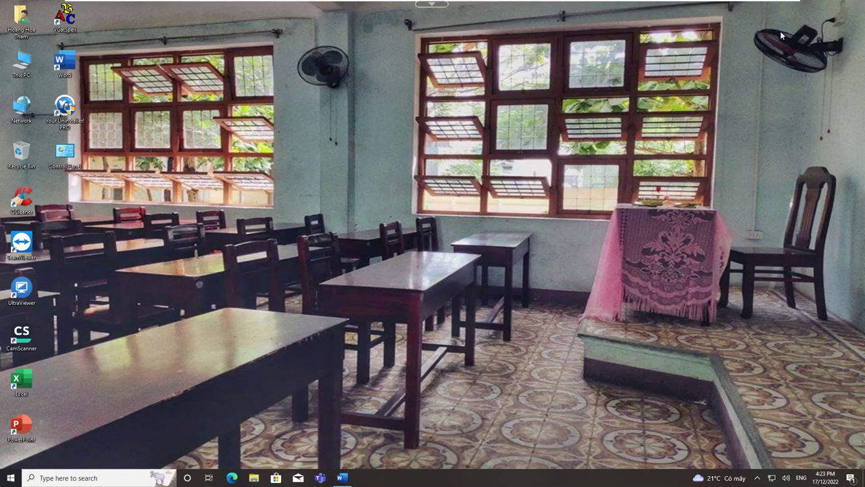
Advance the desktop background slideshow by two pictures.
right_click(427, 178)
left_click(400, 234)
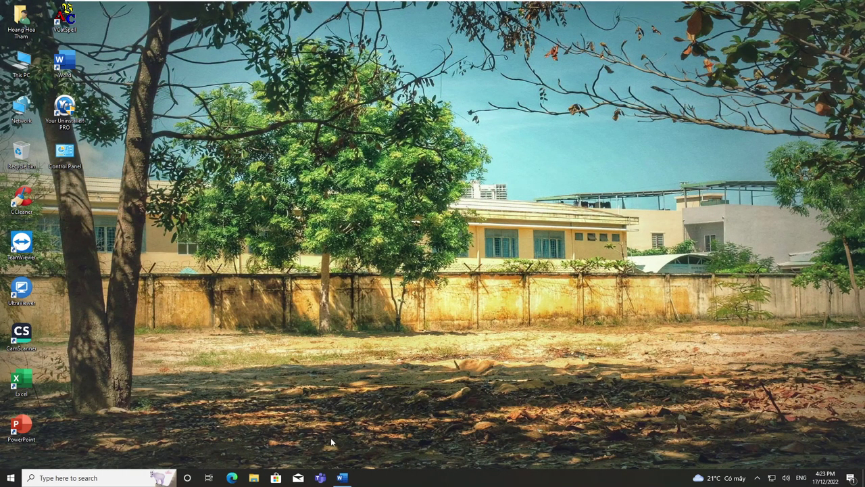
right_click(390, 219)
left_click(384, 277)
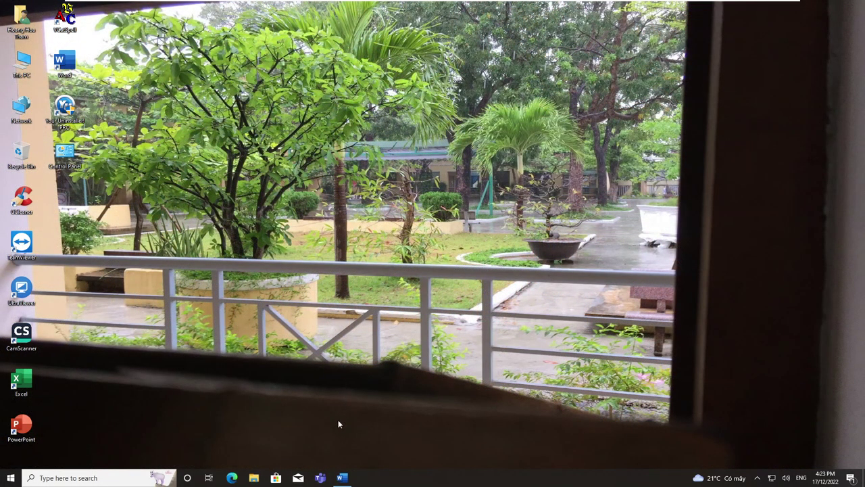
Return to Word and write "Có tất cả 4 themes: mặc định, sáng, tối và slide ảnh" in a new paragraph.
left_click(342, 478)
key("Return")
type("Có tất cả 4 thêm")
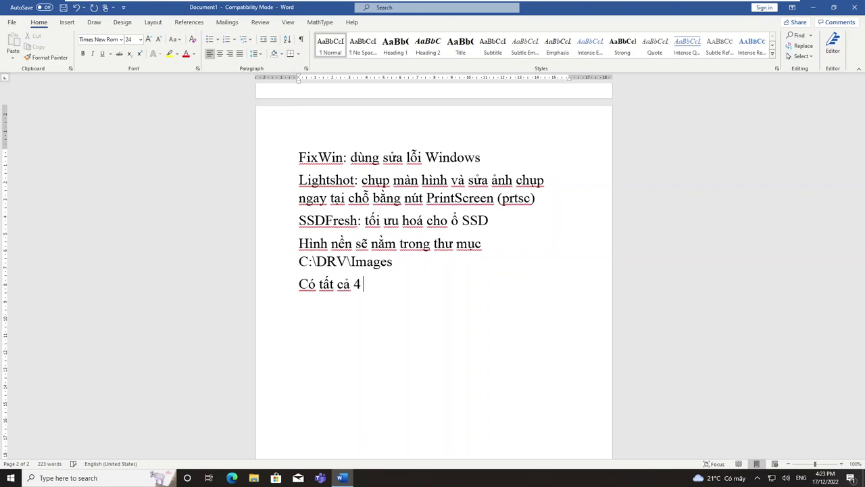
key("BackSpace")
type("es: mặc")
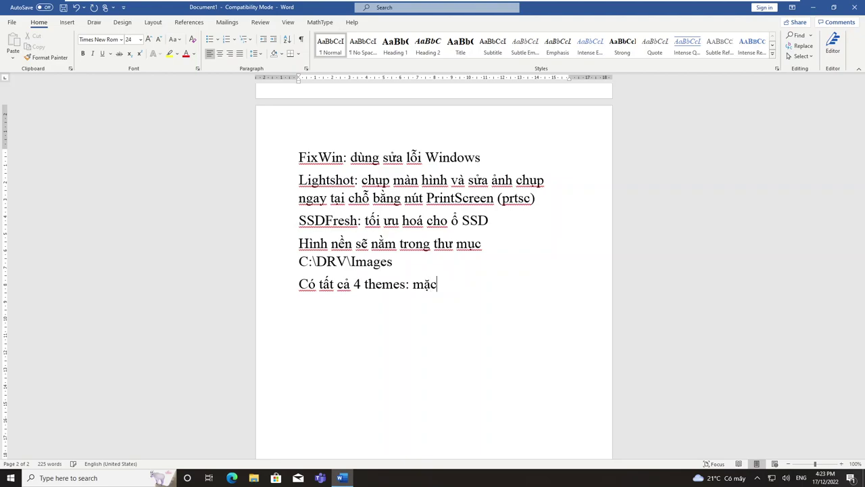
type(" định, sáng, tố")
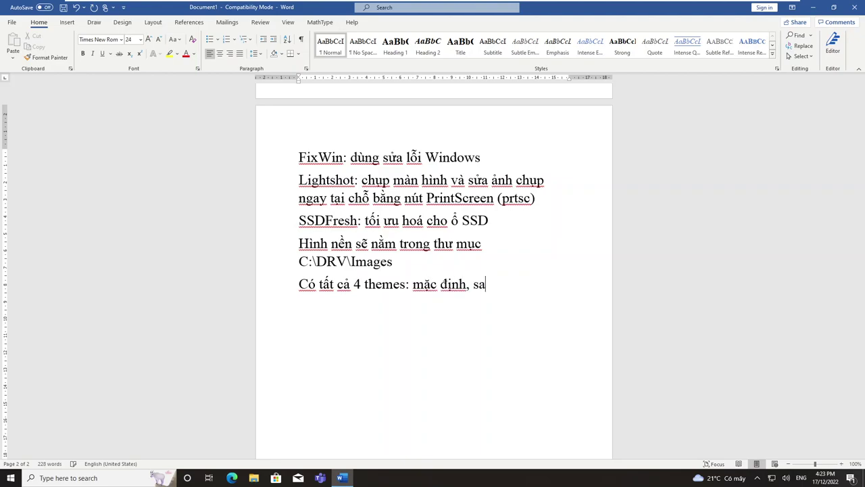
type("i và sl")
type("ide ảnh")
Add the sentence "Theme slide ảnh sẽ show những góc rất than quen của Hoàng Hoa Thám mà bất kì học sinh nào cũng đã từng trải qua".
type(". Theme")
type(" slide ảnh")
type(" se")
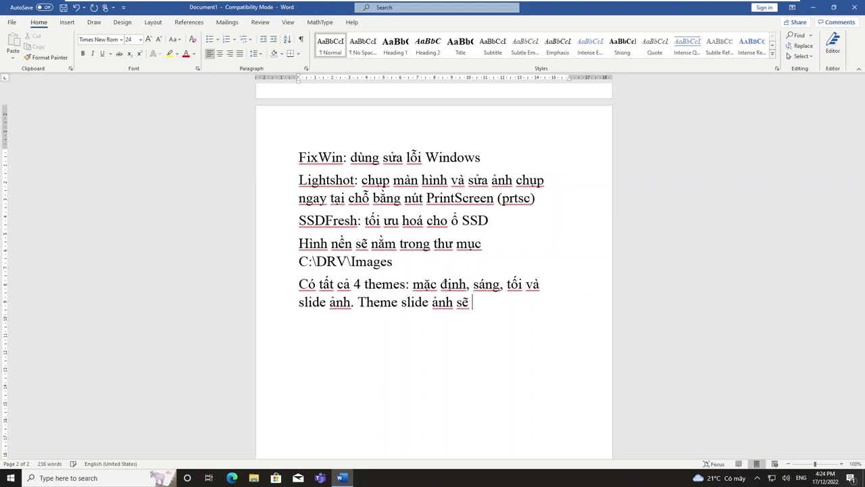
type(" show như")
type("ng g")
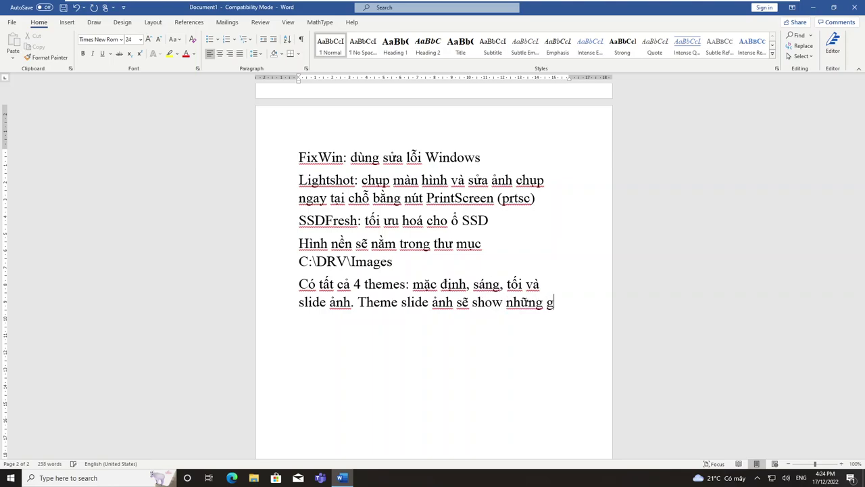
type("óc rất th")
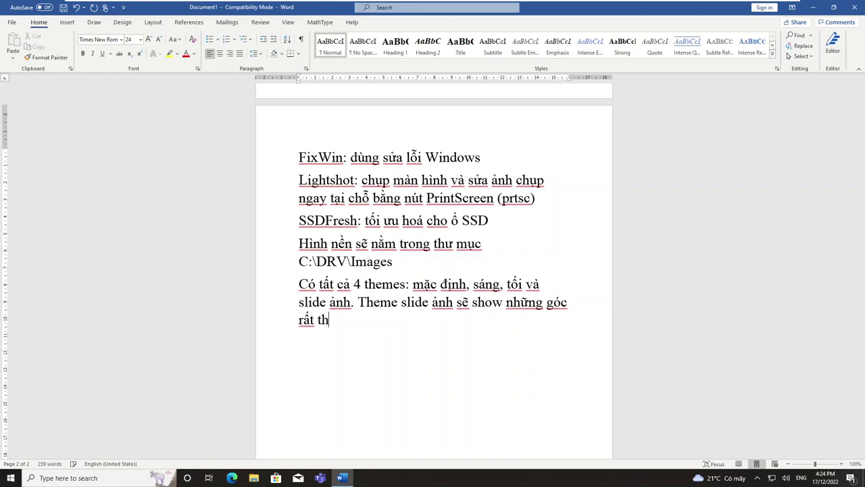
type("an quen của Hoàng ")
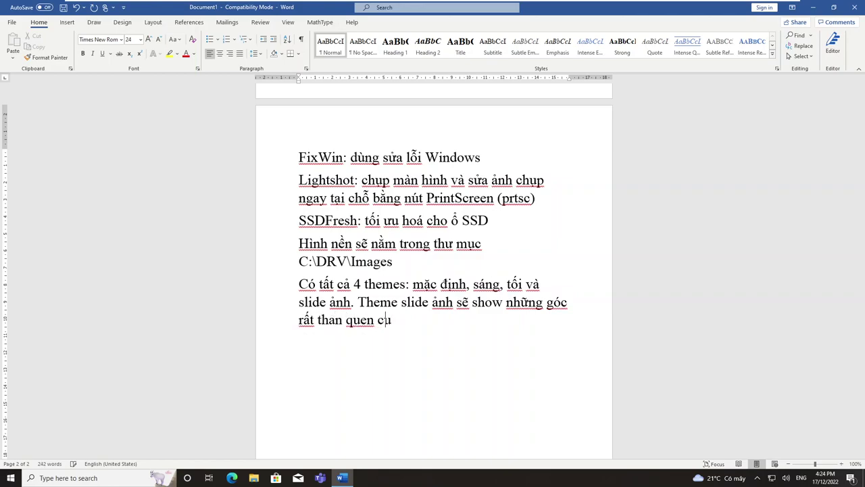
type("Ho")
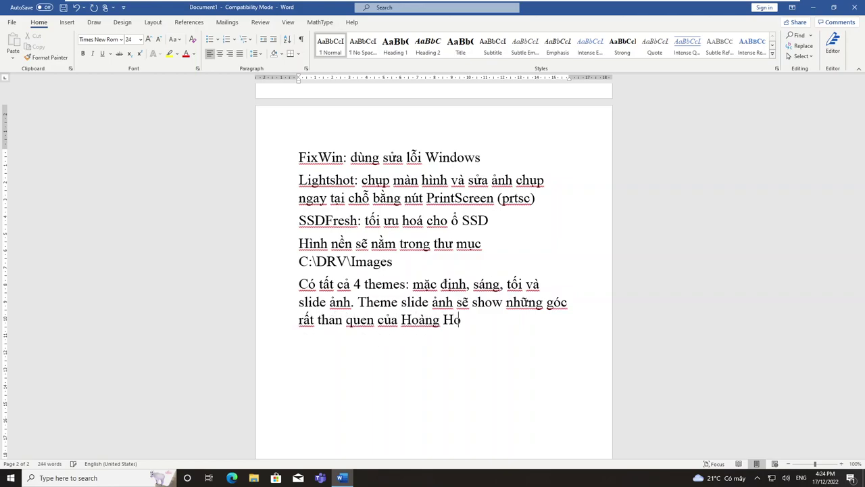
type("a Thám mà ")
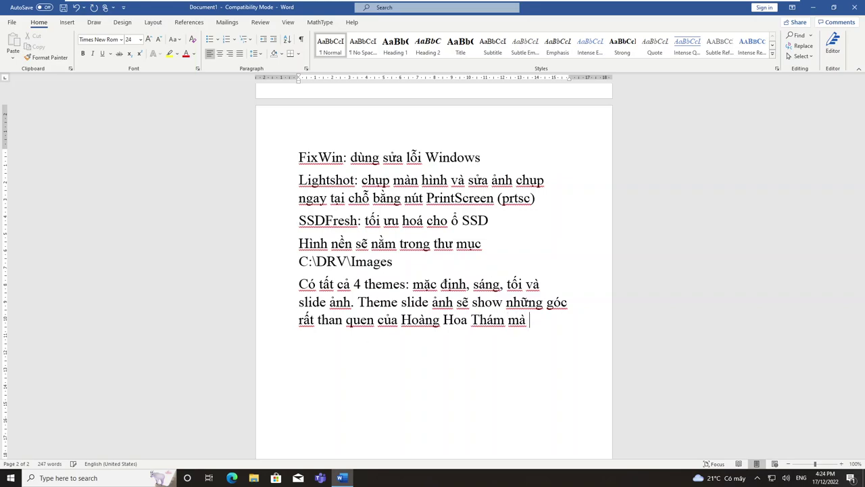
type("bất kì học sinh nào")
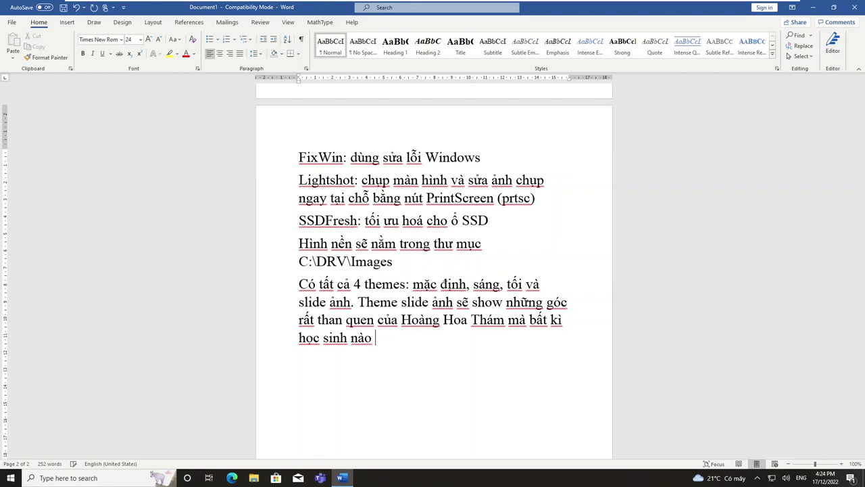
type(" cũng đã từng trải")
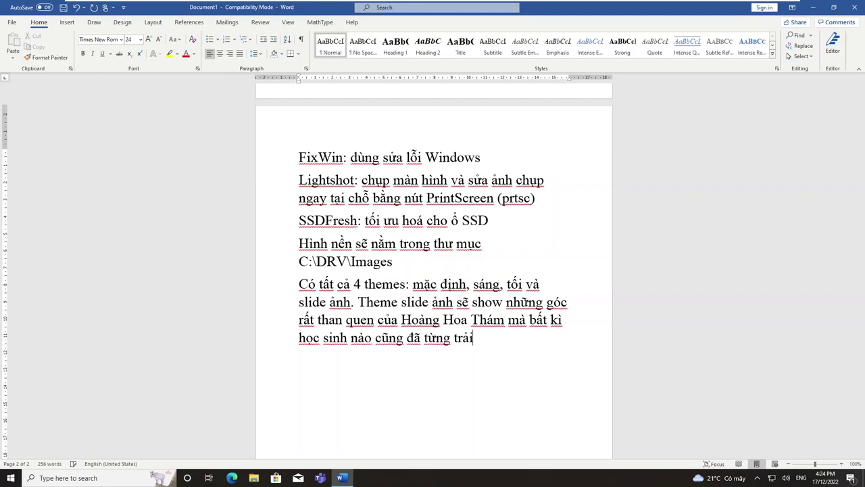
type(" qua")
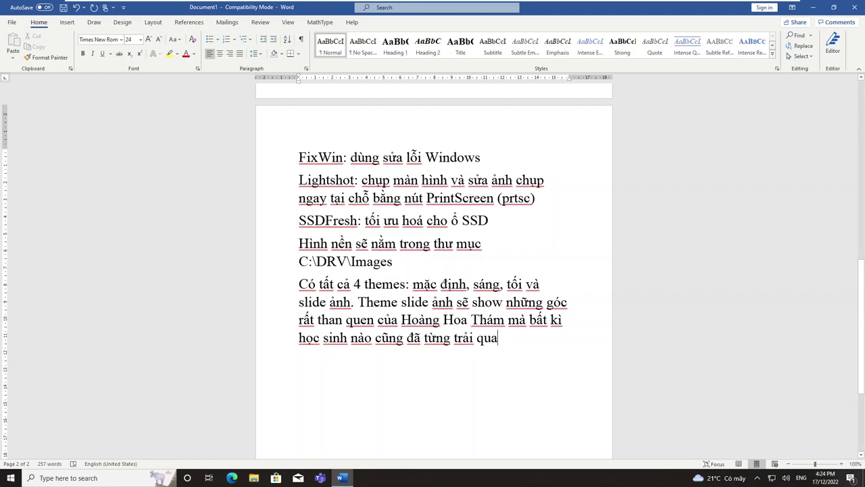
Correct "than" to "thân" in the slide theme sentence and place the cursor at the paragraph's end.
left_click(334, 319)
type("a")
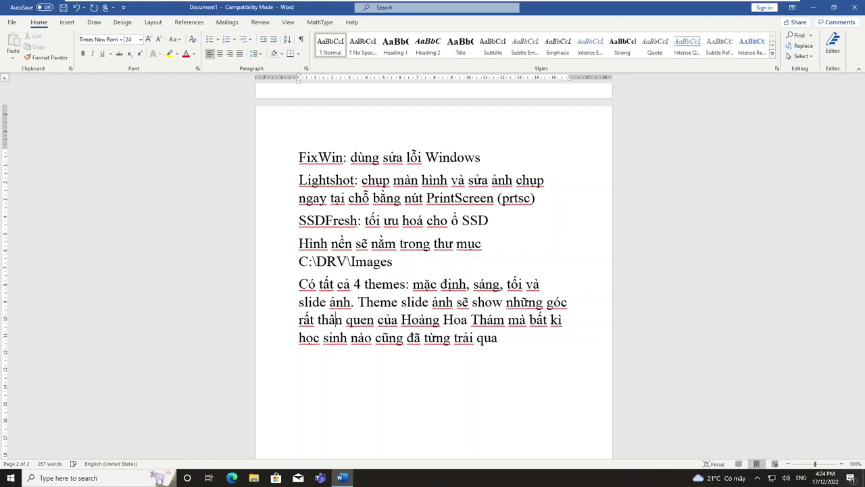
left_click(498, 337)
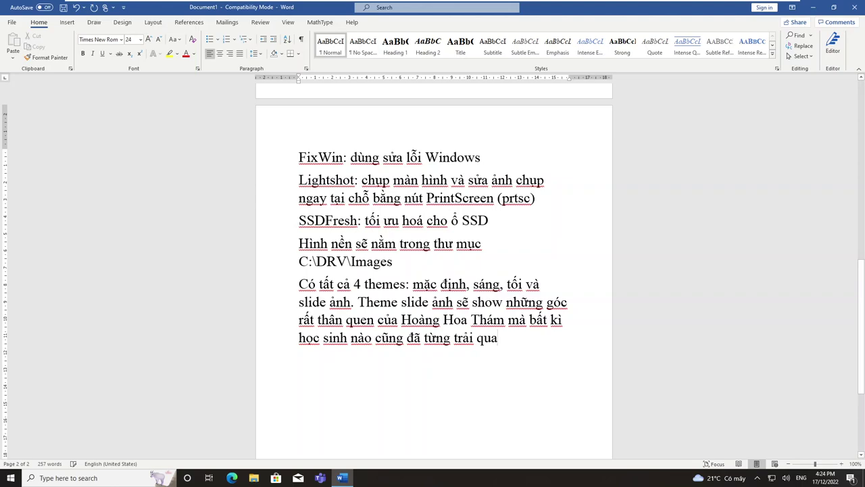
Check the picture change interval in the desktop background settings and close them.
left_click(343, 478)
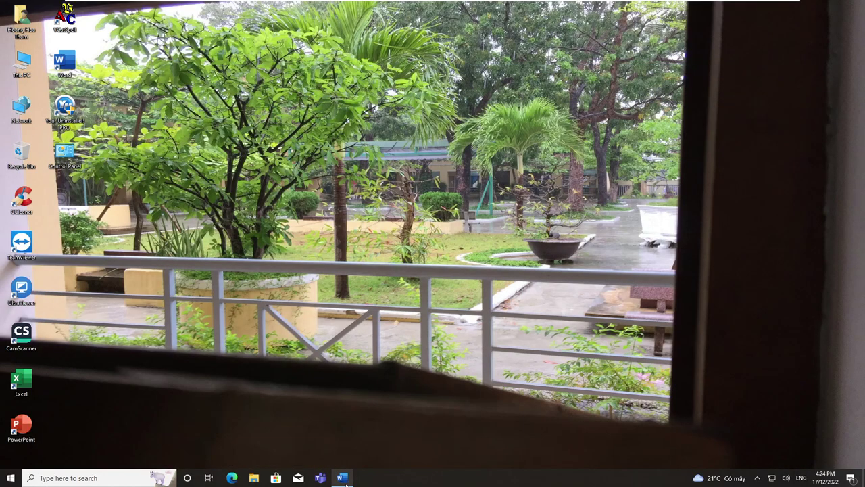
right_click(308, 239)
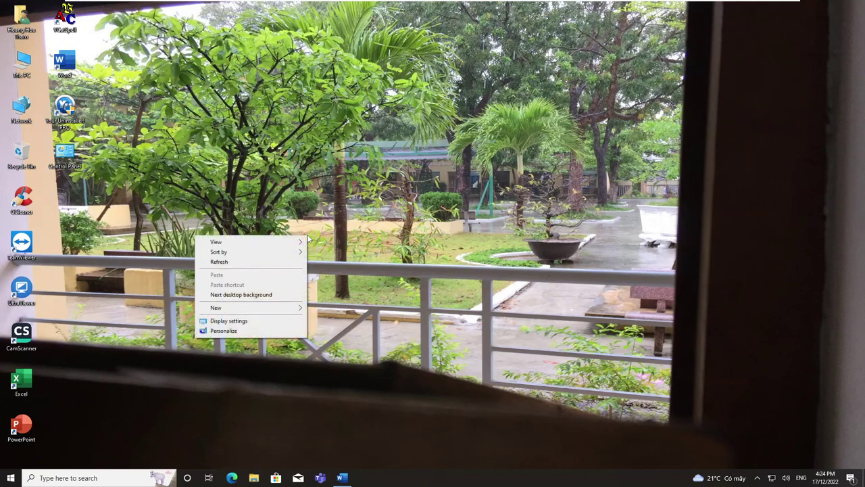
left_click(267, 322)
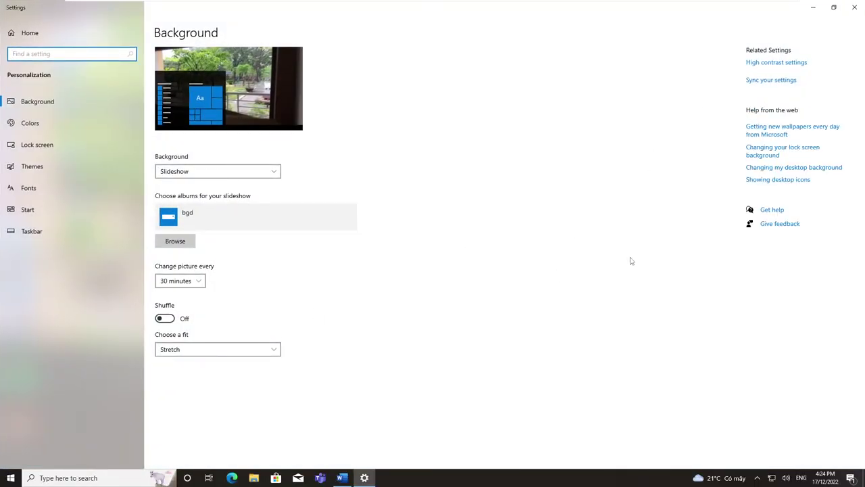
left_click(854, 7)
Return to Word and write "Lưu ý: mình set sau 30 phút sẽ change hình mới" in a new paragraph.
left_click(342, 478)
type("Lưu y")
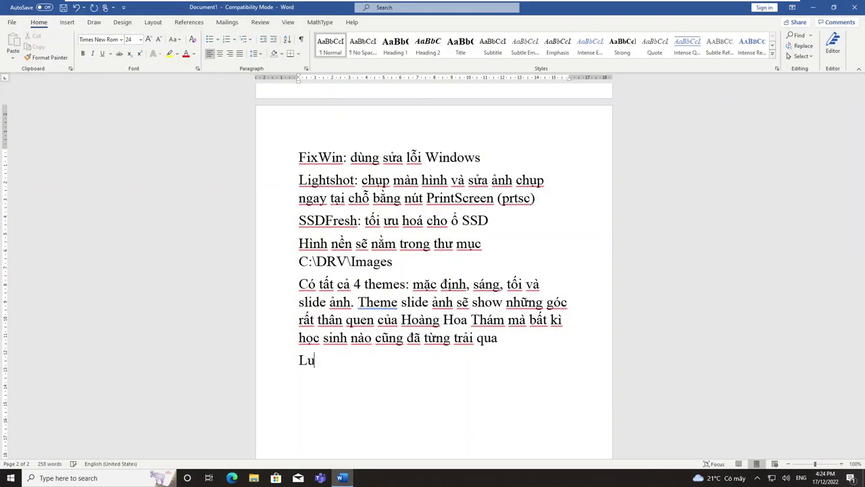
type(": mình set s")
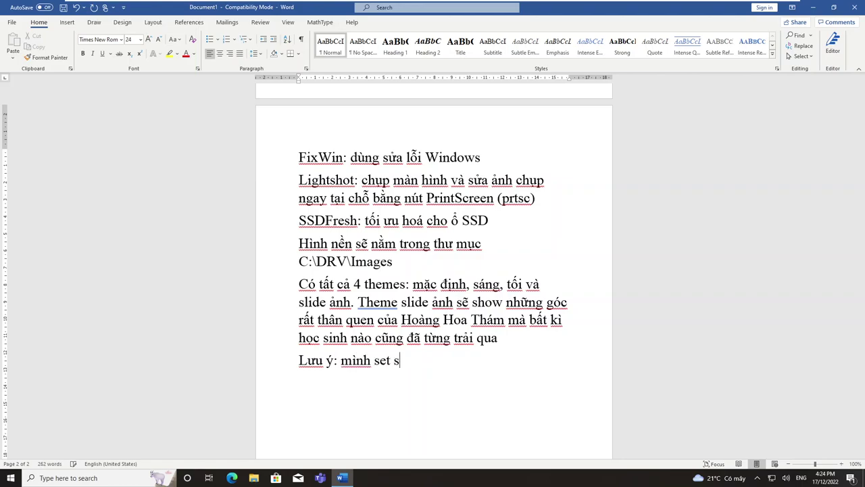
type("au 30 phút sẽ chan")
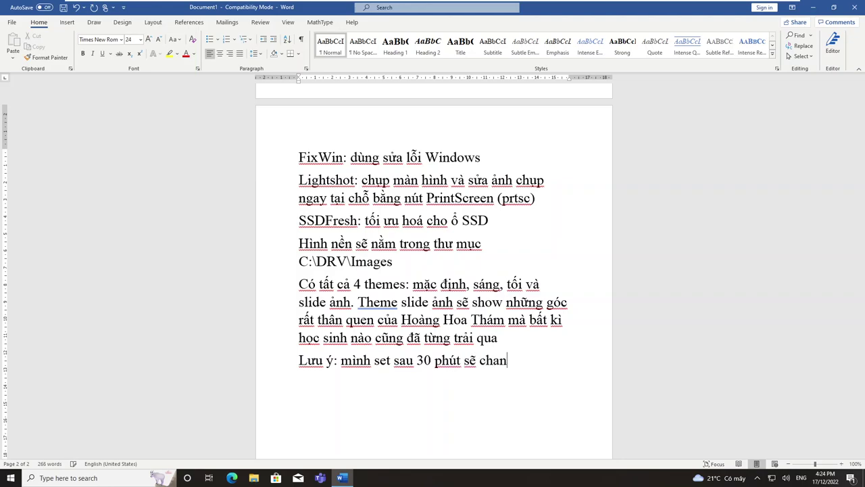
type("ge hình mới ")
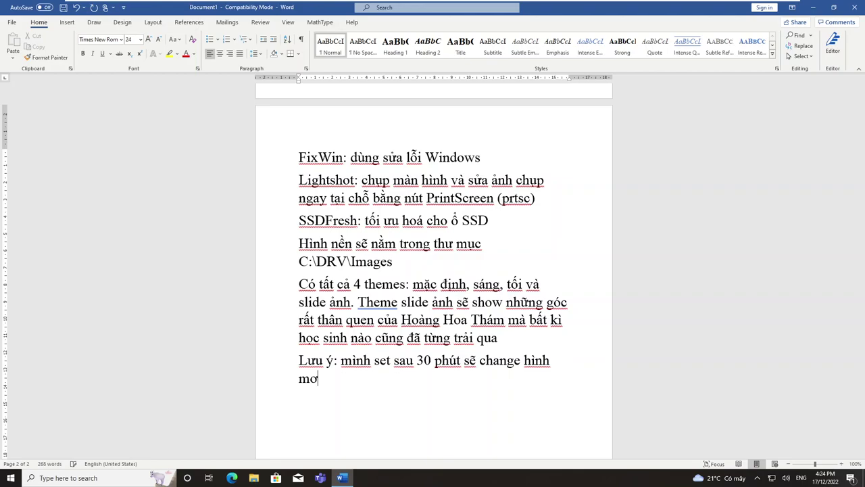
Complete the note with "nhằm tránh tình trạng lag máy trên các máy đời cũ".
type("nhằm trảnh tình t")
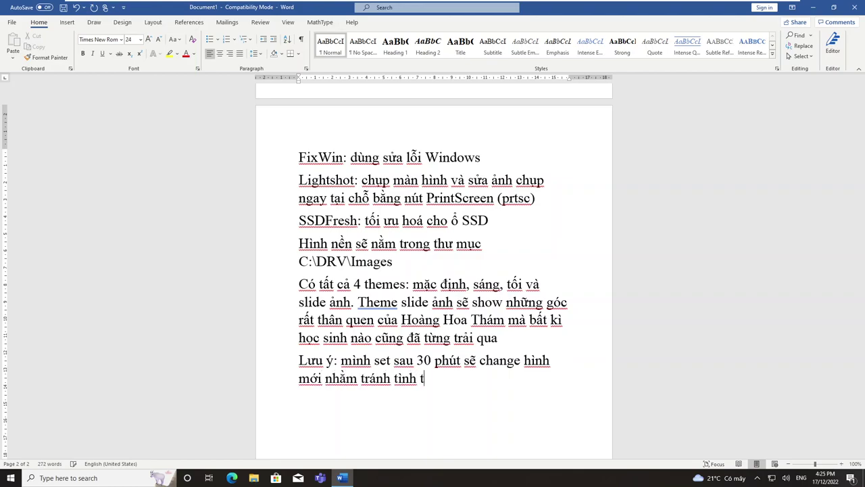
key("BackSpace")
type("rạng")
type(" lag máy trên ")
type("các máy ")
type("đời cũ")
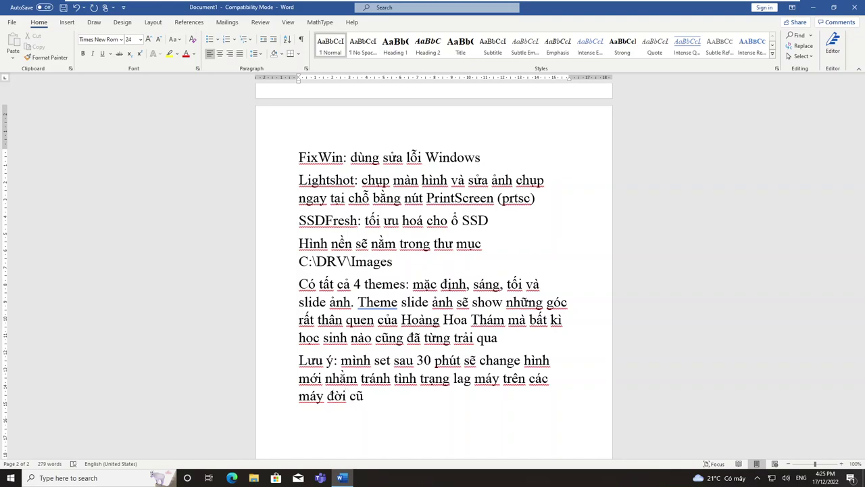
Set the desktop background slideshow to change picture every 1 minute and minimize the settings.
left_click(342, 477)
right_click(345, 240)
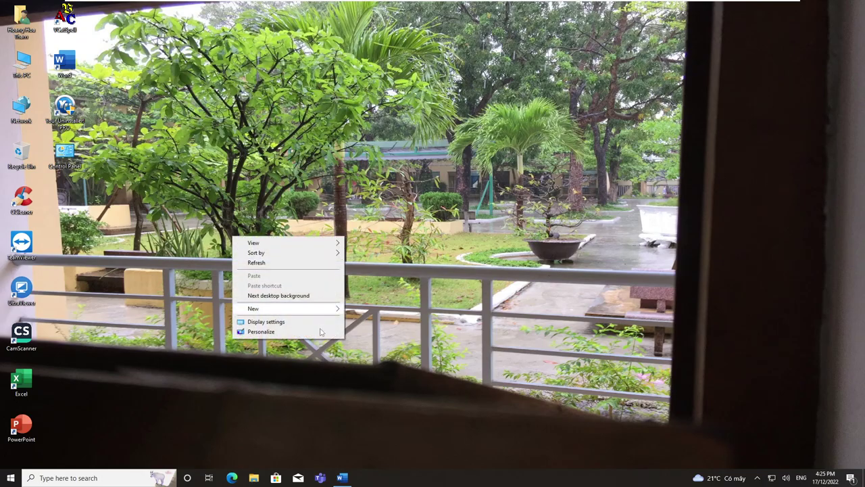
left_click(284, 331)
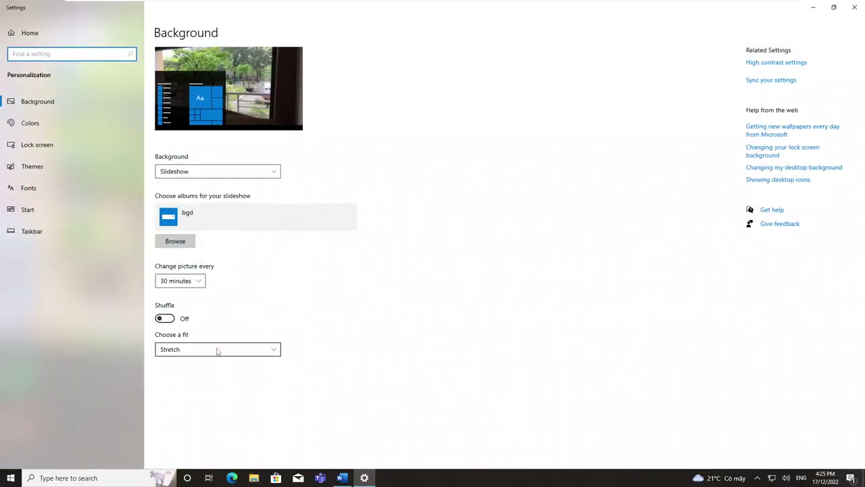
left_click(194, 283)
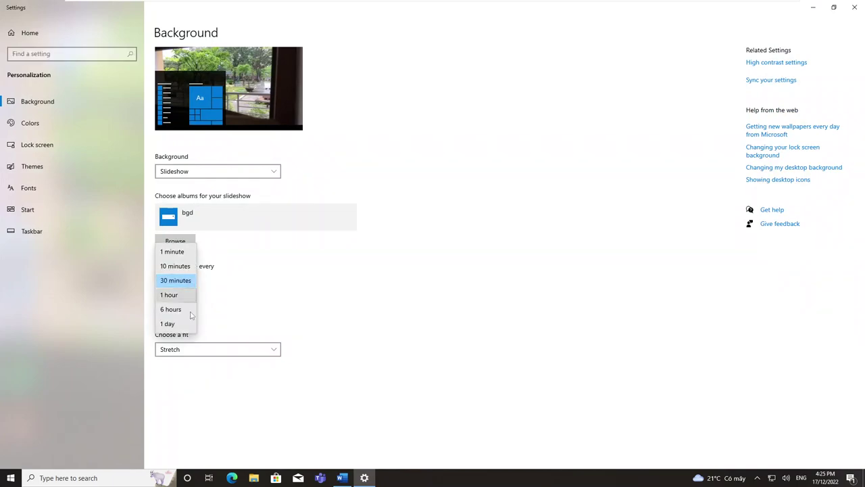
left_click(176, 253)
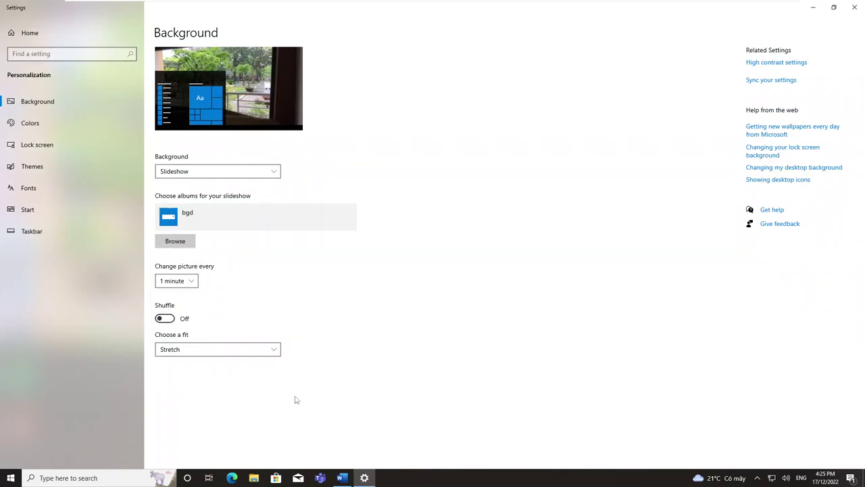
left_click(364, 478)
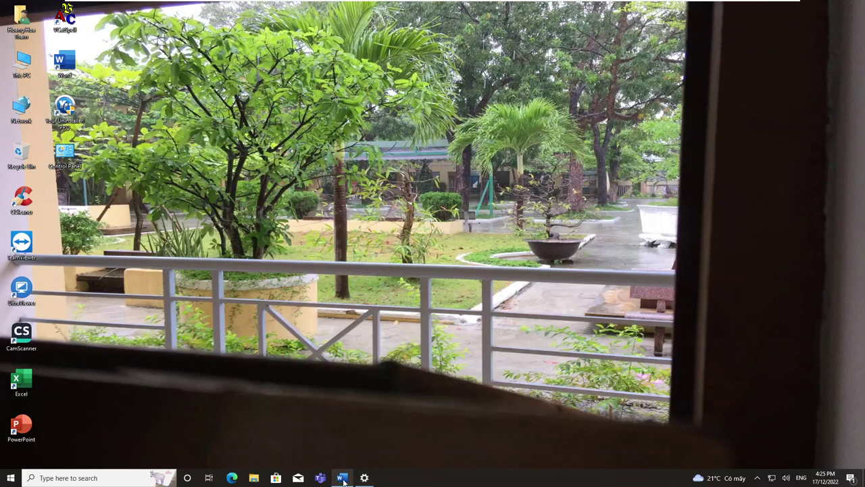
Return to Word and start a new paragraph with "Office mình đã them thanh Ruler và format".
left_click(342, 478)
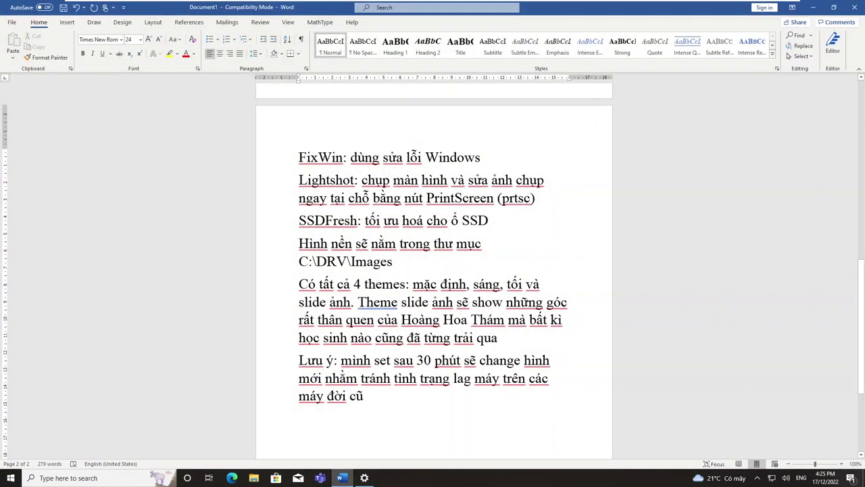
key("Return")
type("O")
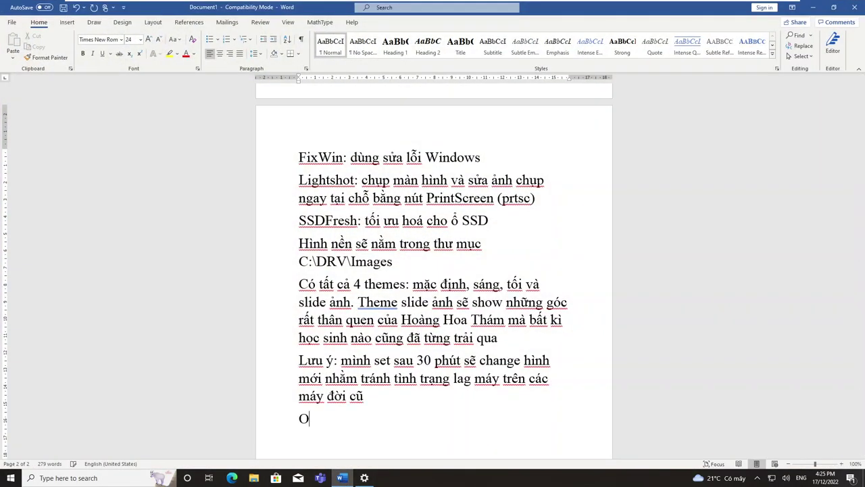
type("ffice mìn")
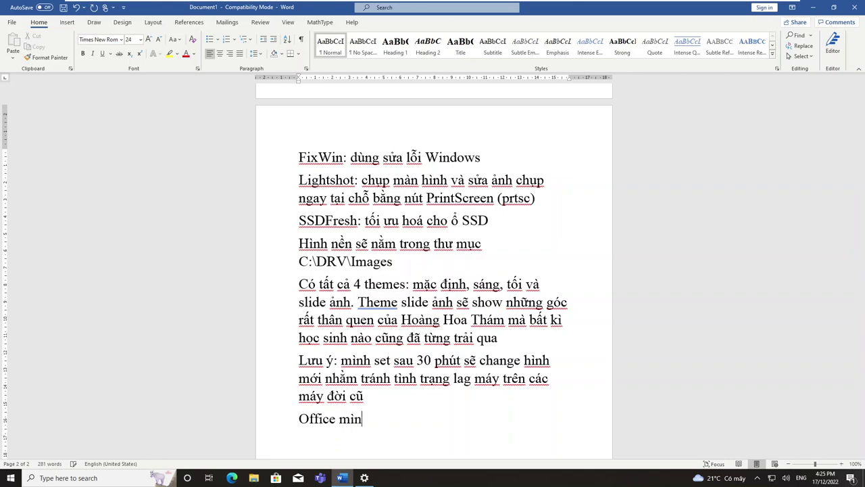
type("h đã them tha")
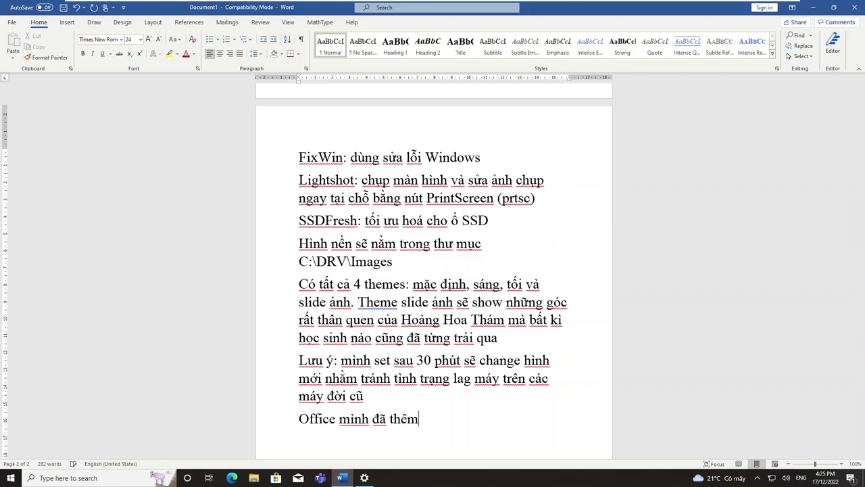
type("nh Rul")
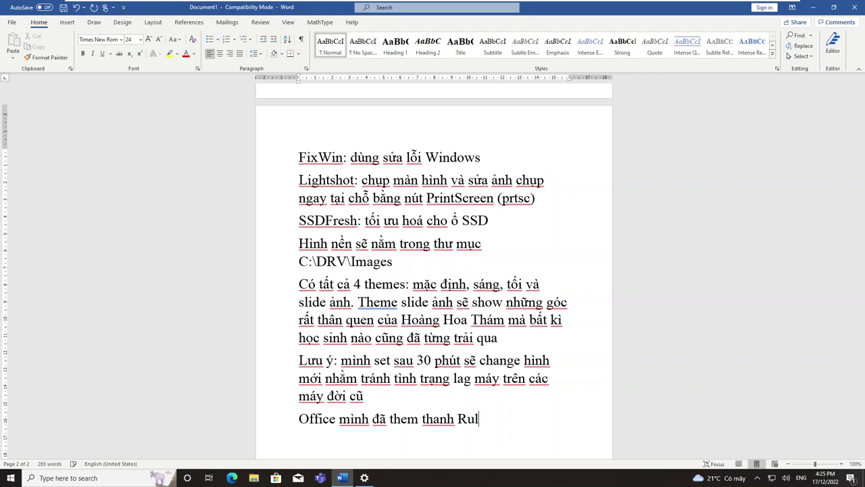
type("er và format ")
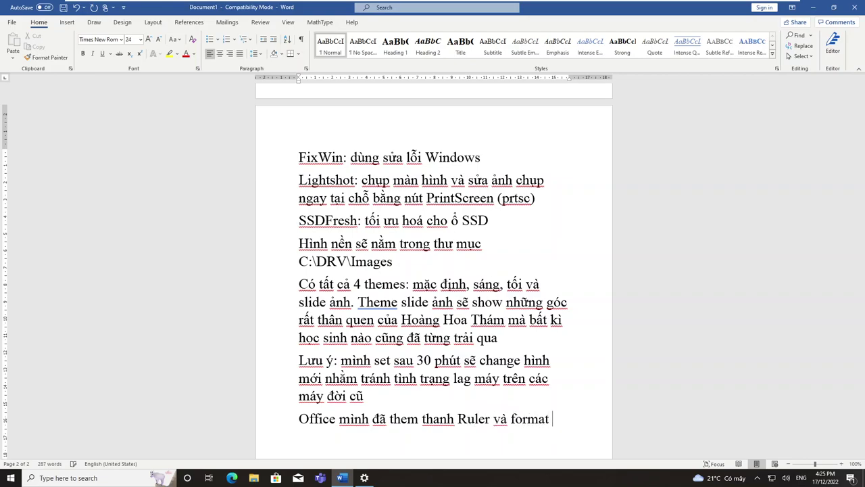
Finish the Office sentence with "font chữ, kiểu chữ theo dạng chuẩn nên các Thầy cô và các em cứ yên tâm mà soạn tài liệu nha".
type("font chữ, kiểu chữ theo dạng chuẩn nên các Thầy cô")
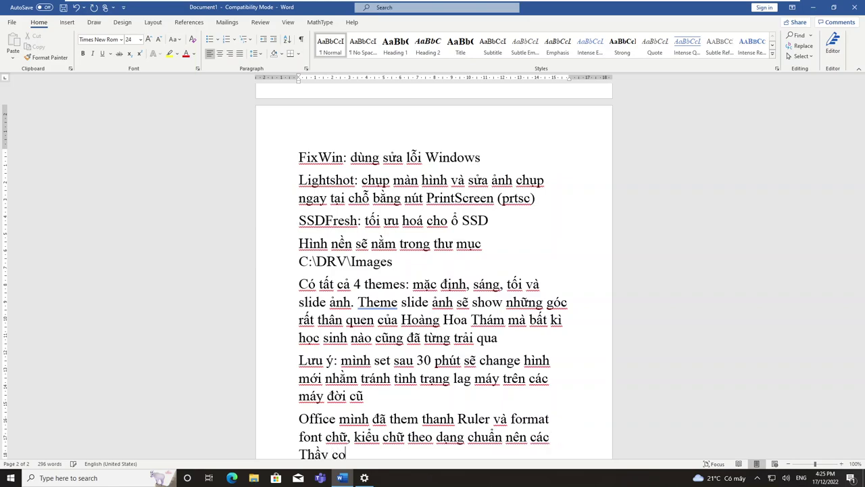
type(" và các em ch")
key("BackSpace")
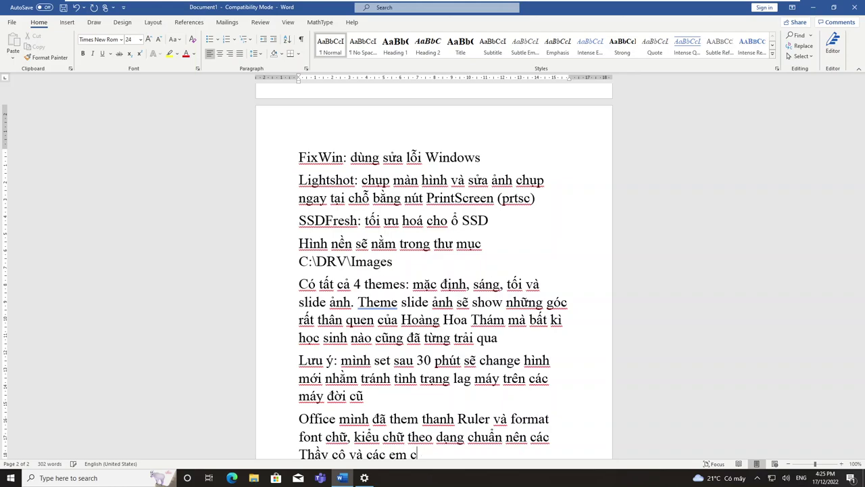
type("ứ vên tâm mà")
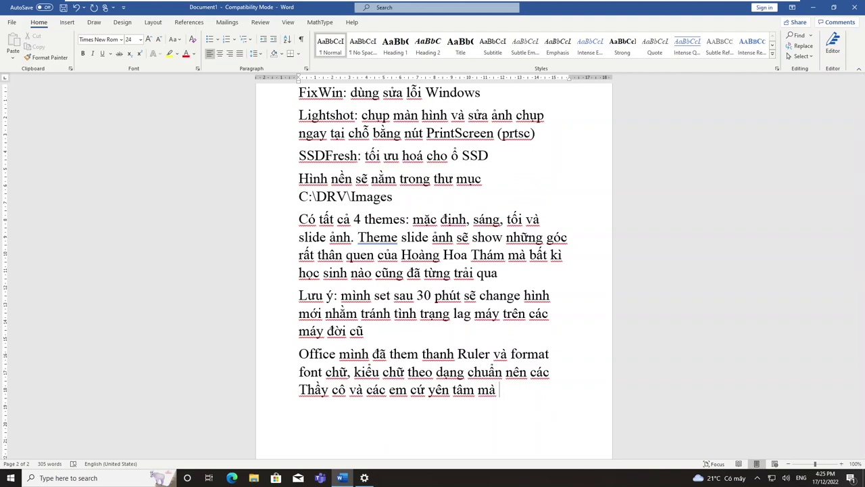
type(" soạn tài lie")
type("u nha")
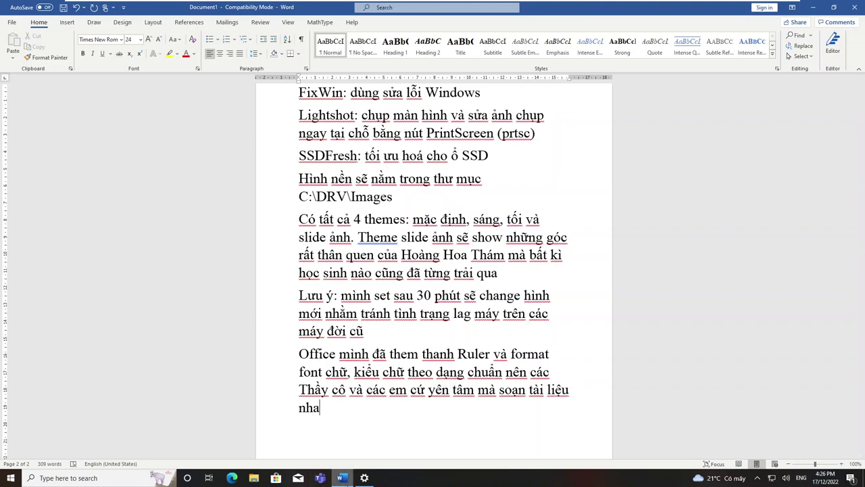
Show the desktop to check the slideshow picture and the program shortcuts.
key("super+d")
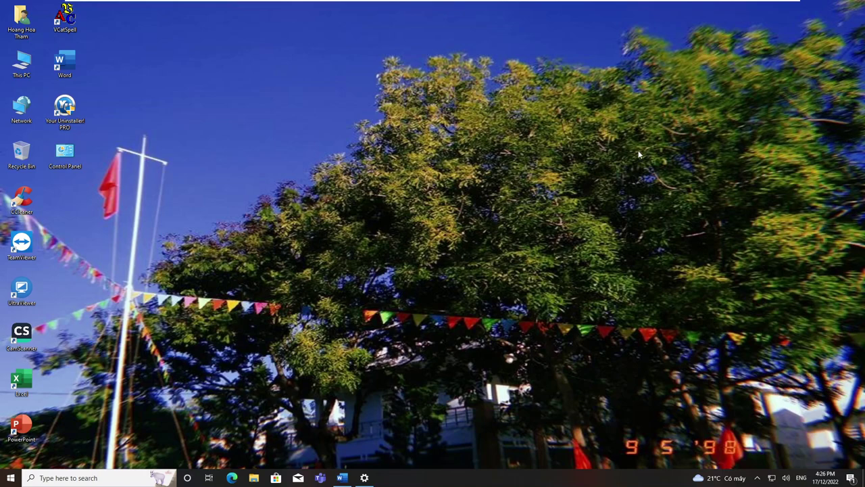
left_click(342, 478)
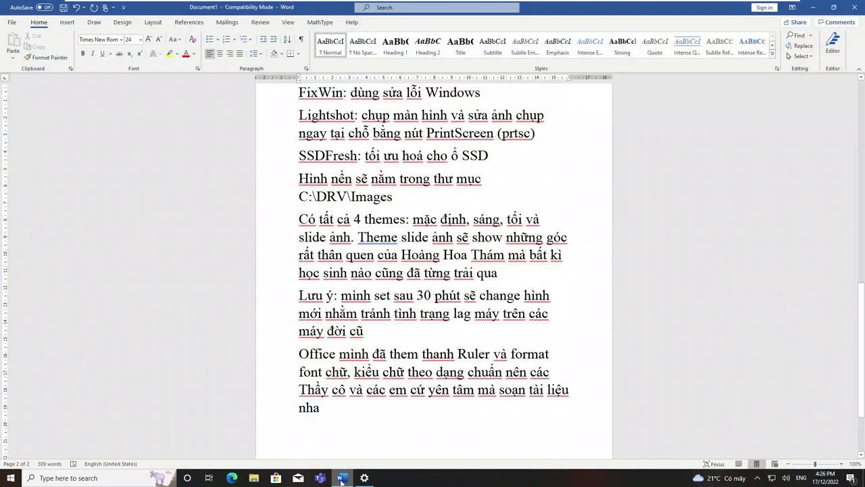
left_click(342, 478)
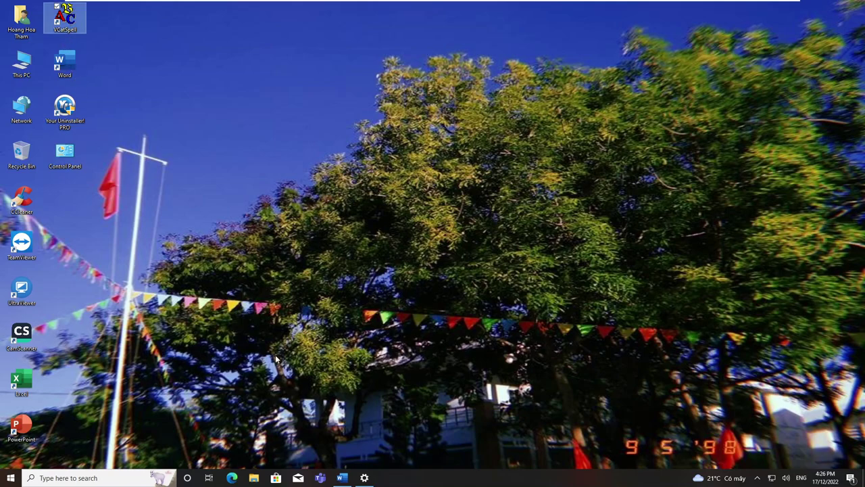
Return to Word and write "Word đã dc tích hợp VCatSpell" in a new paragraph.
left_click(342, 478)
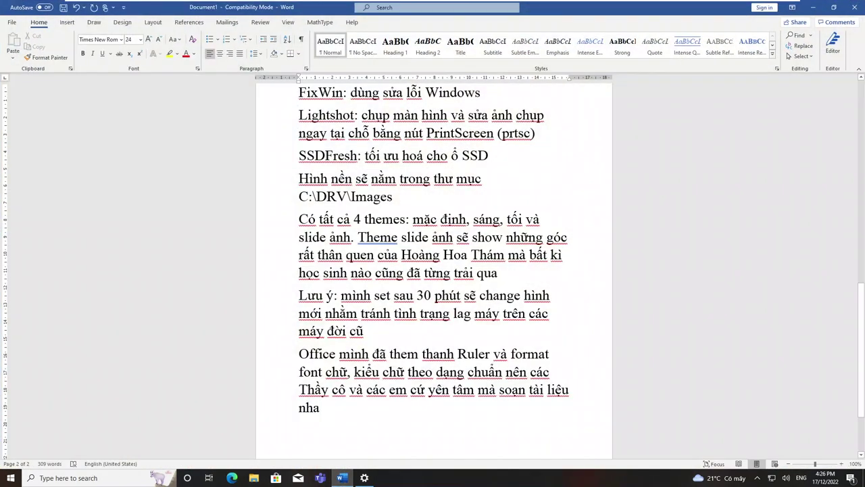
type("Wo")
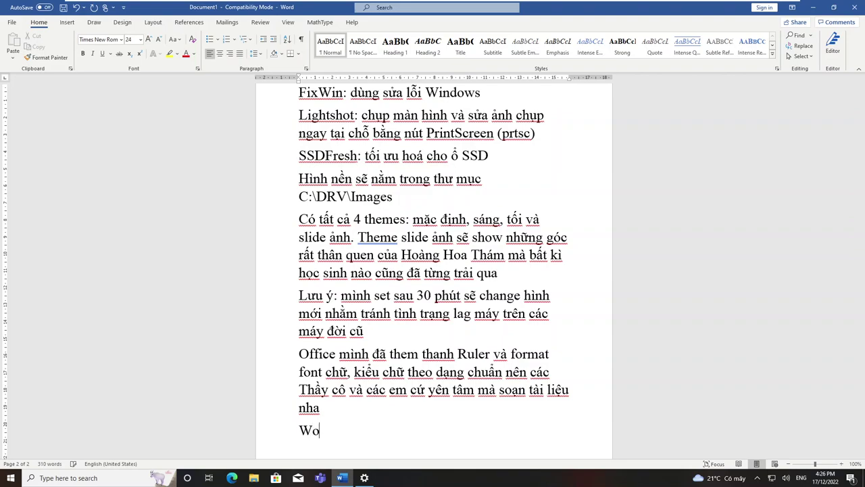
type("rd đa dc tích ho")
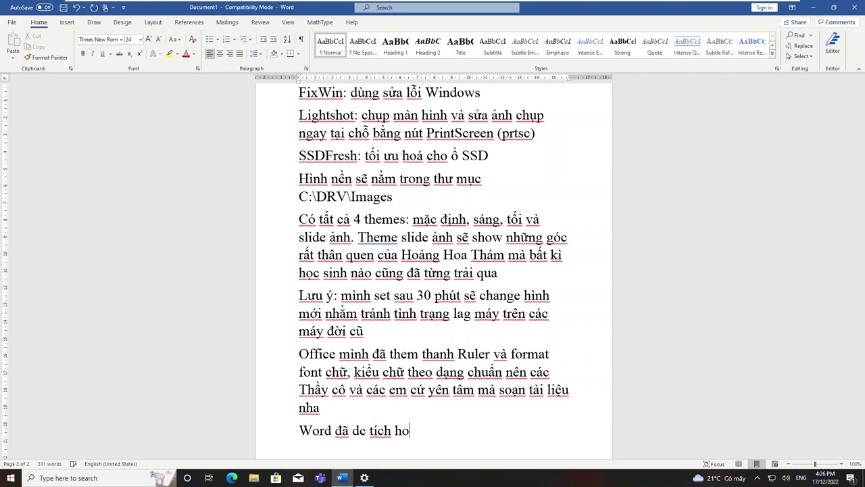
type("p VCat Spell")
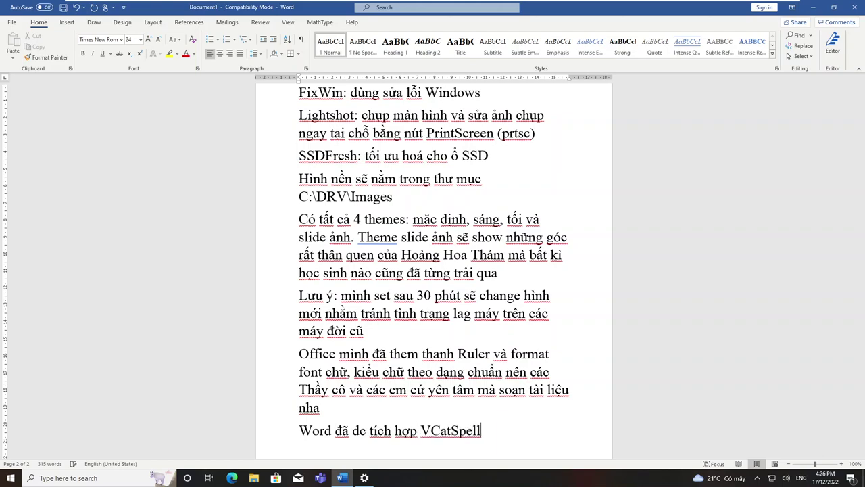
Complete the VCatSpell line with ": công cụ soát lỗi chính tả tiếng Việt" and start a new paragraph.
type(": công cụ đ")
key("BackSpace")
type("soat lỗi chính ta")
type(" tiếng CVi")
key("BackSpace")
key("BackSpace")
type("Vi")
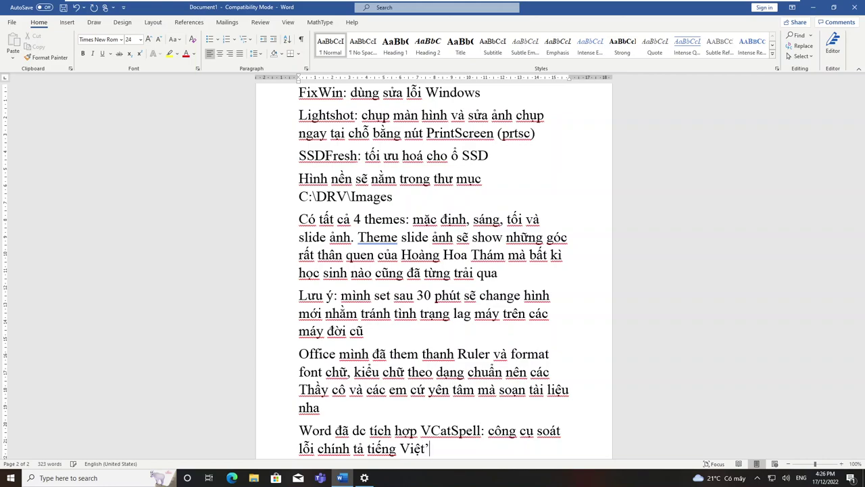
type("ệt")
key("Return")
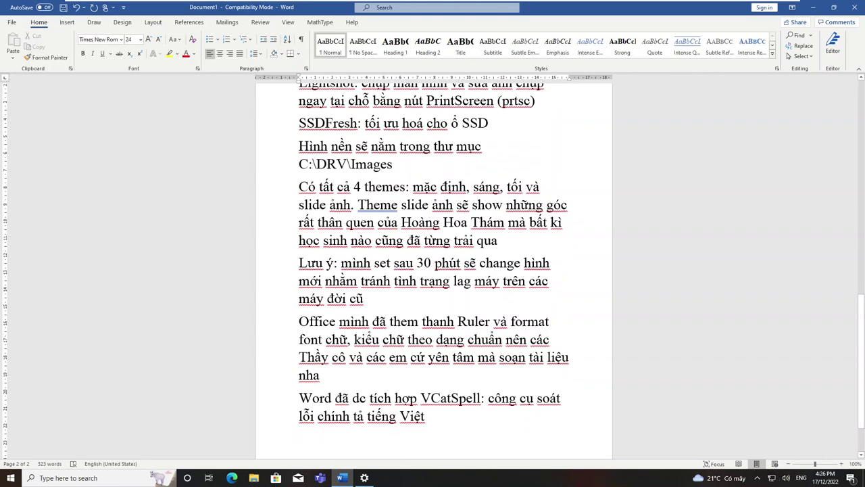
Show the desktop and close the Background settings window.
left_click(347, 479)
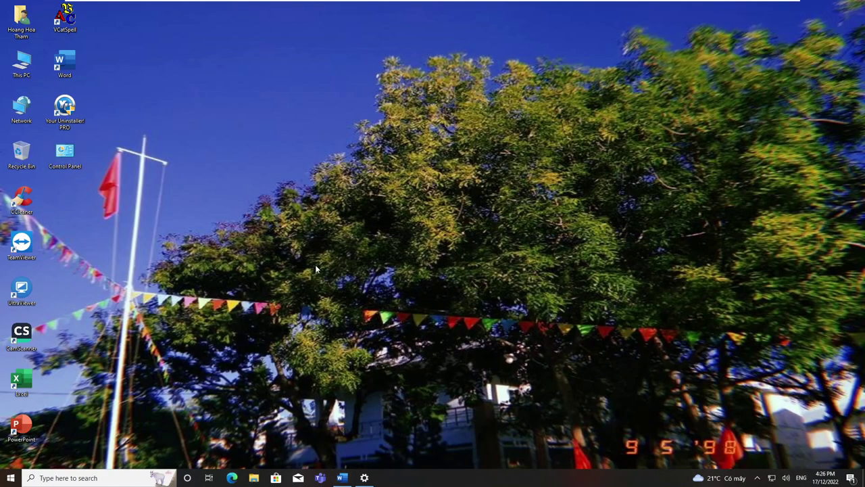
left_click(363, 478)
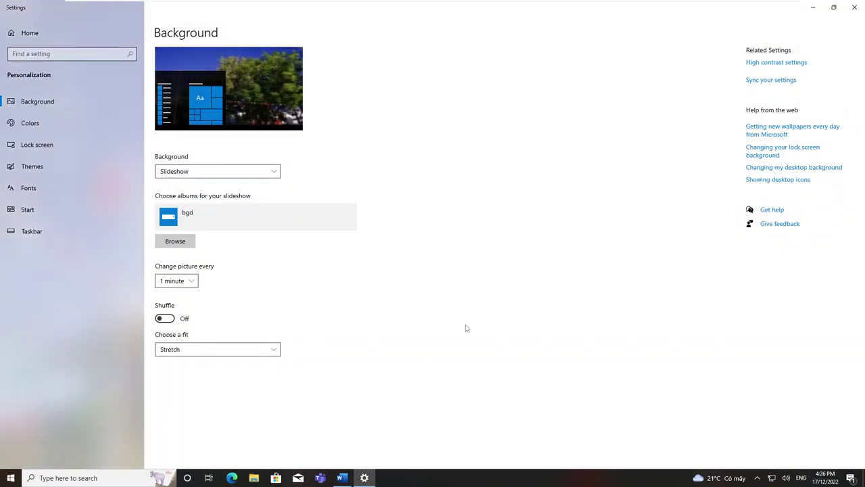
left_click(854, 6)
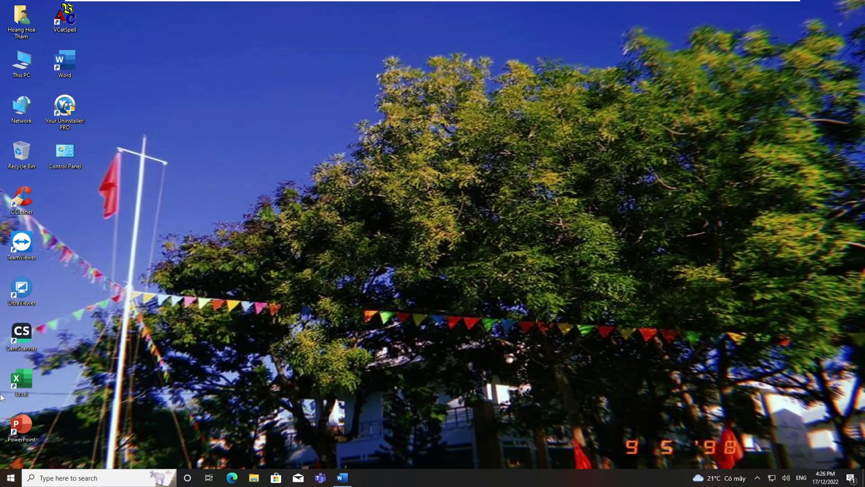
Check which Windows display languages are available in the Language settings, then close Settings without changing the language.
left_click(11, 480)
left_click(11, 451)
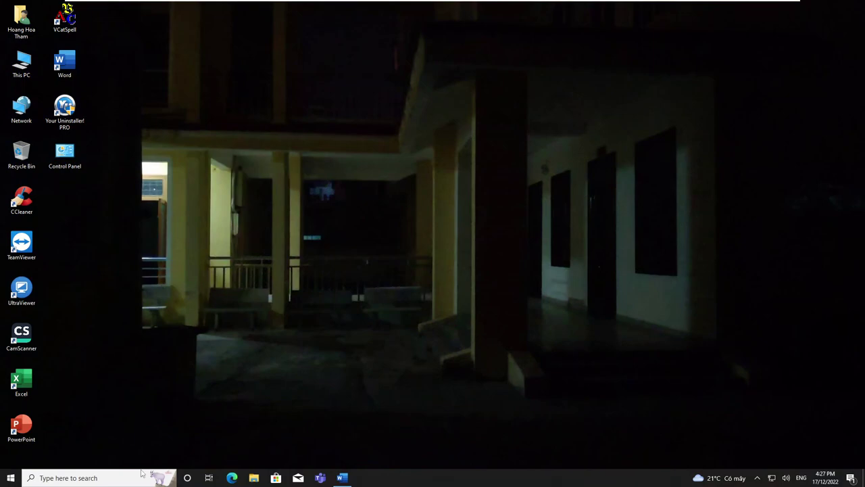
left_click(10, 478)
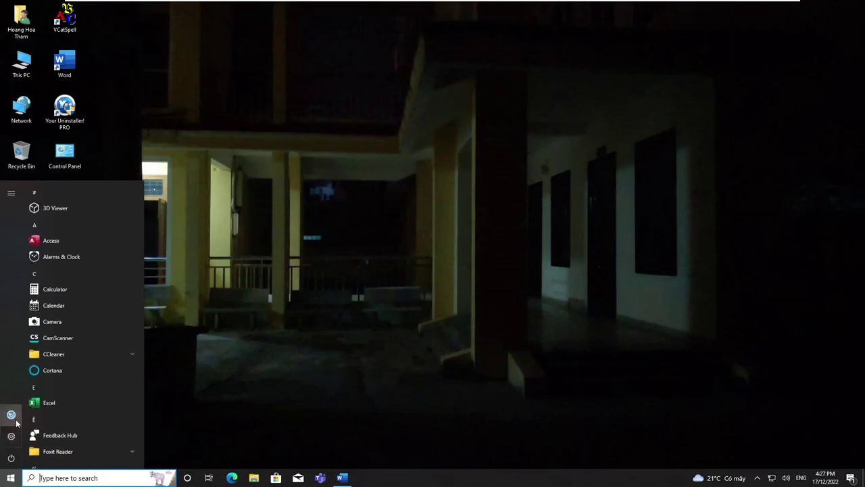
left_click(12, 436)
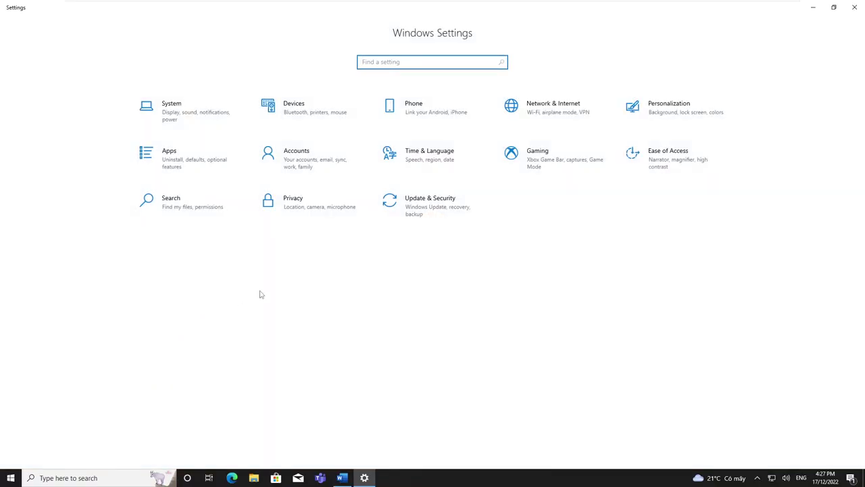
left_click(428, 172)
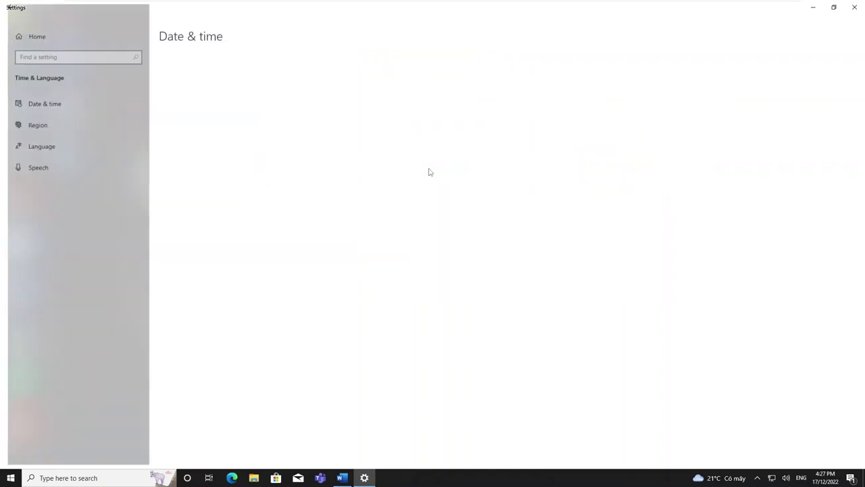
left_click(123, 146)
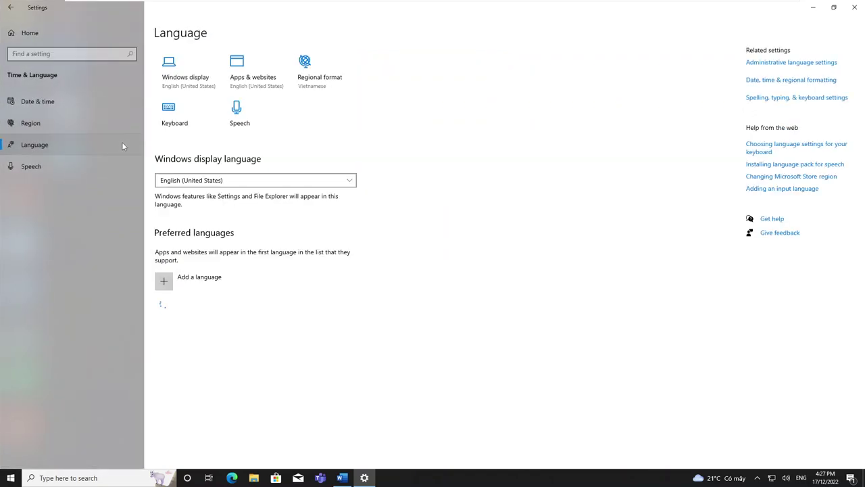
left_click(251, 181)
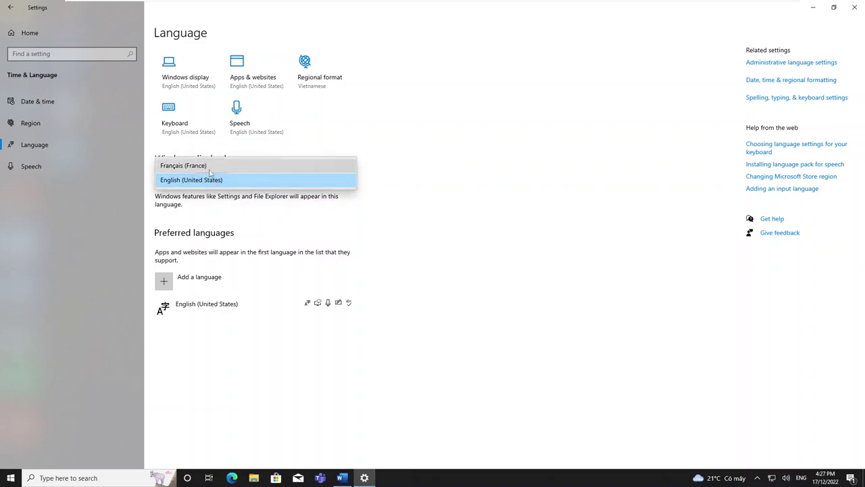
left_click(426, 274)
left_click(854, 7)
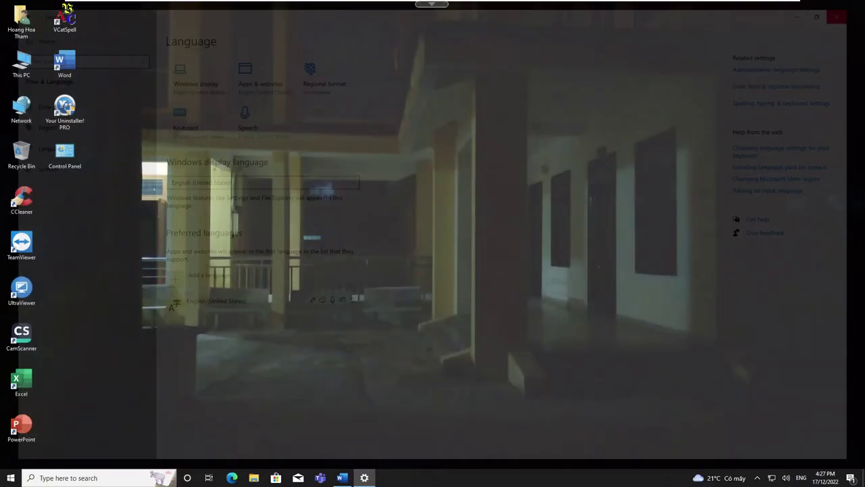
Return to Word and start the new paragraph with "Do Hoàng Hoa Thám đa phần học song ngữ: Anh-Pháp, Anh-Nhật".
left_click(343, 477)
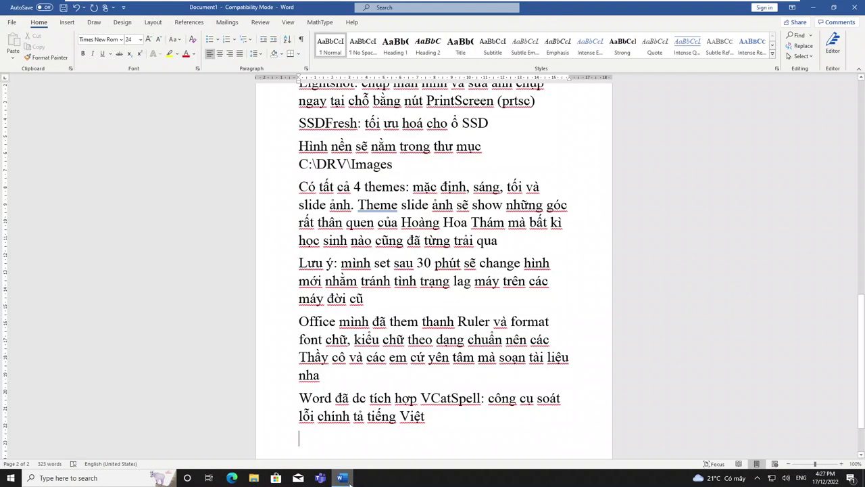
type("Do ")
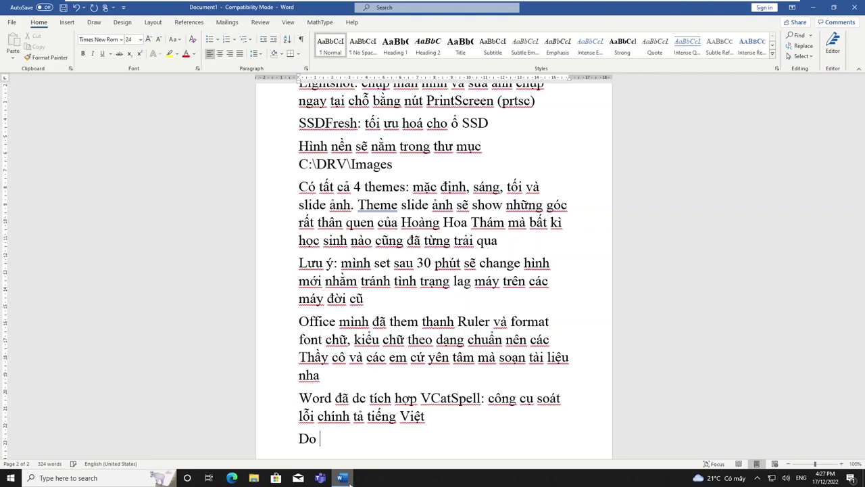
type("Hoàng Hoa Thám đa phần học")
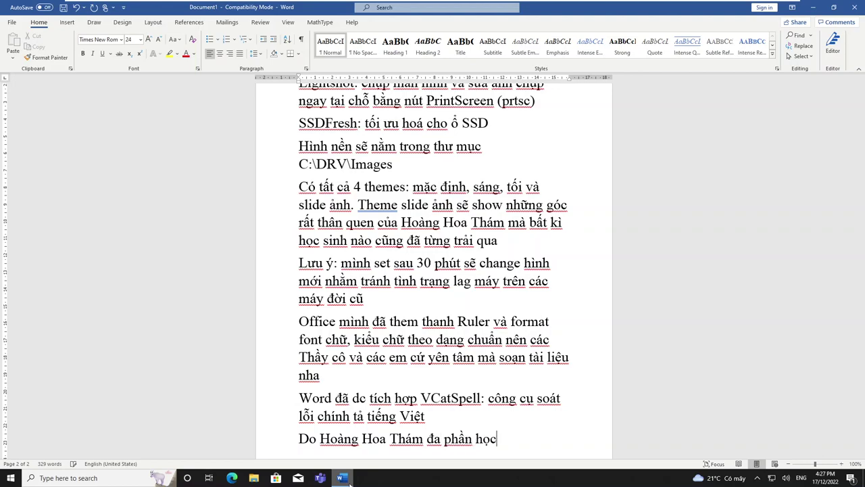
type(" song ngu: Anh-Ơ")
key("BackSpace")
type("Pháp, Anh-Nhân")
key("BackSpace")
type("t nê")
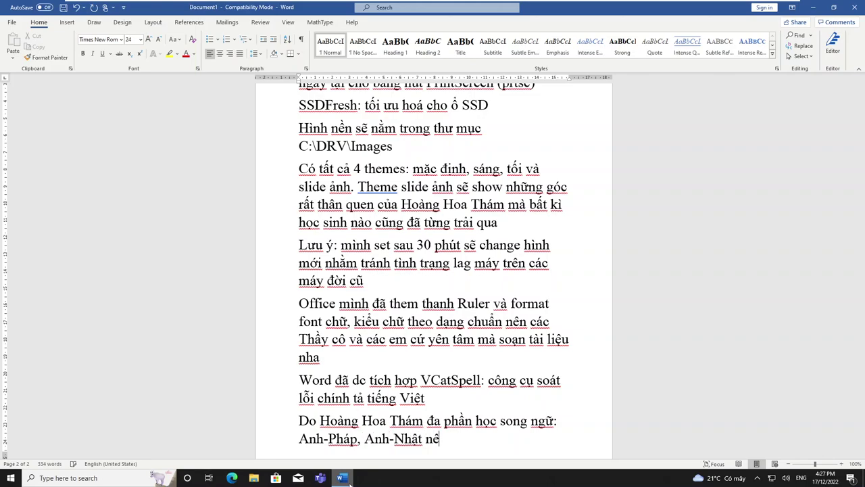
Continue the sentence with "nên trong Windows này có sẵn tiếng Pháp" and add an empty pair of parentheses.
type("n trong Windows")
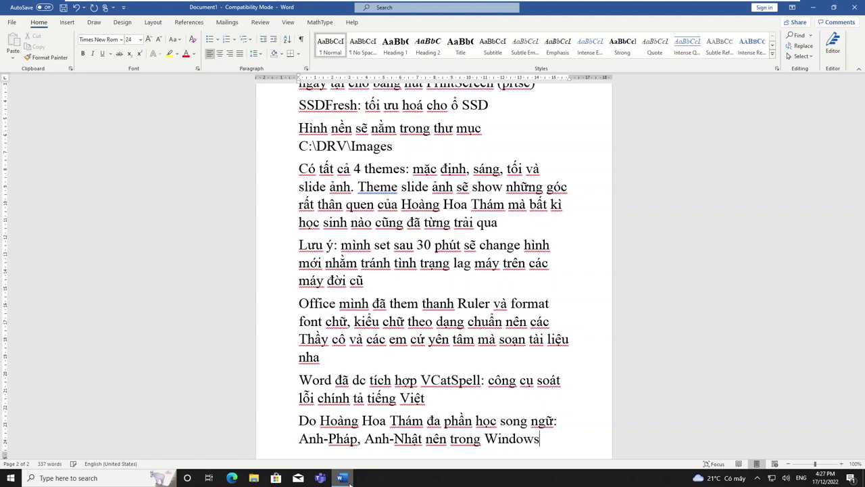
type(" này có sẵn t")
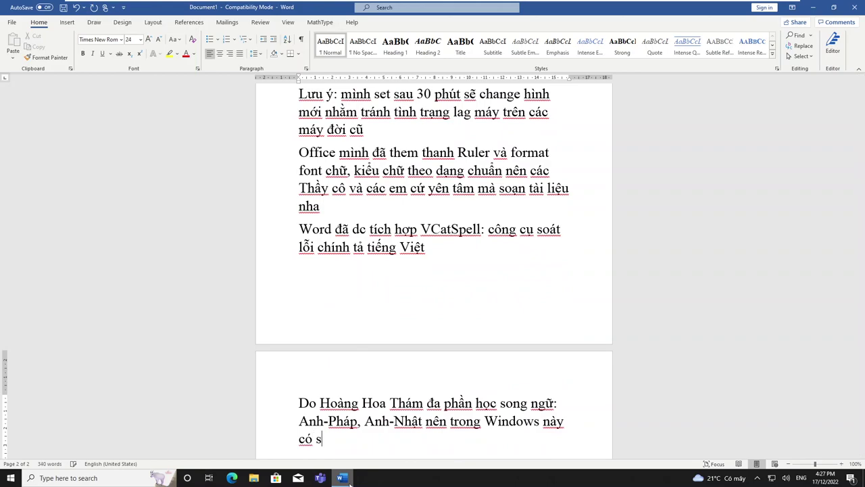
type("e")
key("BackSpace")
type("iếng Pháp (t)")
key("Left")
type("t")
key("BackSpace")
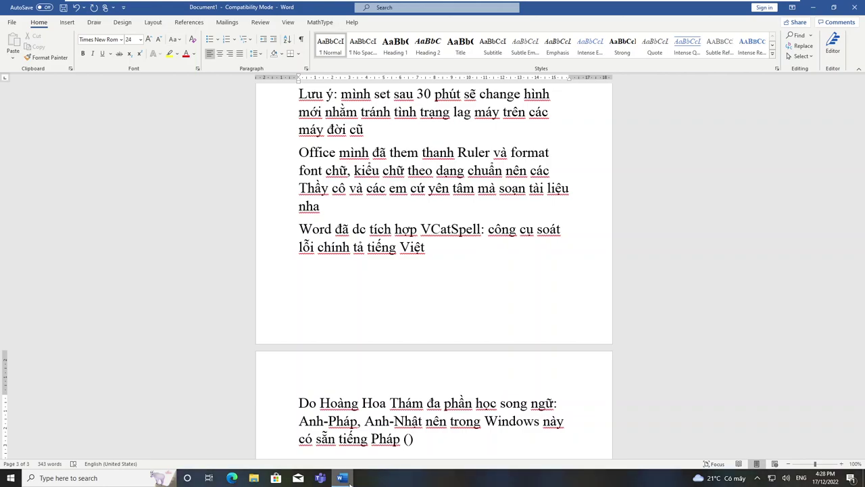
Write "tiếng Nhật các bạn có thể add dc nha" inside the parentheses.
type("tiếng Nhậ")
type("t các b")
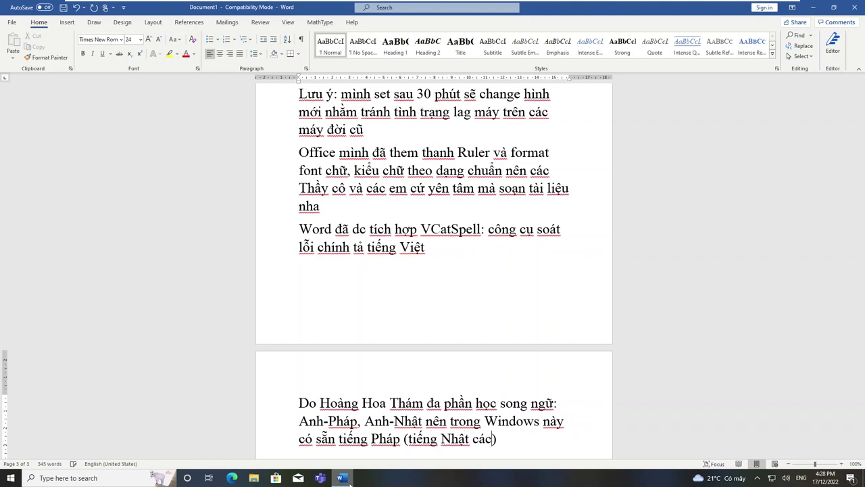
type("ạn có thể a")
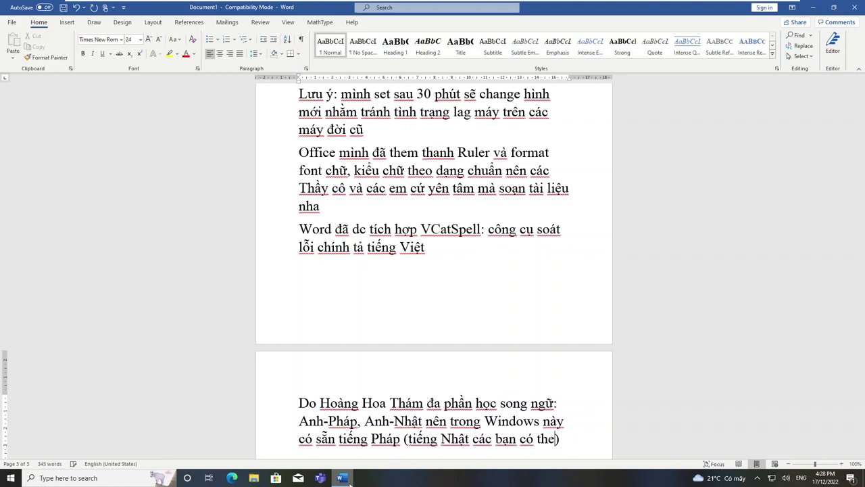
type("dd dc nha")
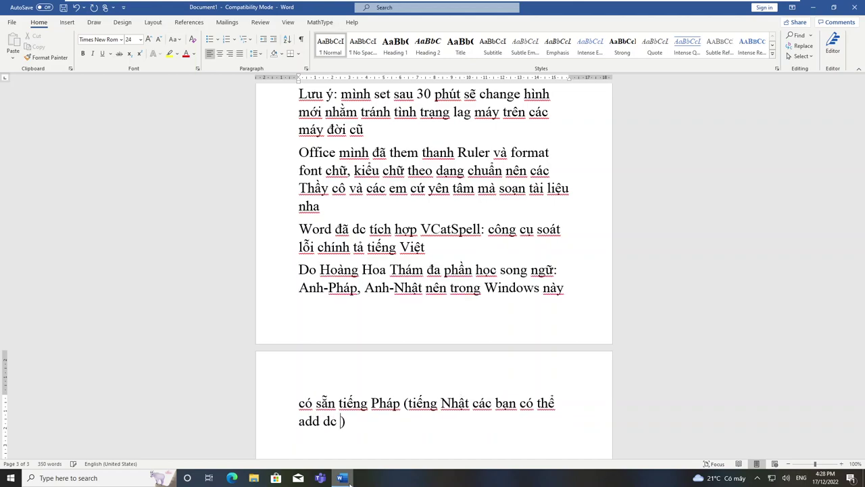
Open the dialog for adding a preferred language in the Windows Language settings.
left_click(8, 475)
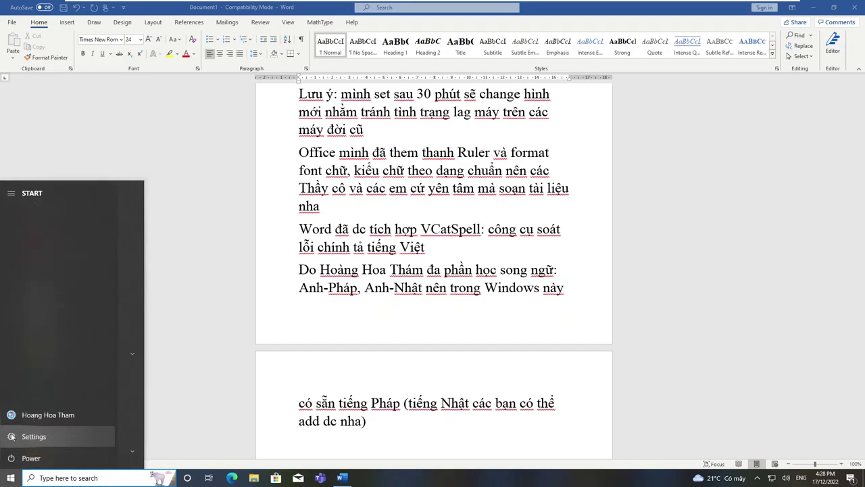
left_click(11, 437)
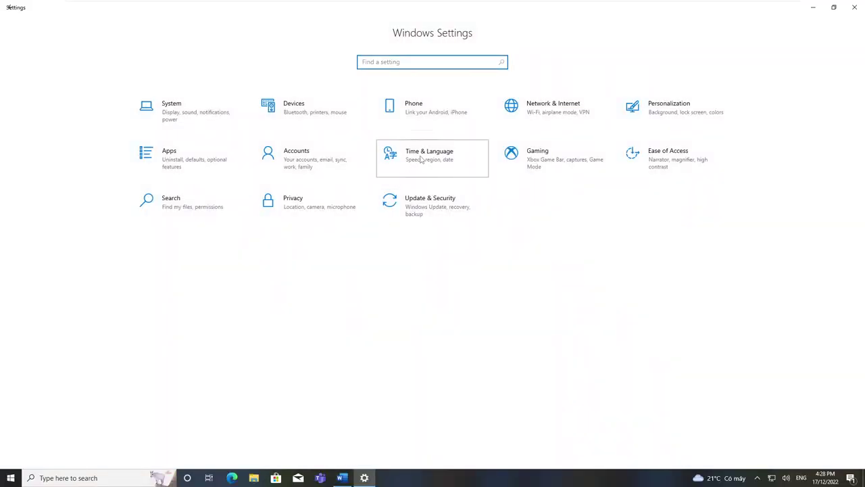
left_click(421, 158)
left_click(43, 142)
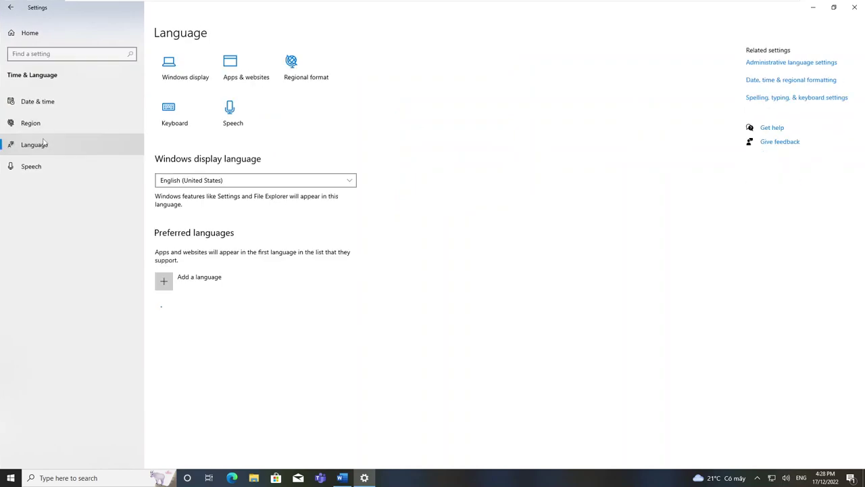
left_click(195, 288)
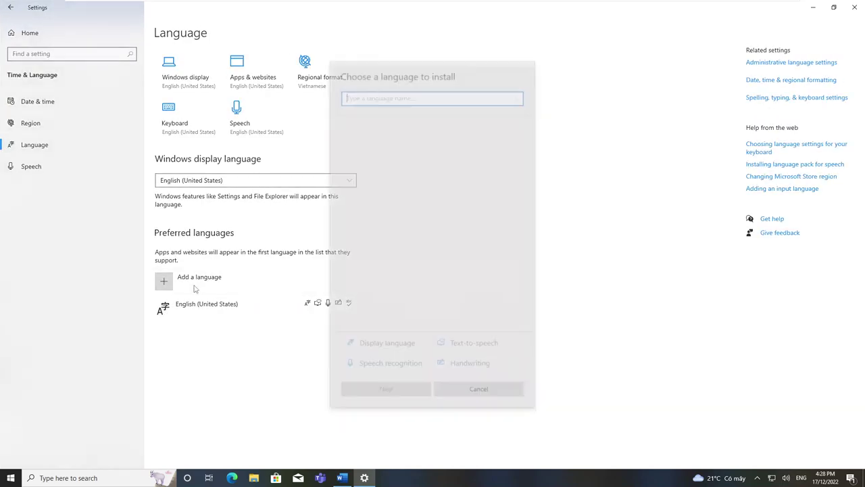
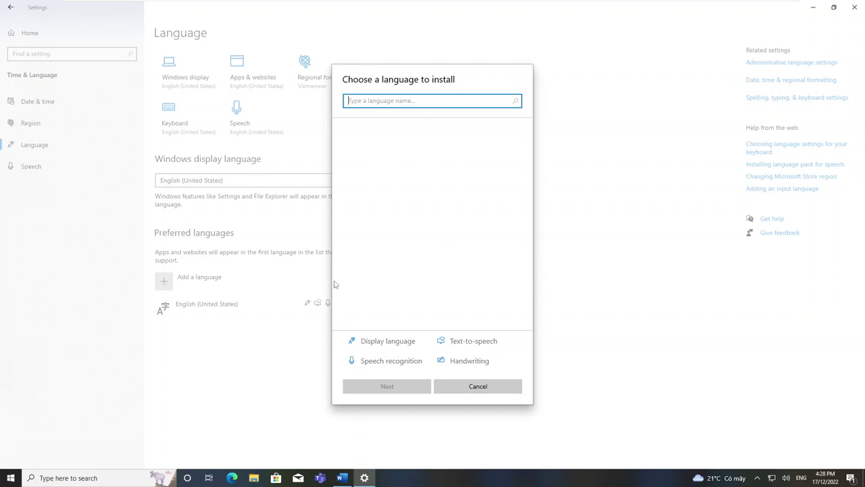
Return to Word and extend the text in the parentheses with ", do sợ nặng file cài".
left_click(342, 478)
type(", dc")
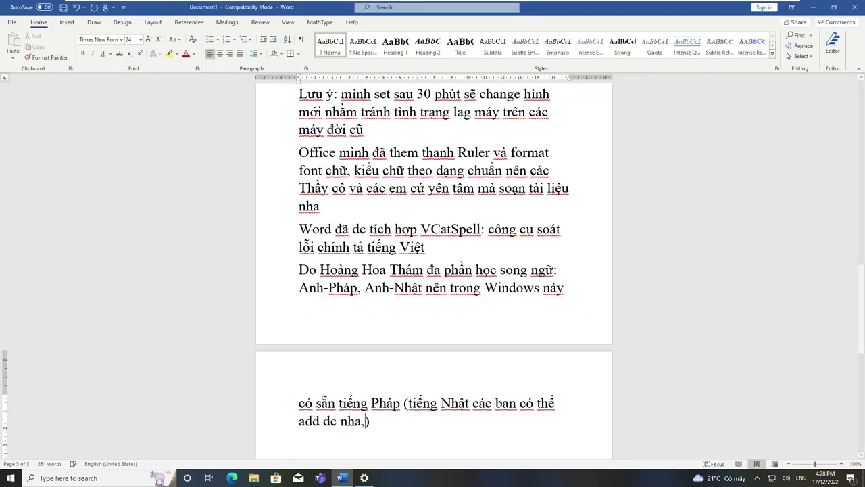
type(" mình kh")
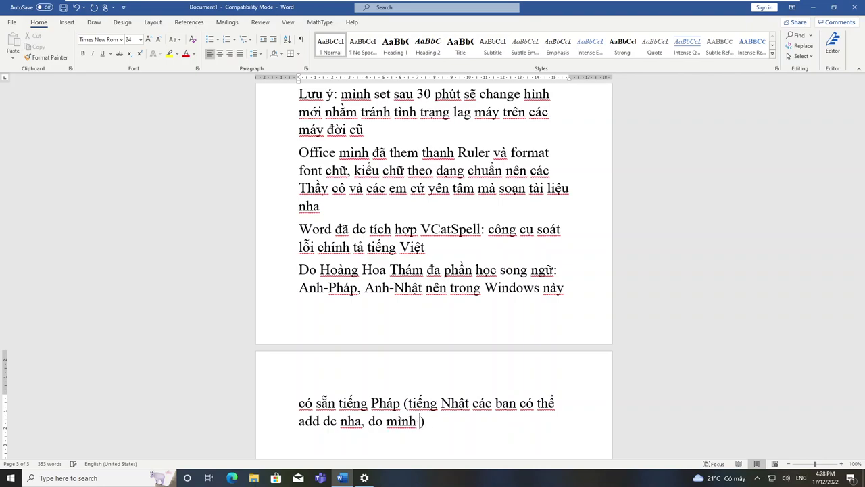
key("BackSpace")
key("BackSpace")
key("BackSpace")
key("BackSpace")
key("BackSpace")
key("BackSpace")
key("BackSpace")
type("sợ nặng ")
type("file cài ")
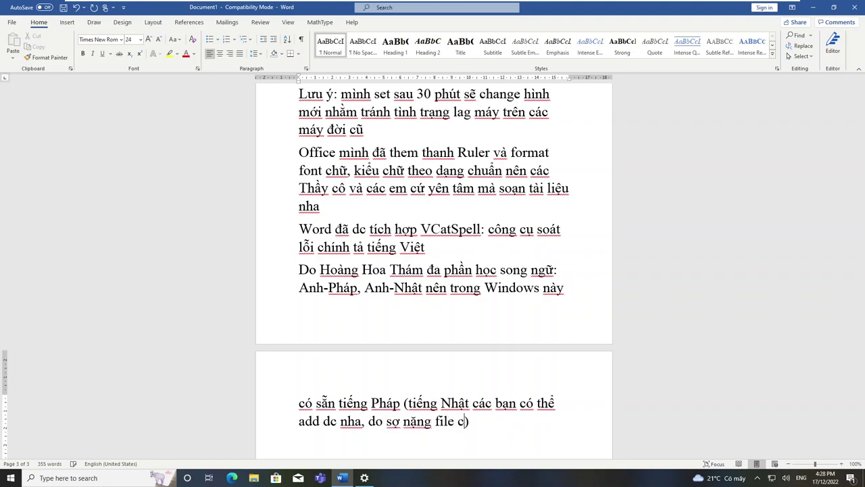
Finish the remark in the parentheses with "nên mình không add vào đấy".
type("nên mi")
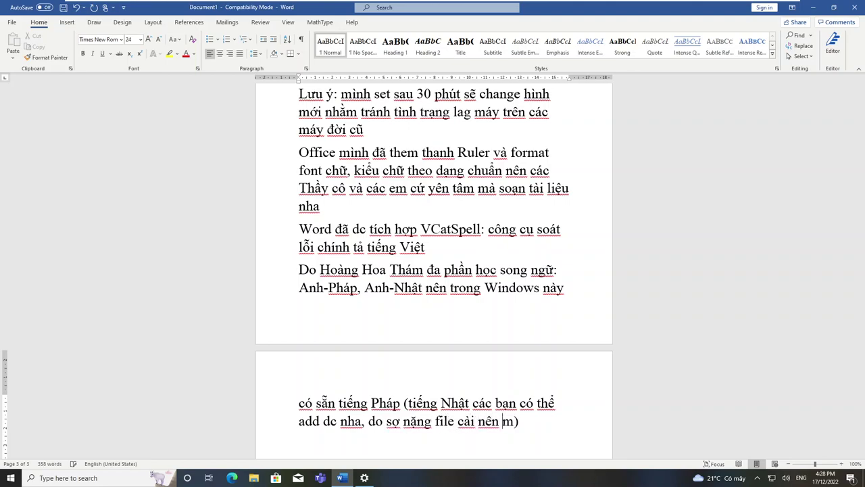
type("nh không ad")
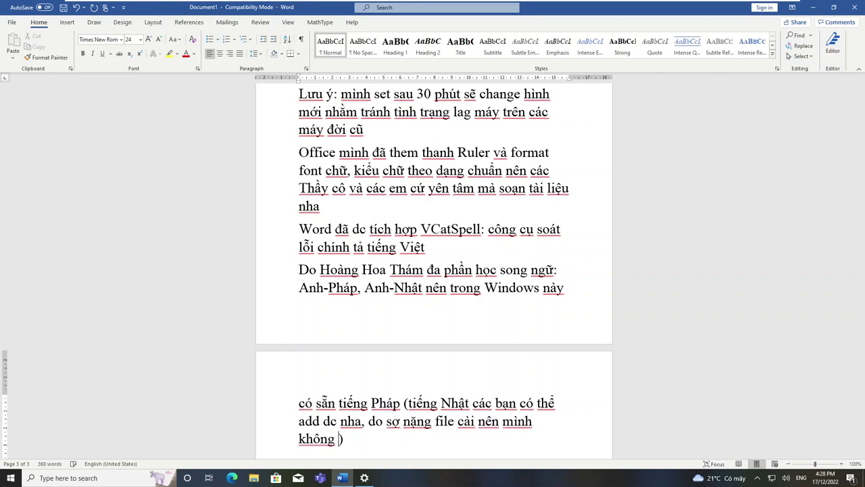
type("d vào đa")
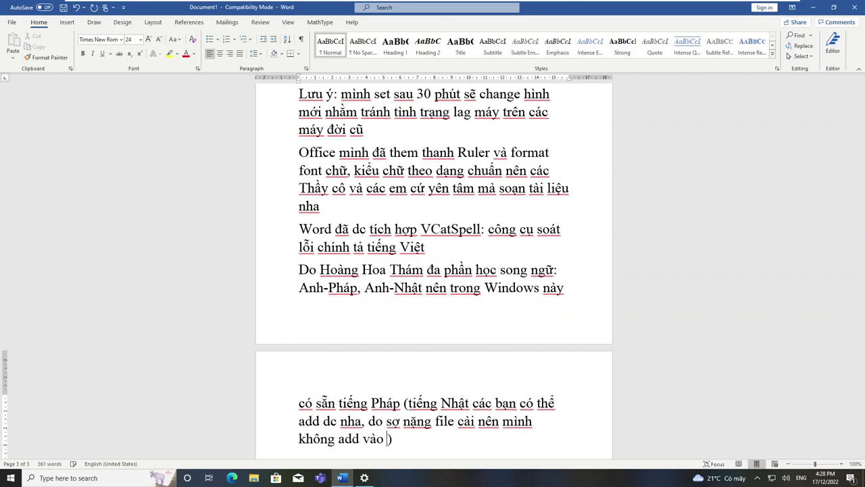
type("ấy")
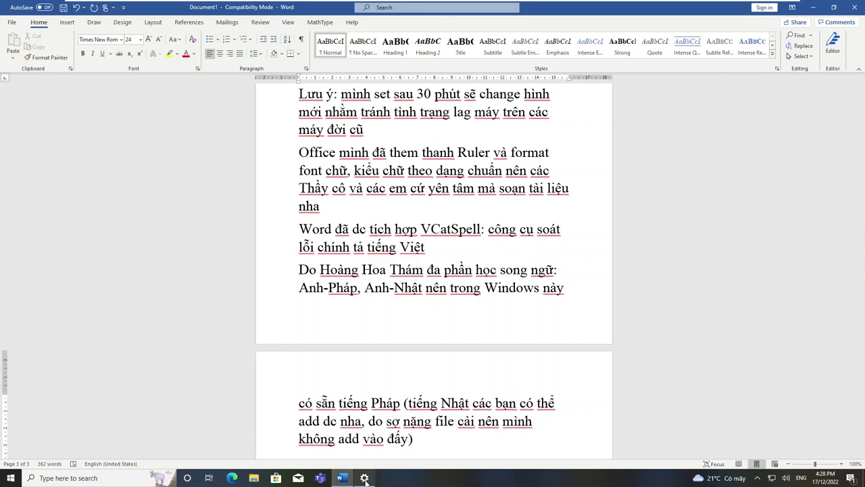
Switch back to Settings, search the installable languages for "japanese", and cancel the language installation dialog.
left_click(364, 478)
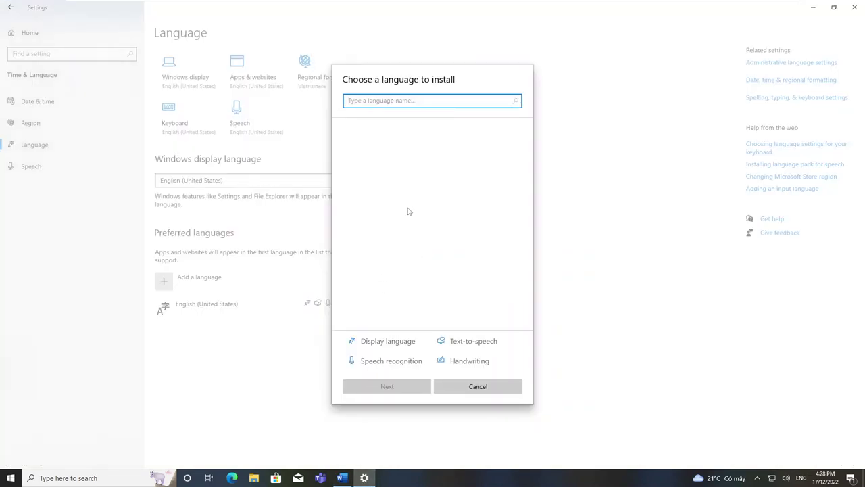
type("japanese")
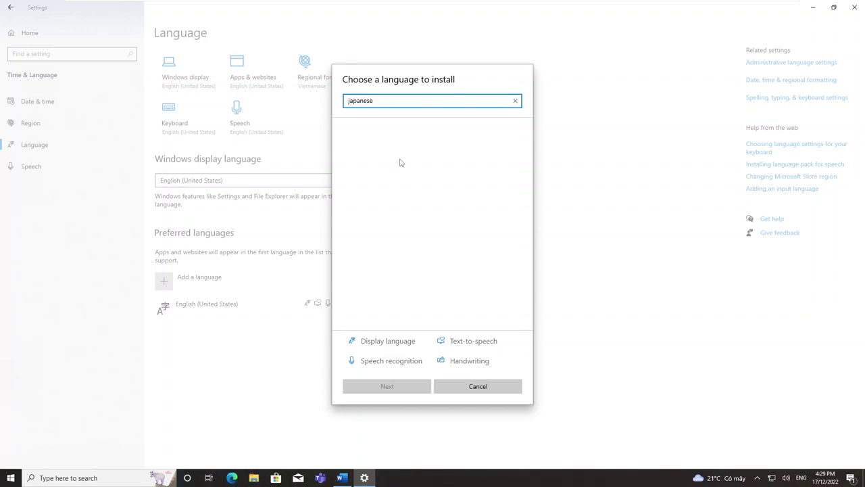
left_click(476, 384)
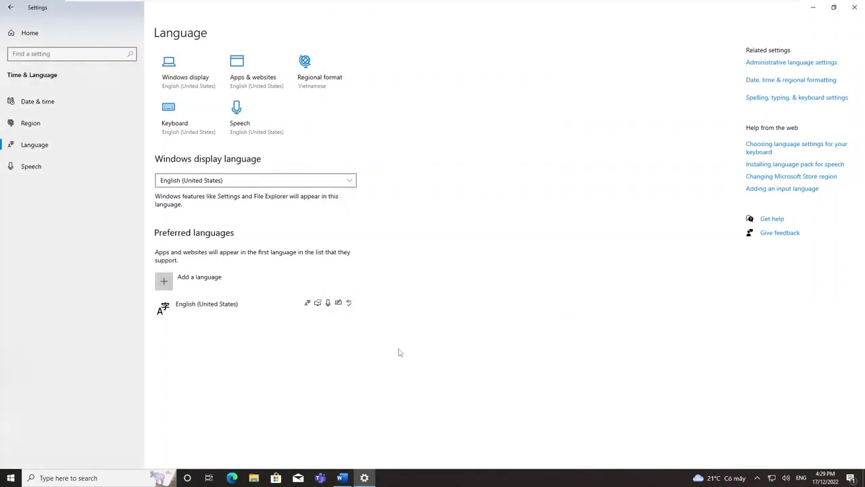
Search the installable languages for "japanese" once more, cancel the dialog and close Settings.
left_click(229, 288)
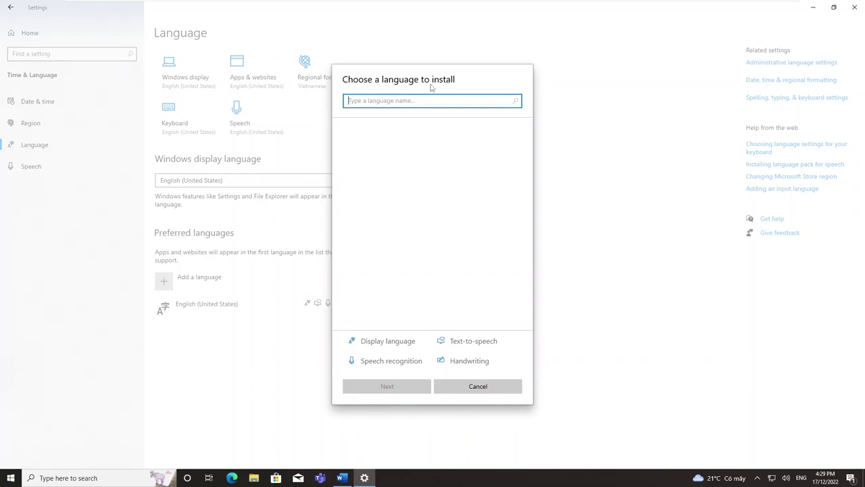
type("japanese")
left_click(473, 387)
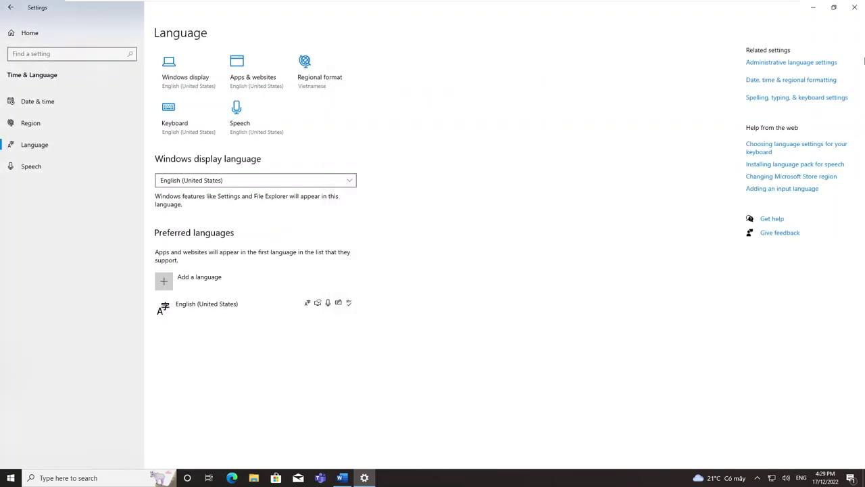
left_click(854, 7)
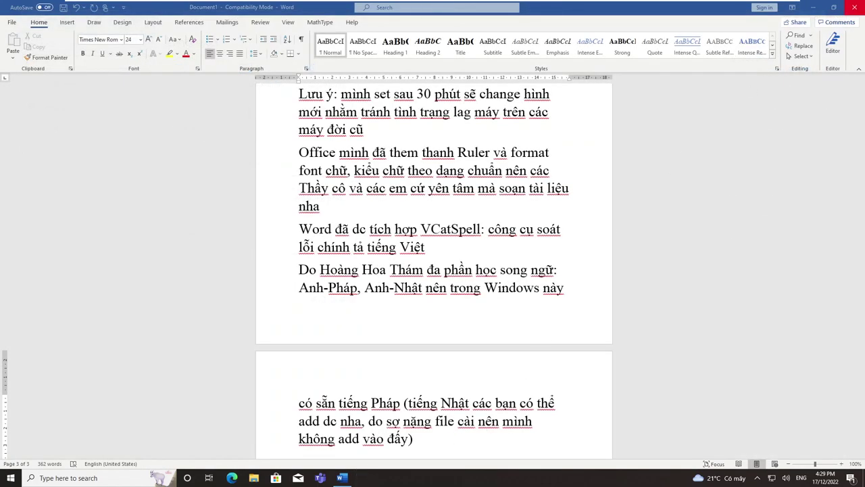
Start a new paragraph in the Word document with "Cách làm rất đơn giản, tuy nhiên do mạng".
key("Return")
type("Cách là")
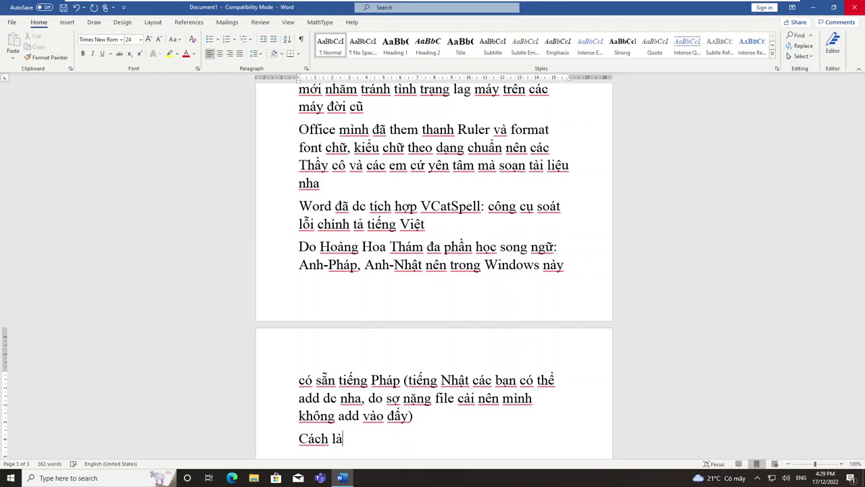
type("m rất đơn gi")
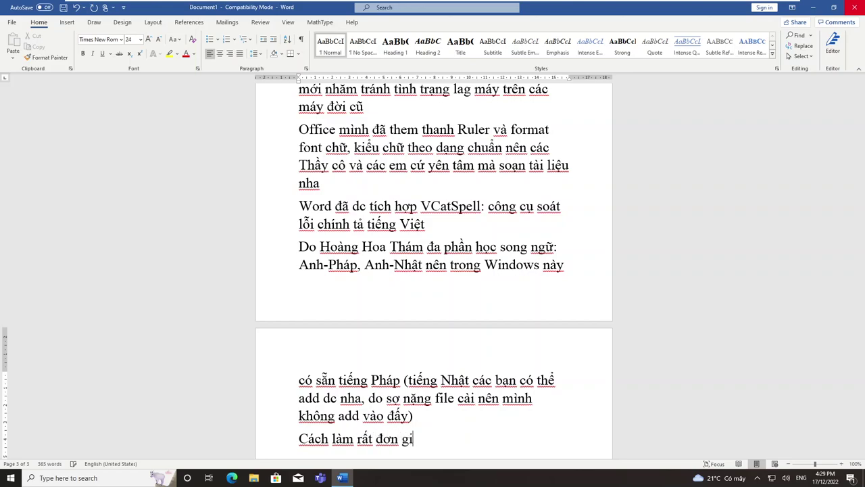
type("ản, tuy nhie")
type("ên do mạng ")
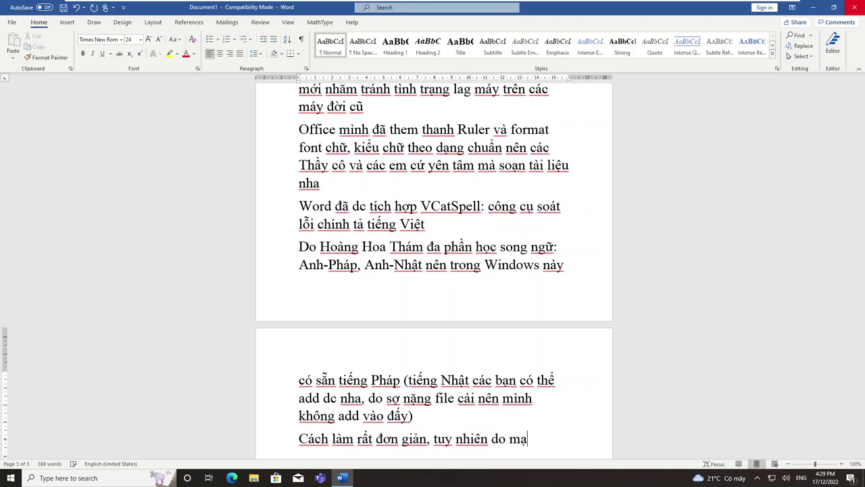
Continue the sentence with "chậm nên mình không search ra Japanese, let me try again".
type("chậm nên ")
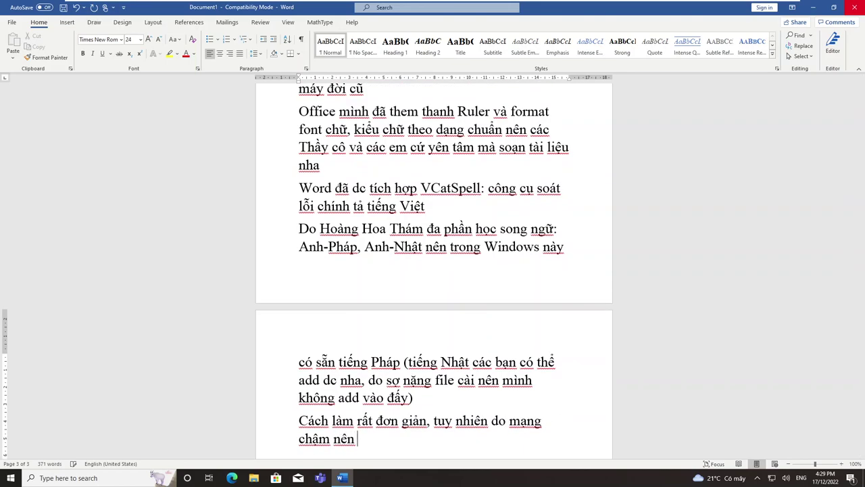
type("minh không")
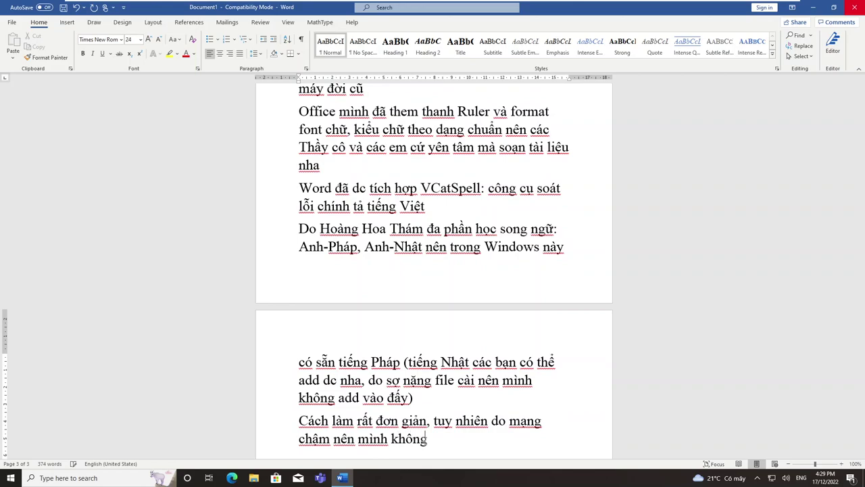
type(" search ra japanese")
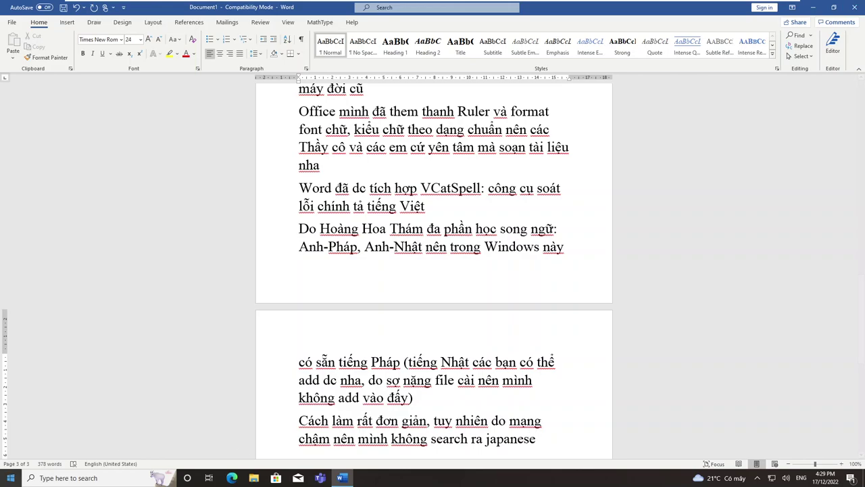
key("super")
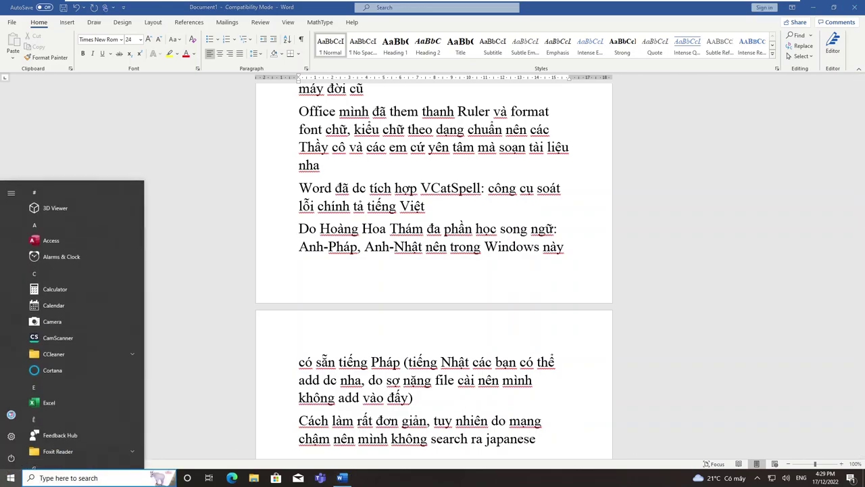
key("Escape")
type(", let ")
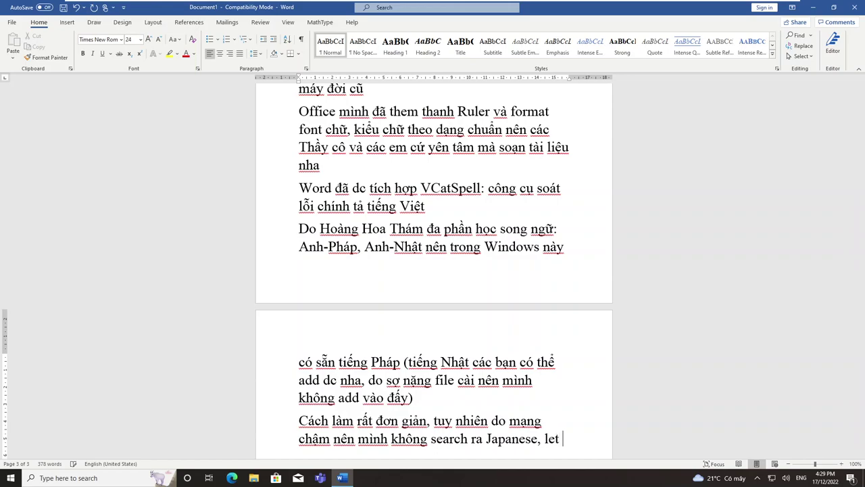
type("me try a")
type("gain")
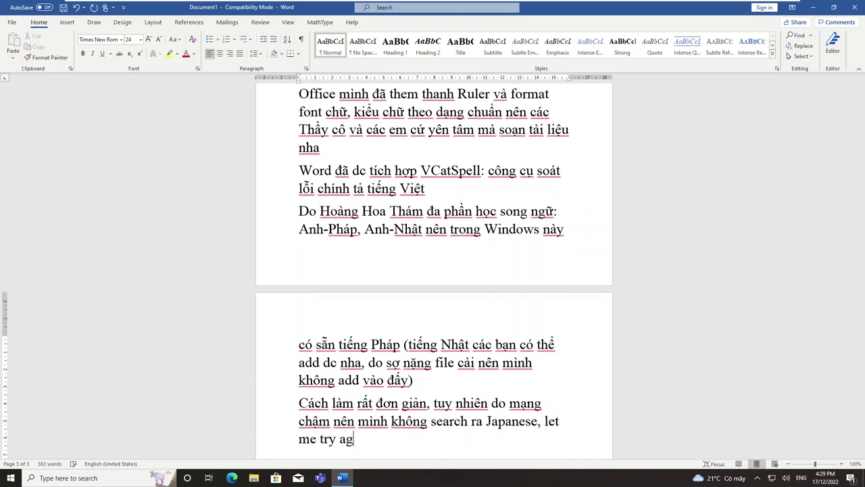
Switch to Windows Settings and open the dialog for adding a preferred language under Time & Language.
left_click(11, 478)
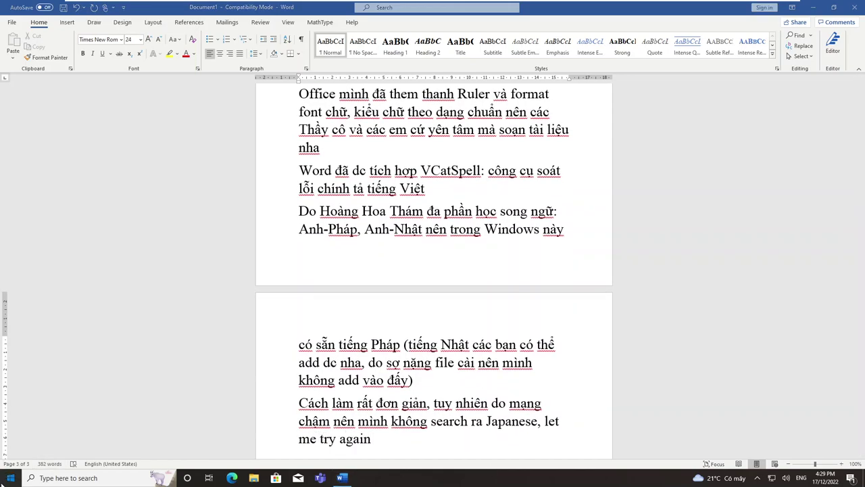
left_click(12, 436)
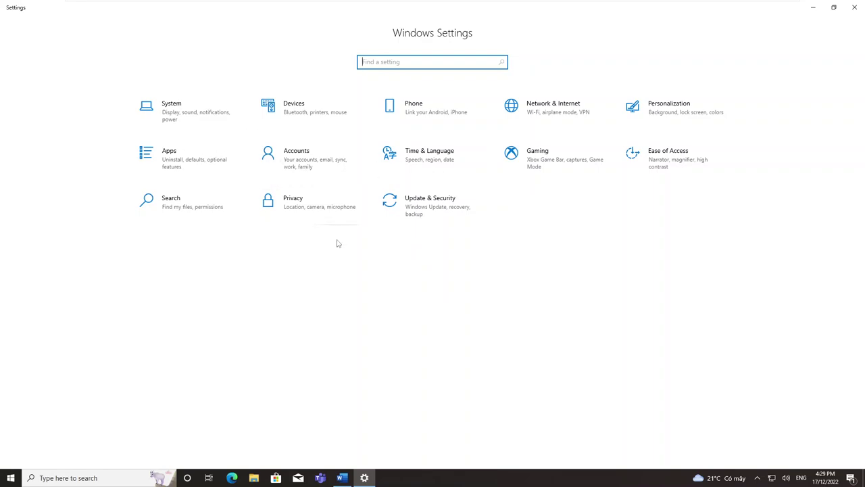
left_click(423, 166)
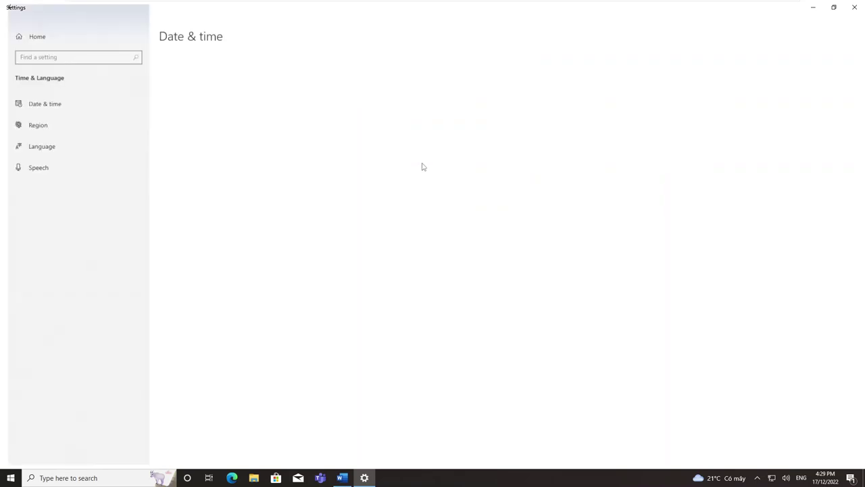
left_click(85, 145)
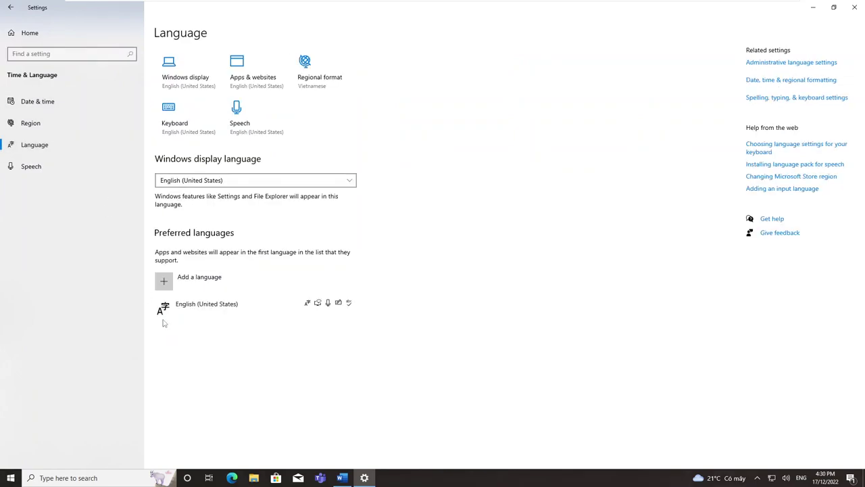
left_click(180, 290)
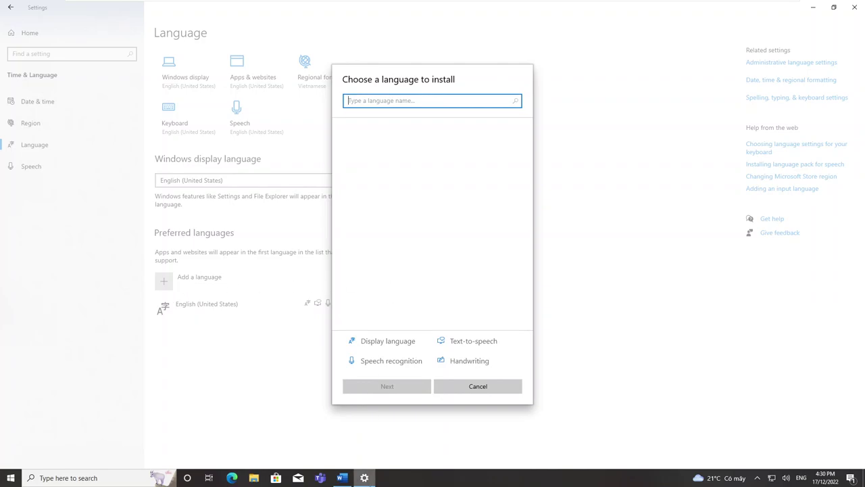
left_click(342, 478)
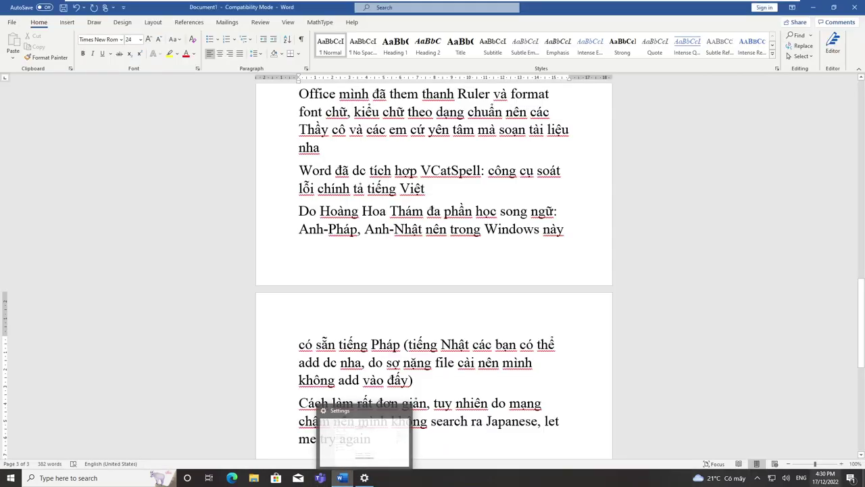
left_click(850, 480)
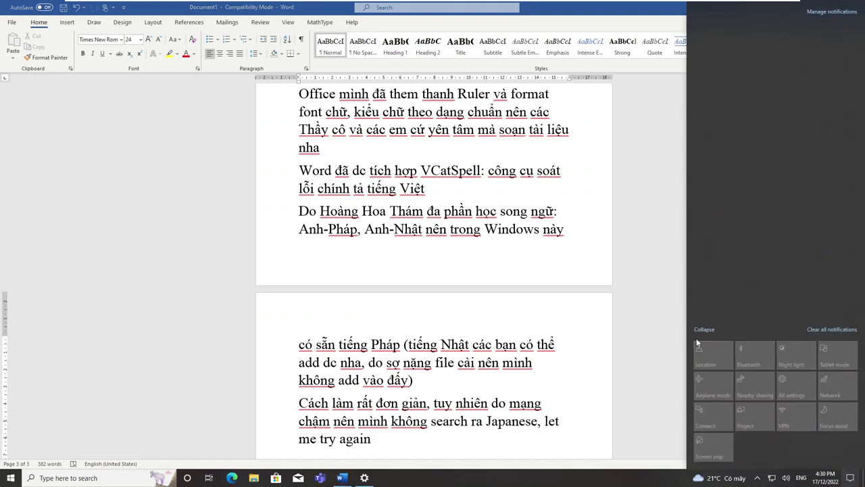
left_click(702, 331)
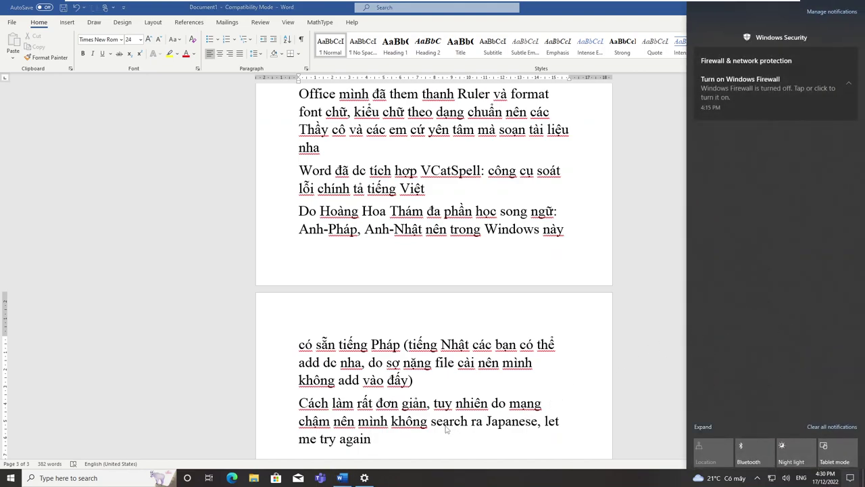
left_click(446, 428)
left_click(864, 477)
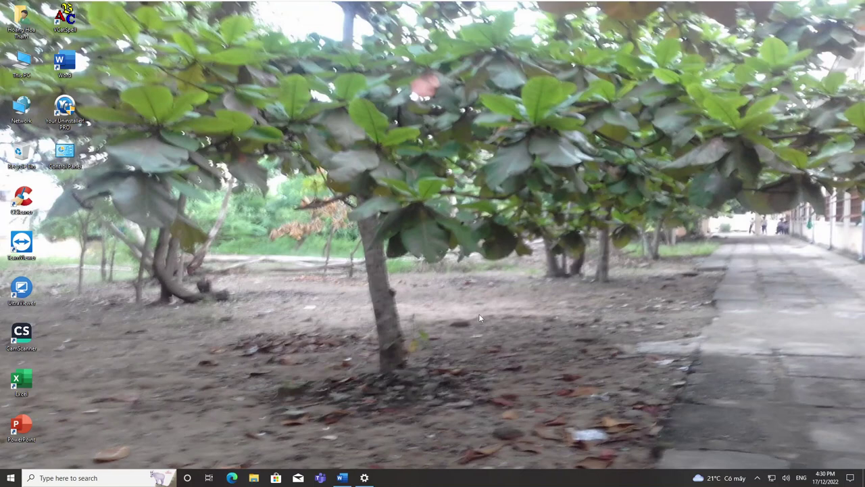
left_click(342, 477)
left_click(364, 478)
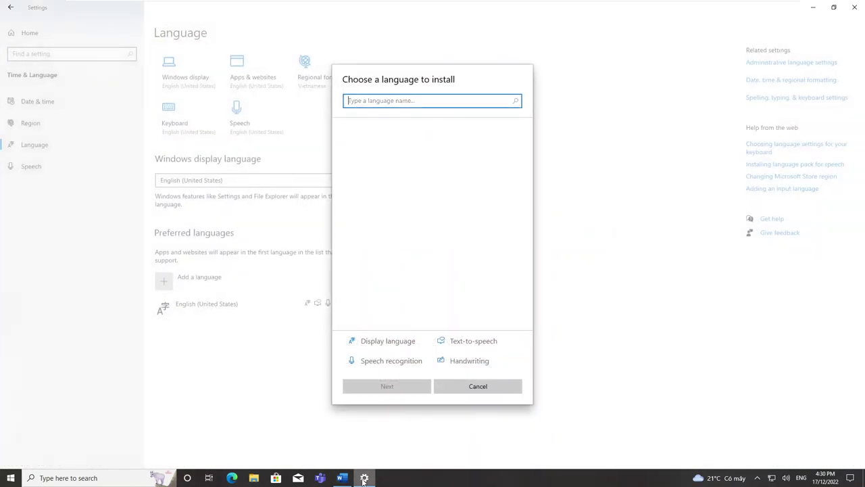
Cancel the language installation dialog, recheck it once by reopening and cancelling it, and close Settings.
left_click(453, 387)
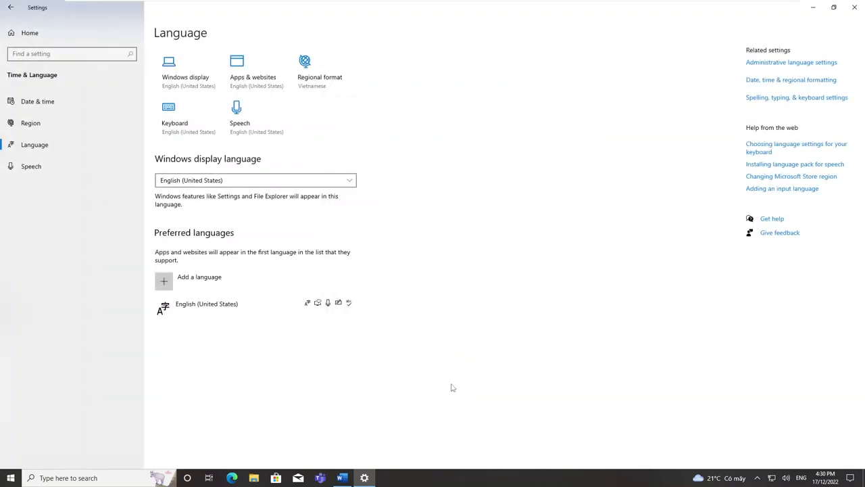
left_click(327, 288)
left_click(491, 381)
left_click(854, 7)
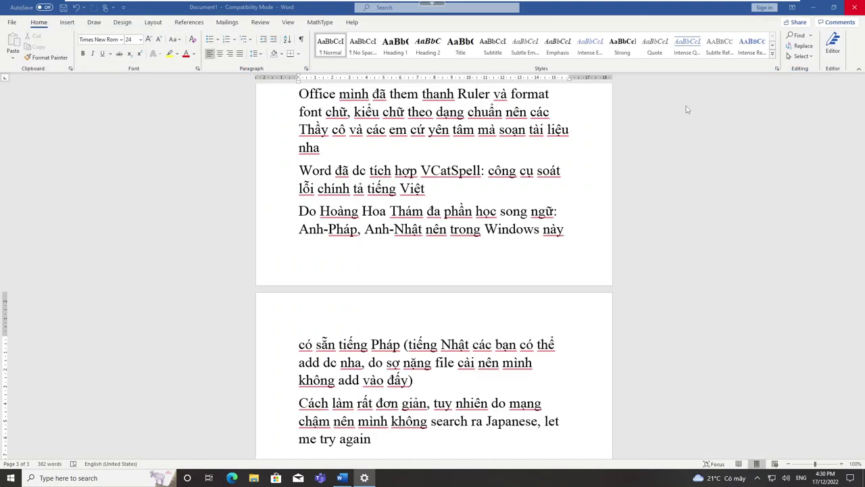
Add a new paragraph in Word reading "Mạng mình lag nên không ra rồi…. hiccc…".
left_click(433, 439)
key("Return")
type("Mang min")
type("h lag nê")
type("n kh")
type("ong ra")
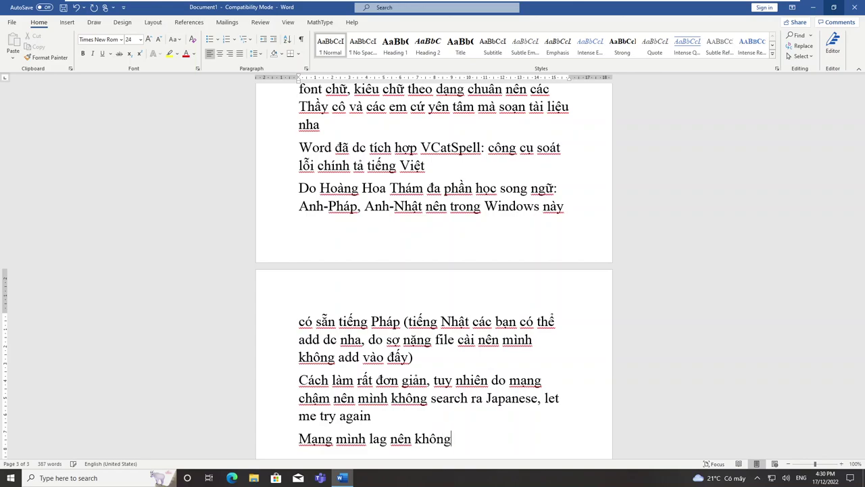
type(" rồi.... h")
type("icc")
type("c.")
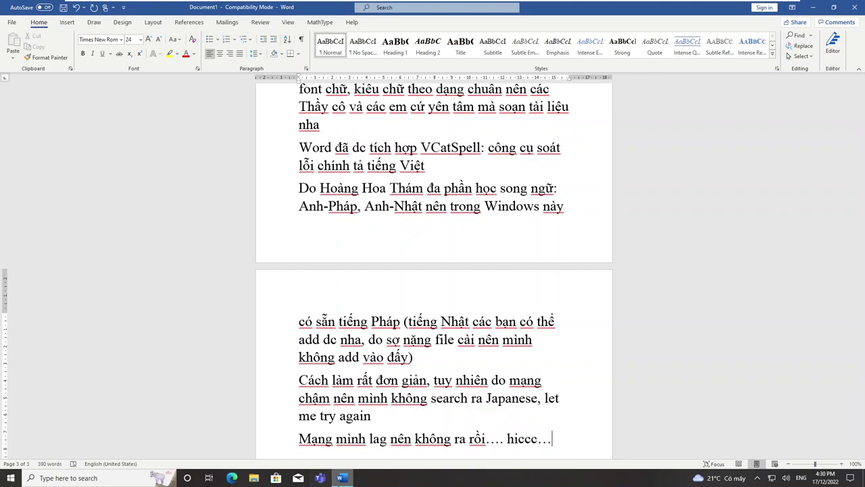
Open and close Cortana from the desktop, and return to Word to start a new paragraph below the "hiccc…" line.
key("super+d")
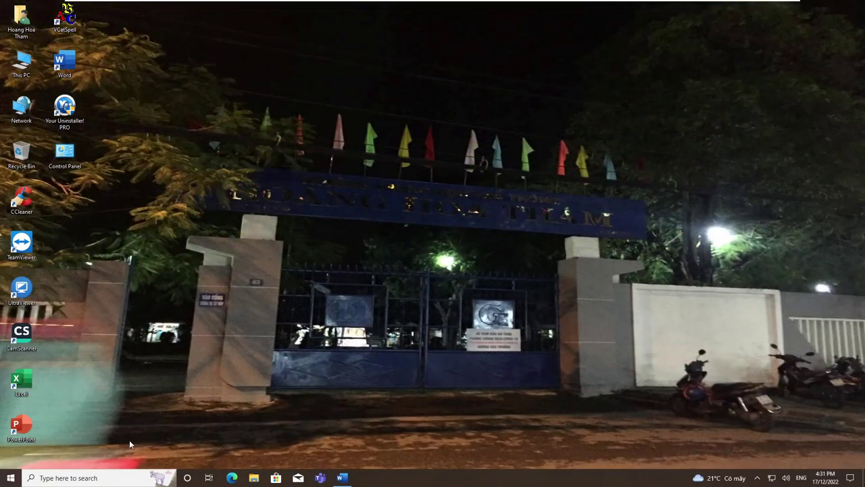
left_click(188, 478)
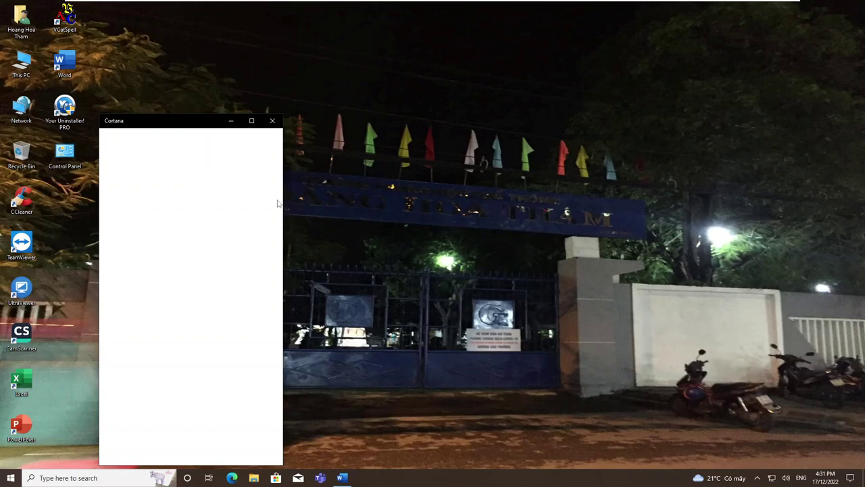
left_click(273, 122)
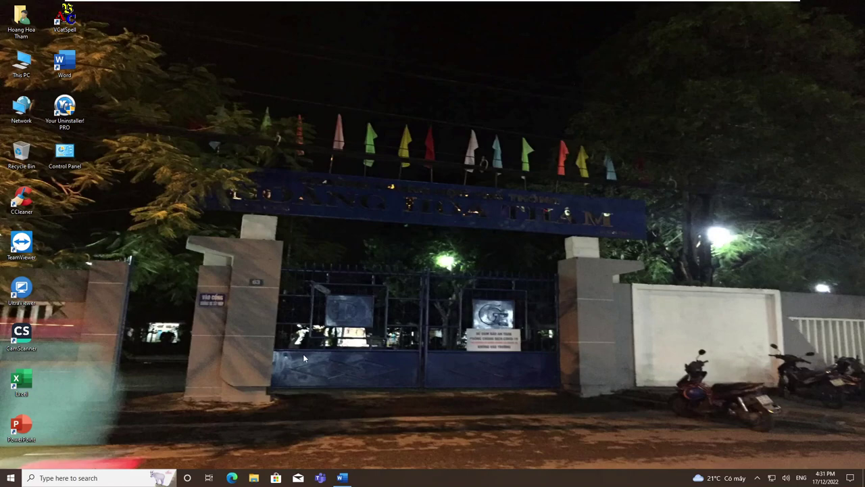
left_click(343, 478)
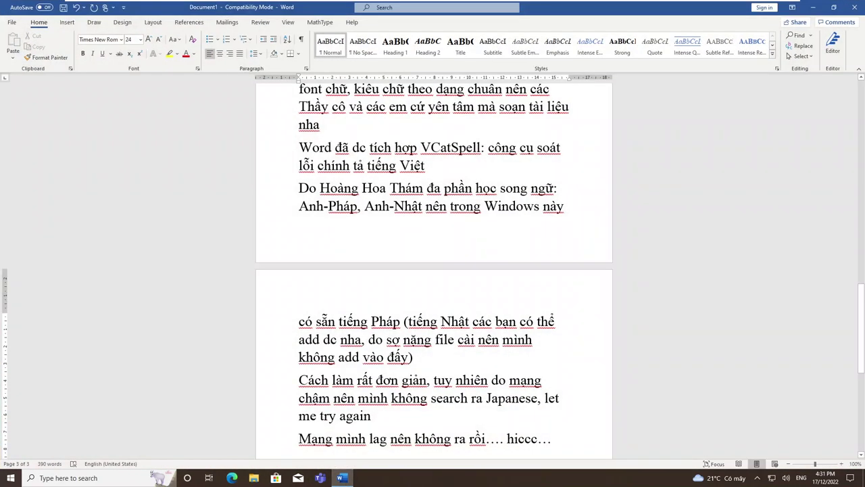
key("Return")
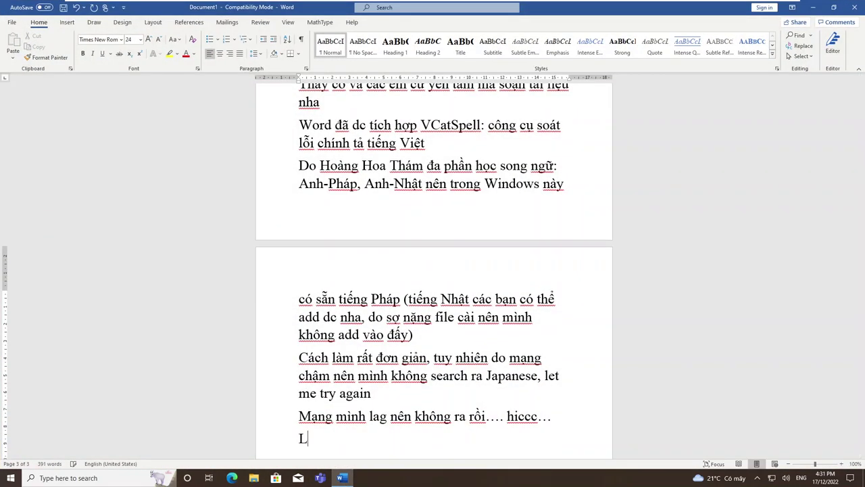
scroll(434, 270, "down", 3)
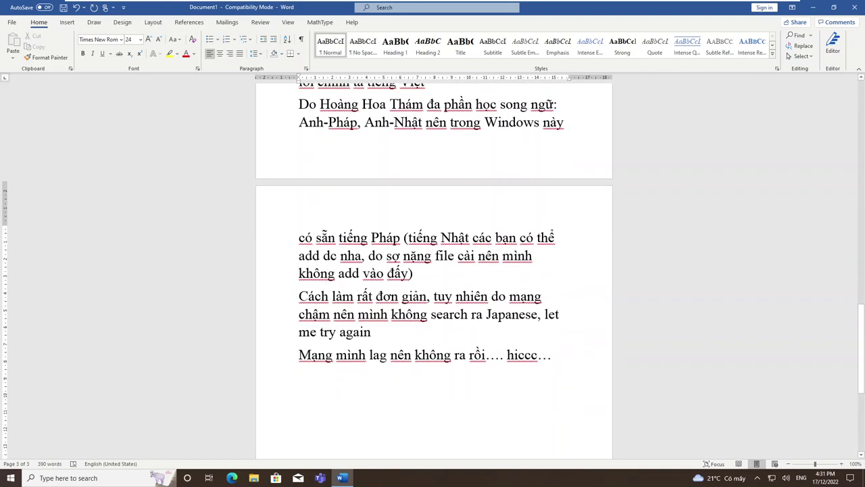
type("Các bạ")
key("BackSpace")
key("BackSpace")
key("BackSpace")
key("BackSpace")
key("BackSpace")
key("BackSpace")
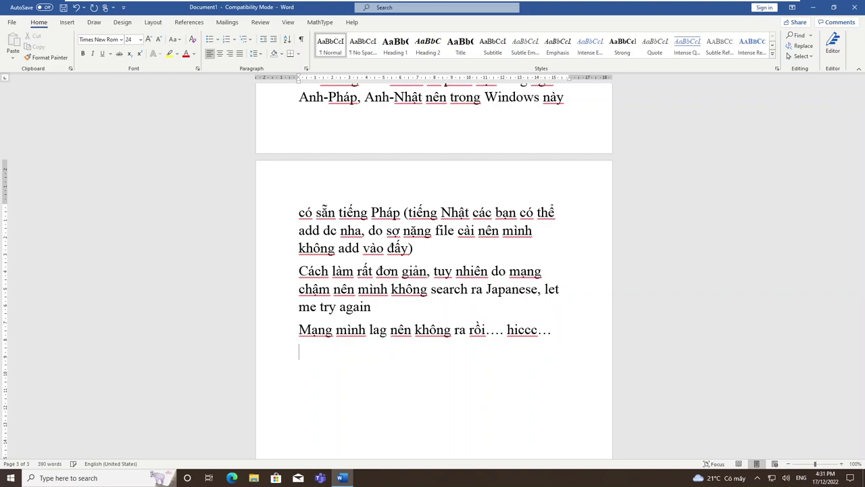
Begin the new paragraph with "Video đến đây là hết, tuy nhiên có 1 lưu ý là".
type("Video đề")
type("n đa")
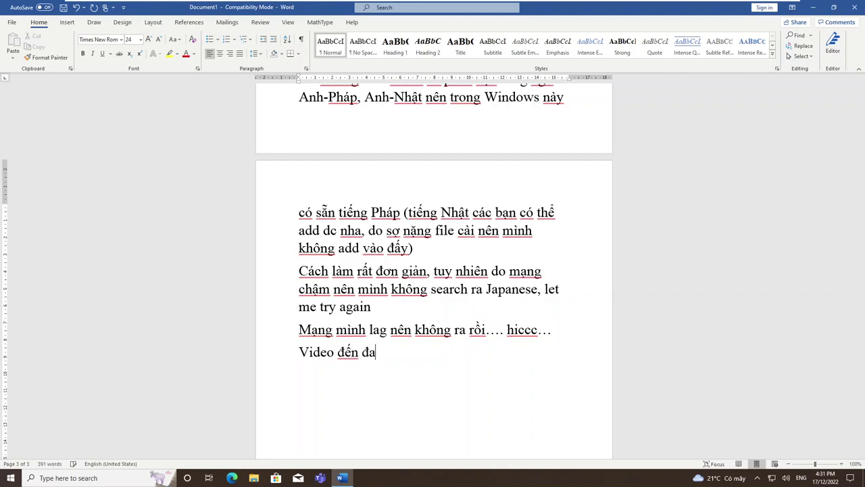
type("ây là he")
type("t, tuy ")
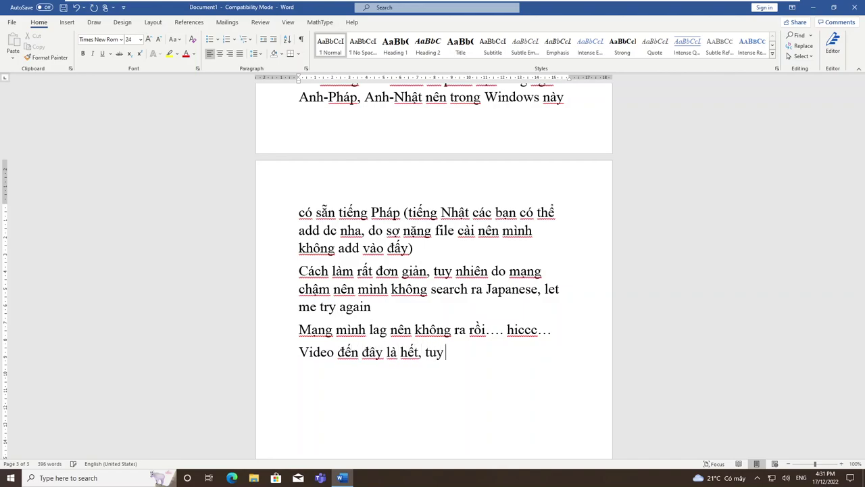
type("nhiên có 1")
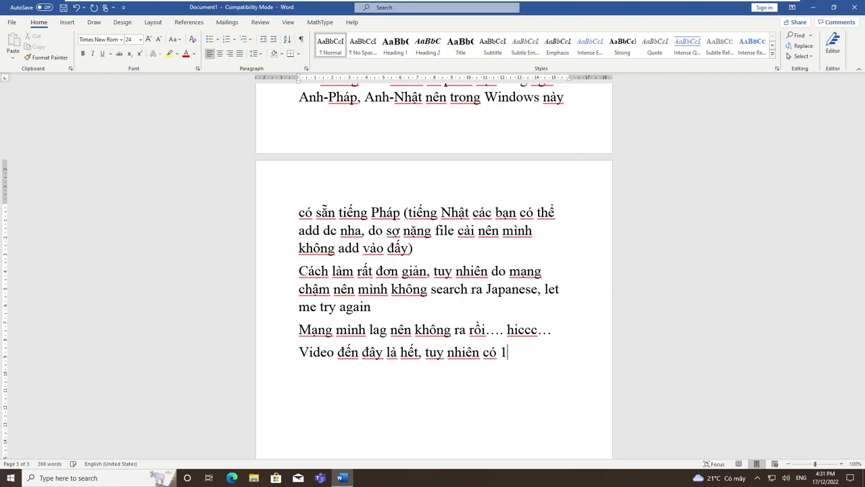
type(" lưu ý la")
Continue the paragraph with "các bạn add account itrithuc của các bạn vào là xài dc Teams nha,".
type(" các b")
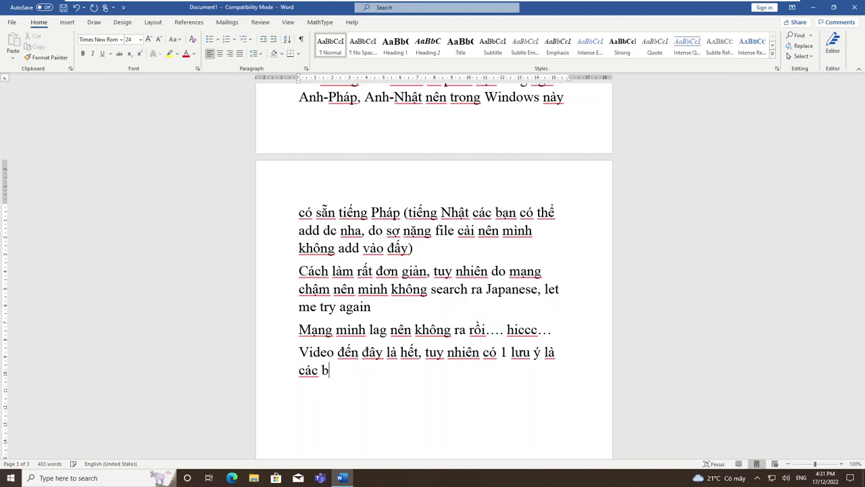
type("ạn add account itrithuc")
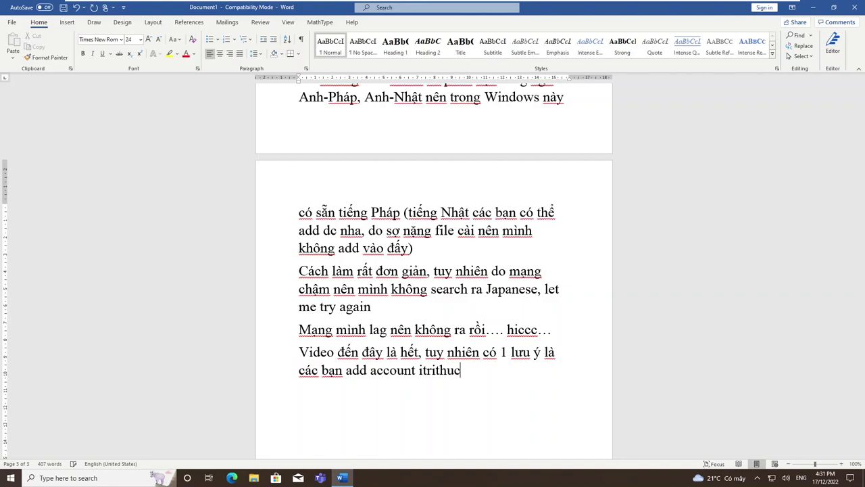
type(" của các bạn vào là ")
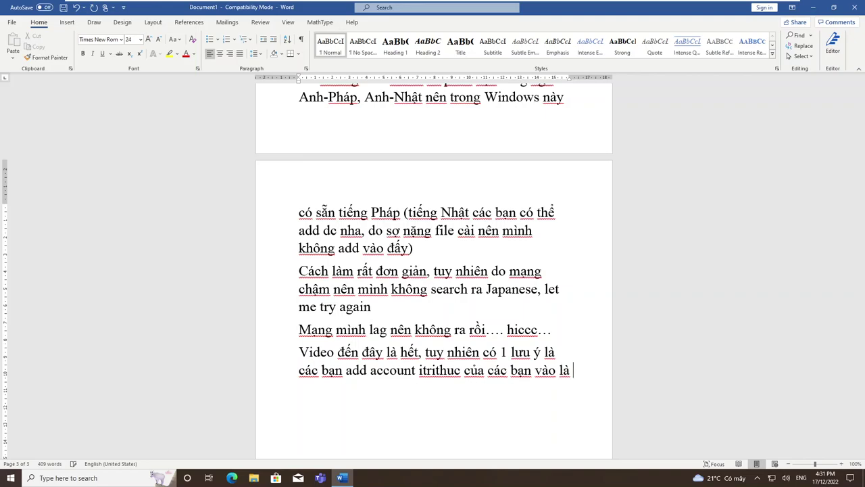
type("xải dc ")
type("Ter")
key("BackSpace")
key("BackSpace")
type("eams nha, c")
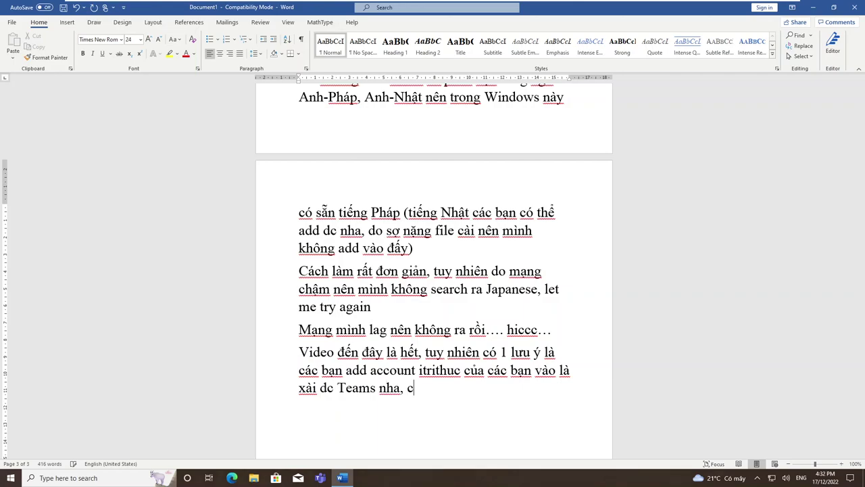
Extend the sentence with "cách add thì có 2 cách lận: dùng Teams hoặc dùng Settings".
type("ád")
key("BackSpace")
type("ch ")
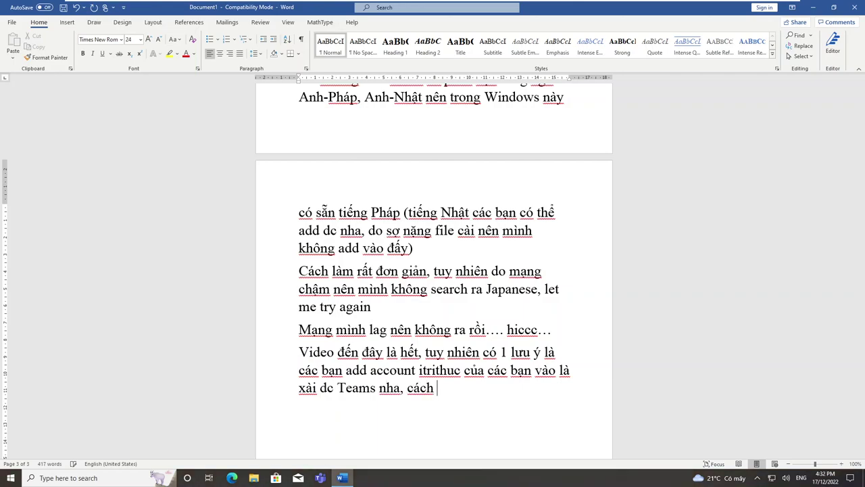
type("add thì có 2 cá")
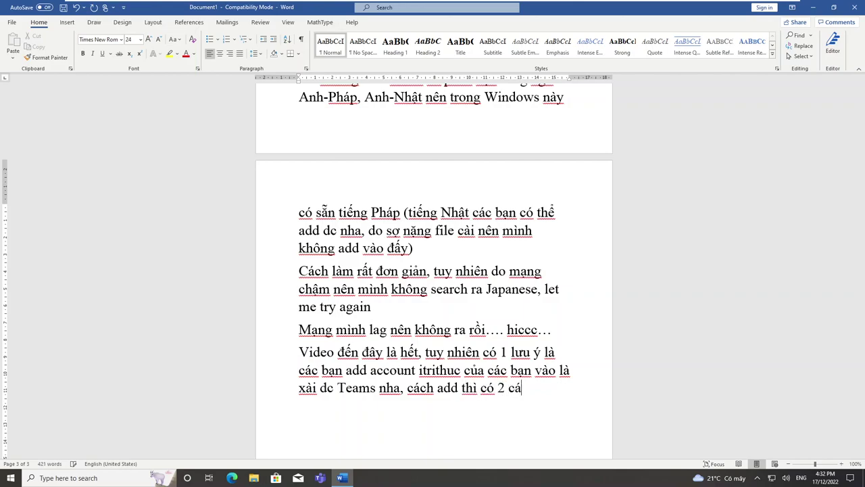
type("ch lận: dùng Te")
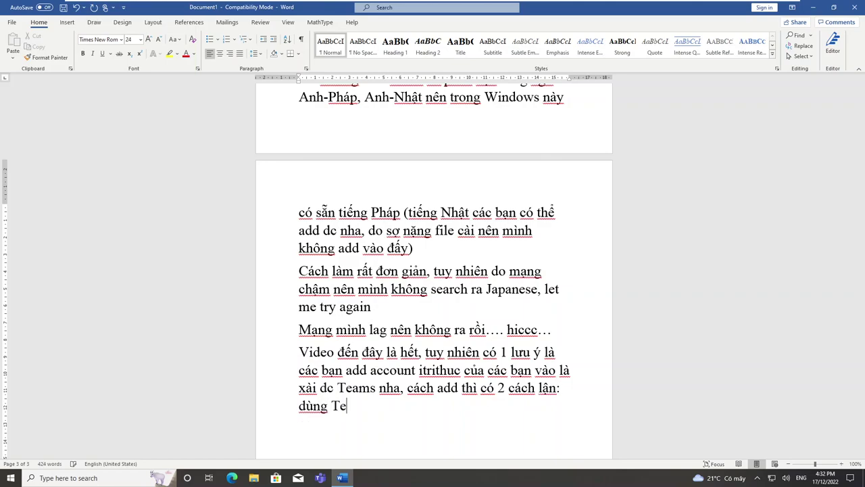
type("ams hoa")
type("c đu")
type("ng ")
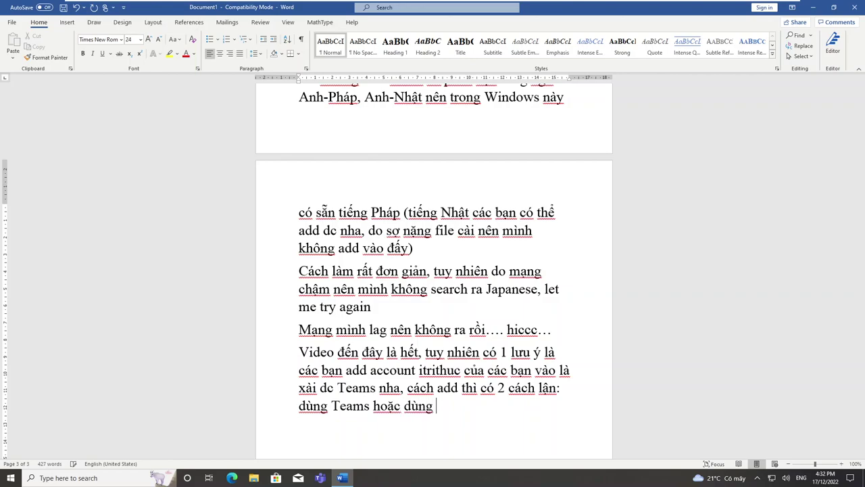
type("Settings")
Launch Microsoft Teams and, back in Word, finish the sentence with ", tuy nhiên khuyến nghị cách 2 do nó đồng bộ hoá cả Windows luôn".
left_click(315, 478)
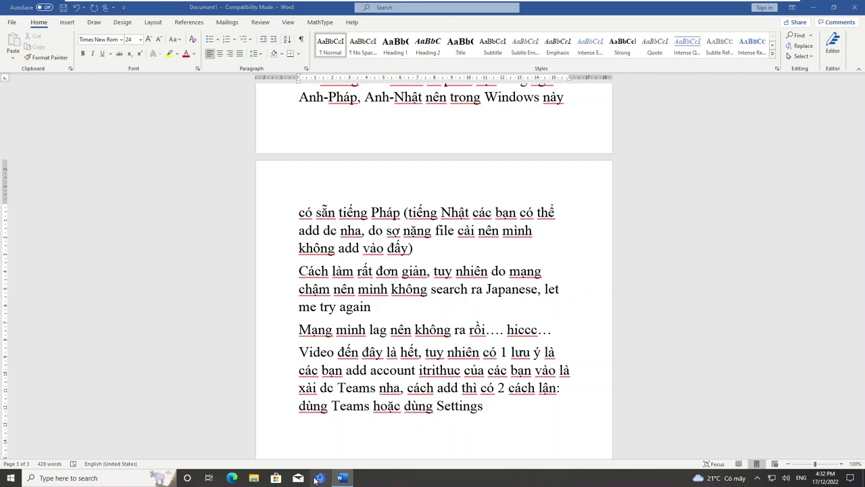
left_click(507, 404)
type(",")
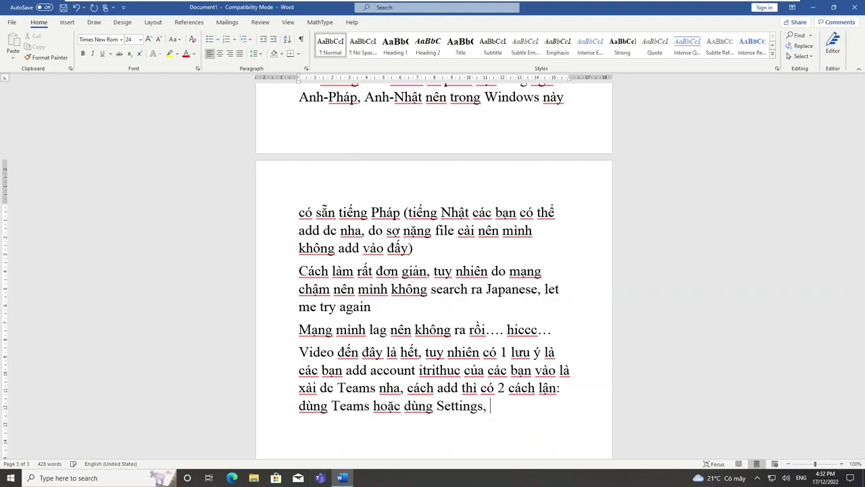
type(" tuy nhiên ")
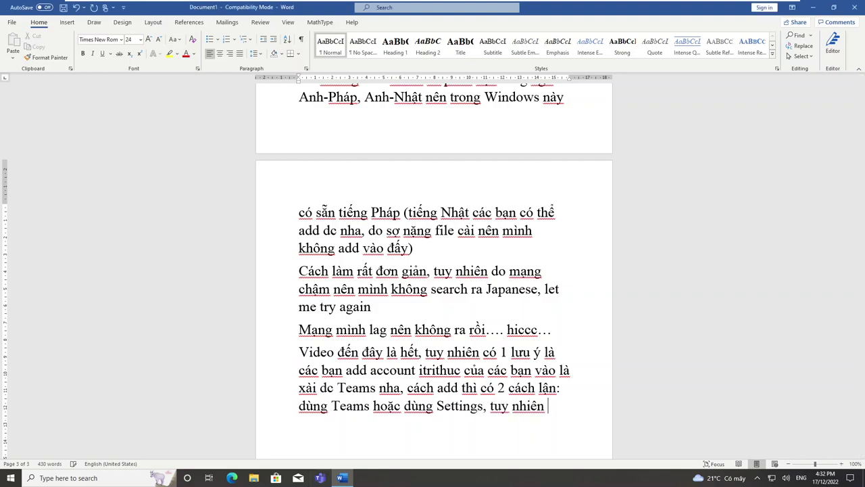
type("khuyến ngh")
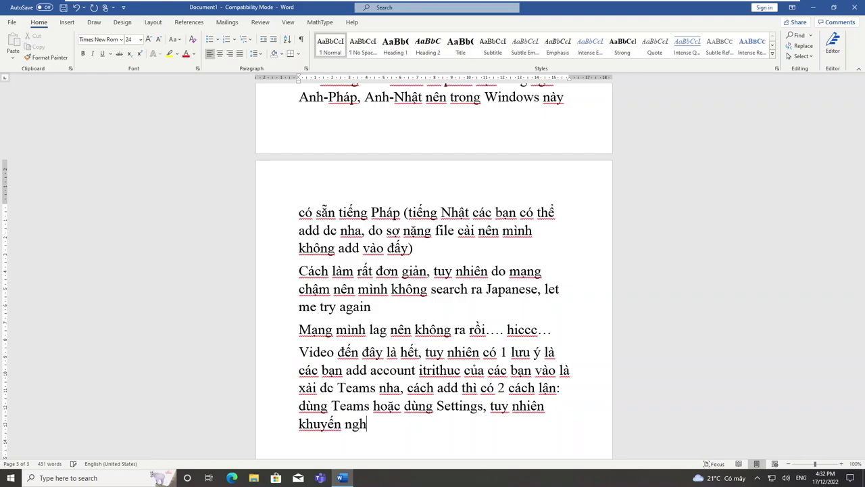
type("i cách 2 do nó đ")
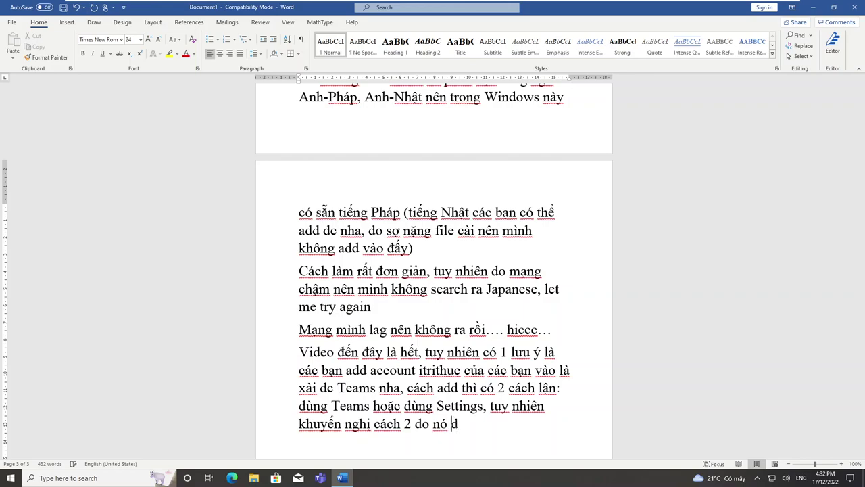
type("ong bộ hoá cả Wi")
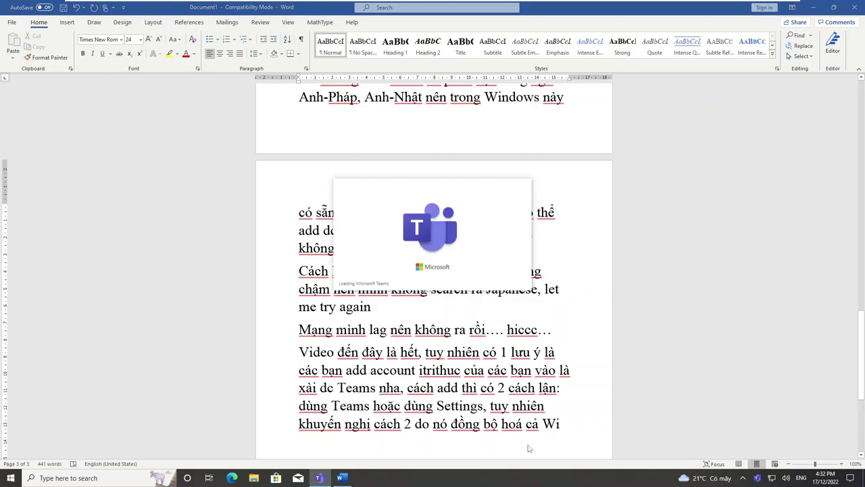
type("ndows ")
type("luôn")
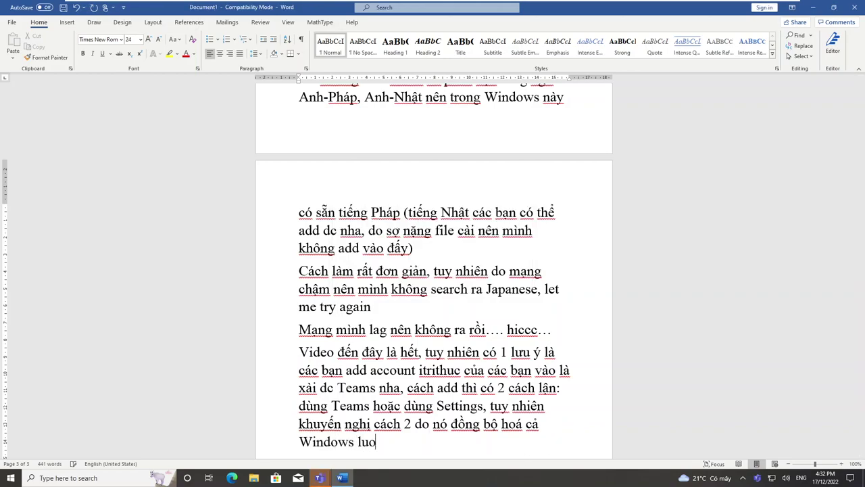
Bring up the Microsoft Teams sign-in window, try placeholder text as the sign-in address, and close the window.
mouse_move(319, 478)
left_click(369, 433)
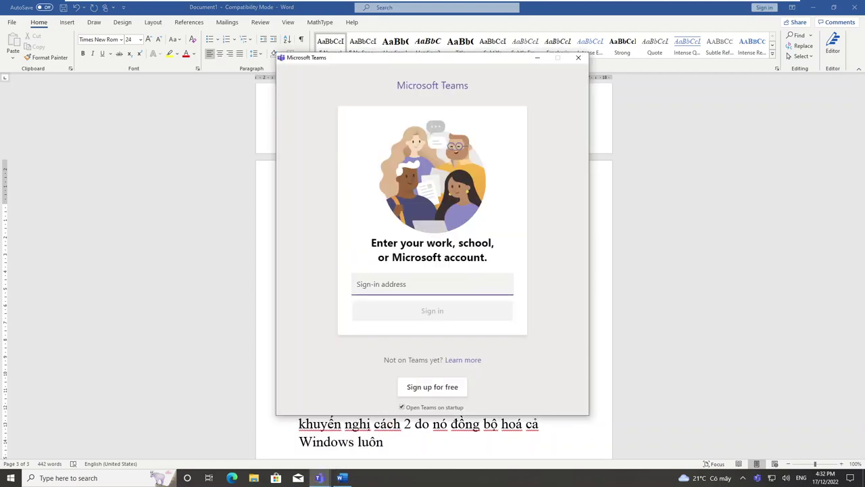
type("nhapt")
key("BackSpace")
key("BackSpace")
key("BackSpace")
left_click(578, 57)
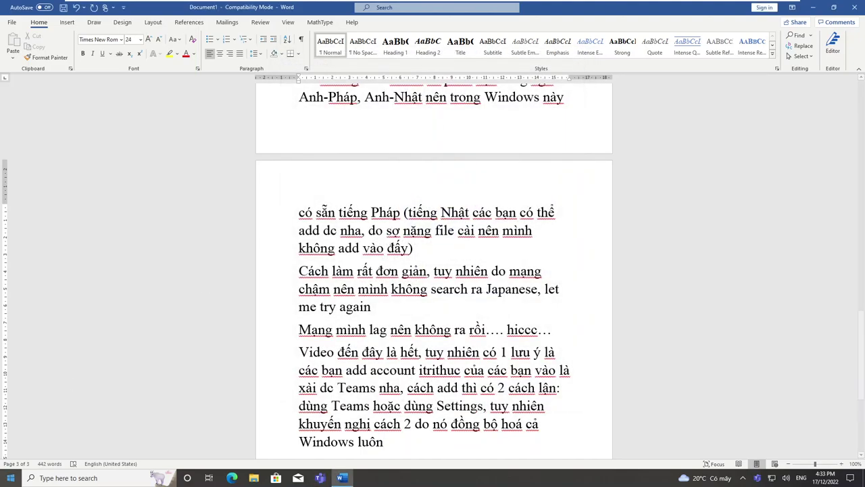
Open the Microsoft account sign-in dialog from the Your info page of Accounts in Windows Settings.
left_click(3, 479)
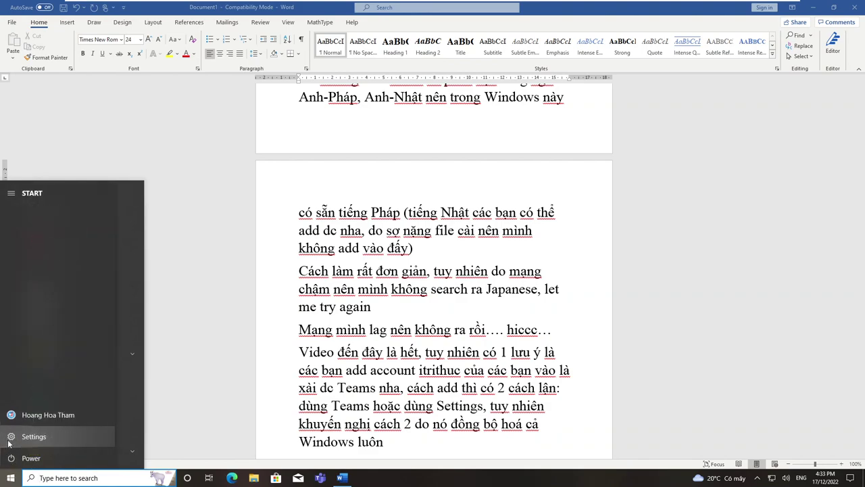
left_click(27, 439)
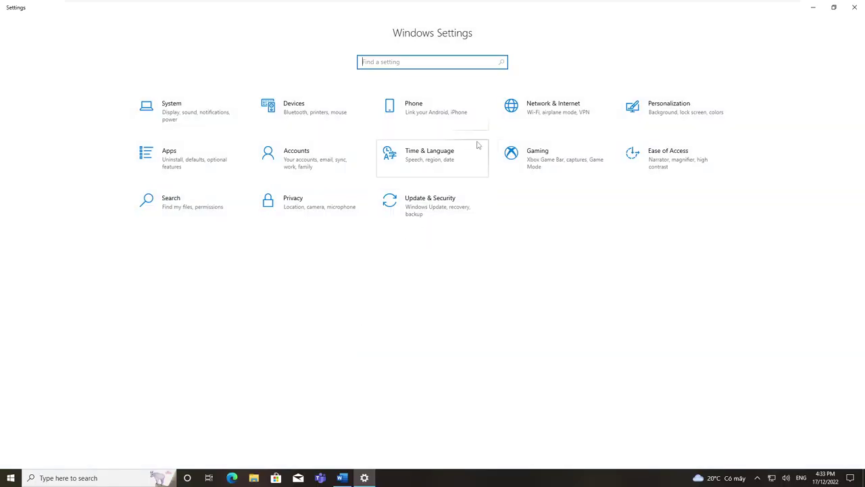
left_click(305, 174)
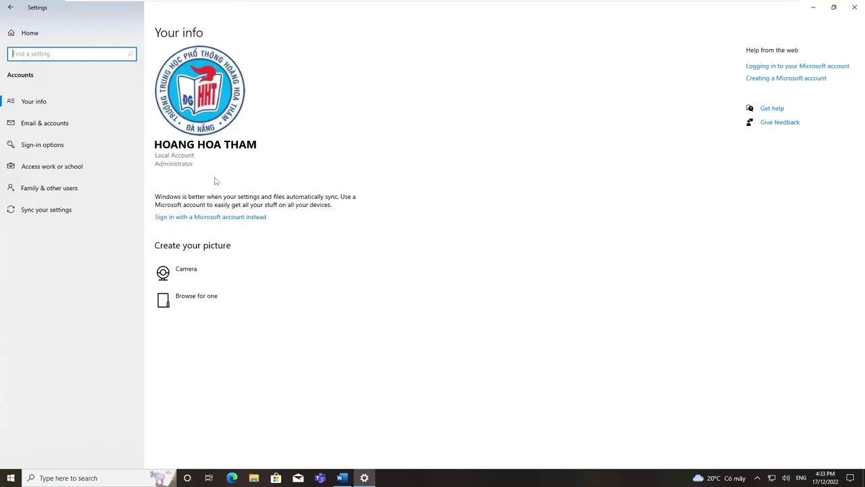
left_click(211, 217)
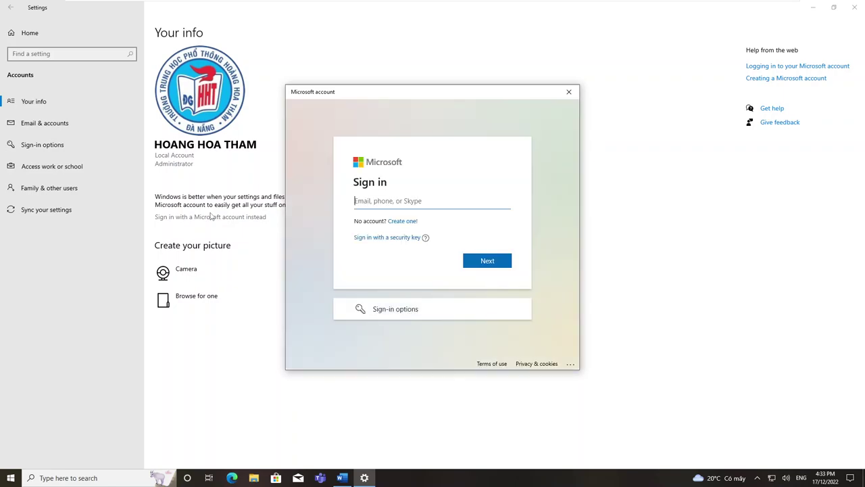
Enter the placeholder "nhaptaikhoanmsoritrithucvaoday" as the sign-in account, then cancel the sign-in and close Settings.
type("nhsp")
type("taikhoan")
type("m")
type("soritrithucvaoday")
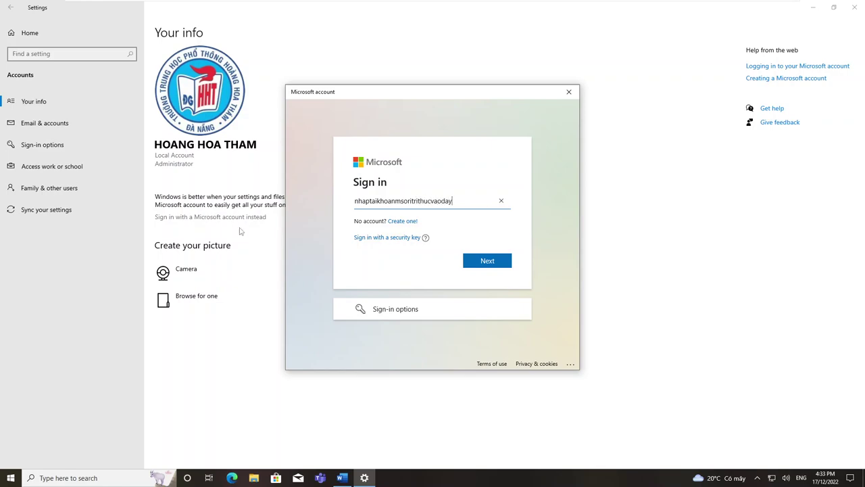
left_click(524, 168)
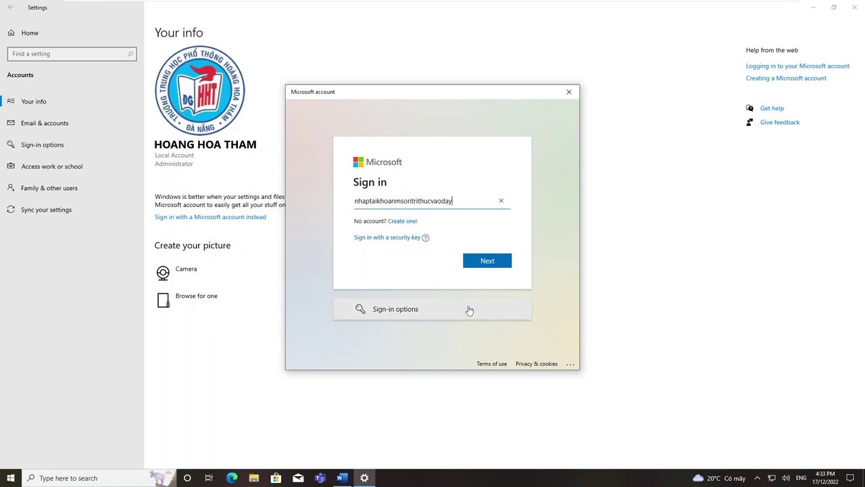
left_click(569, 93)
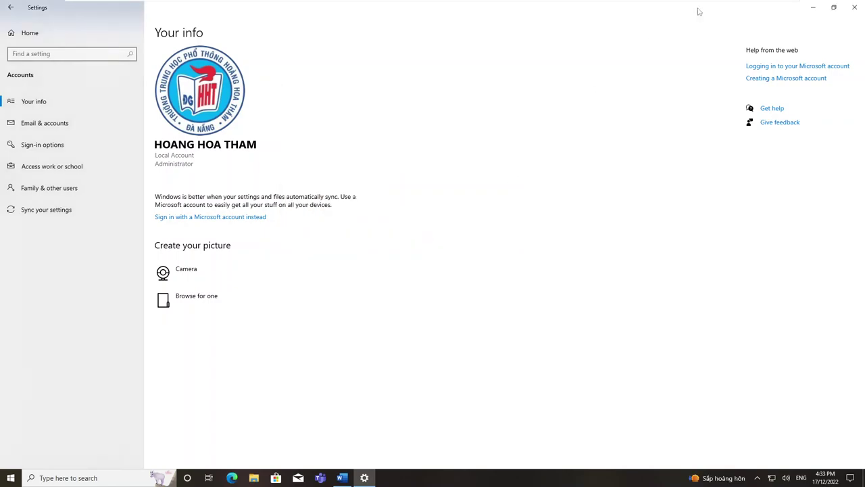
left_click(861, 8)
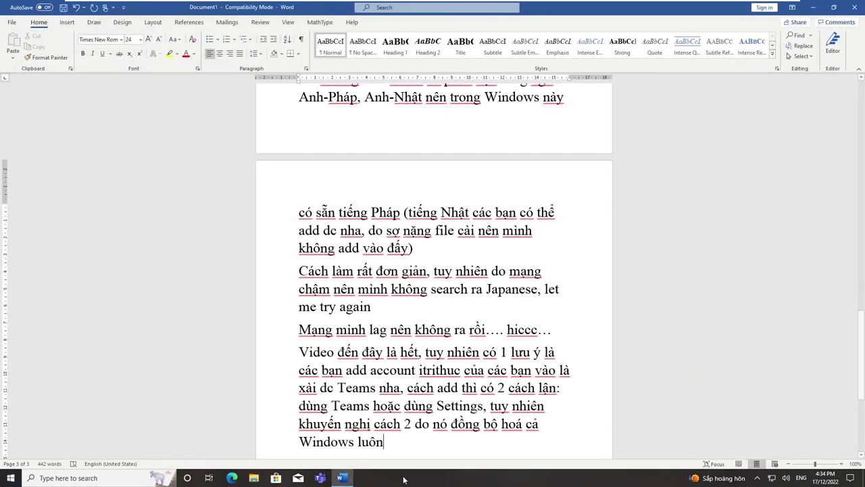
Start a closing paragraph in the Word document with "Vậy là the end rồi nha,".
key("Return")
type("Va")
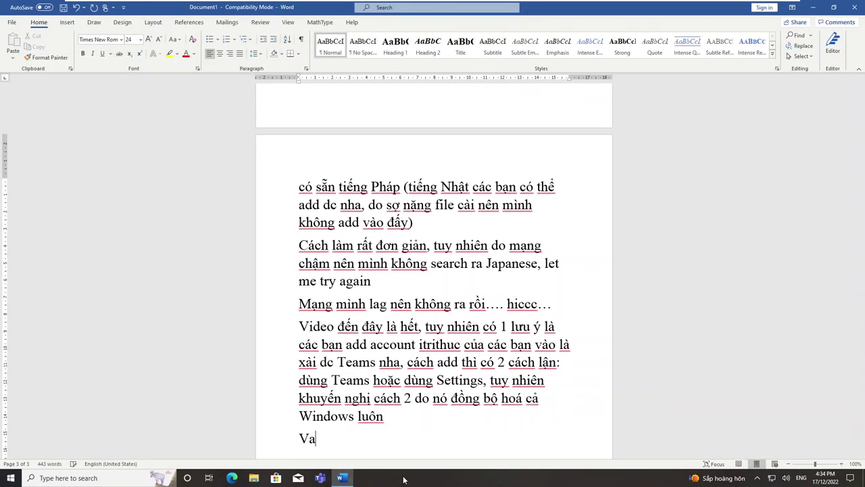
type("ậy là y")
key("BackSpace")
type("the e")
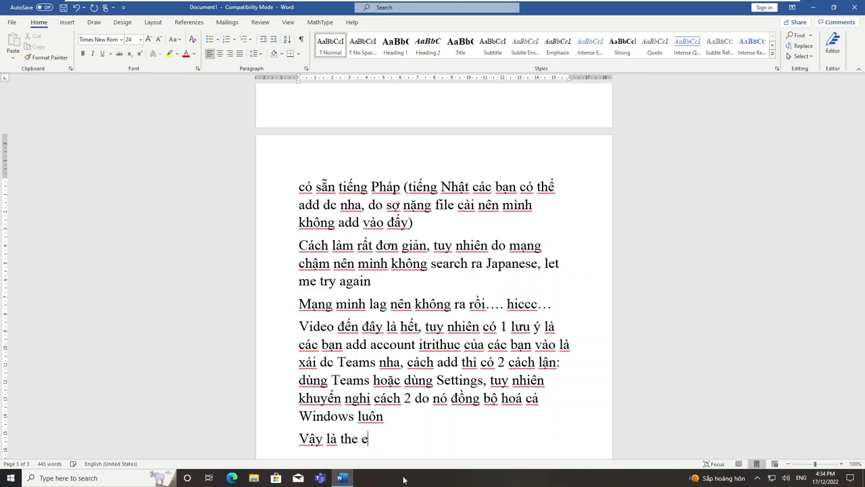
type("nd rồi nha, cám o")
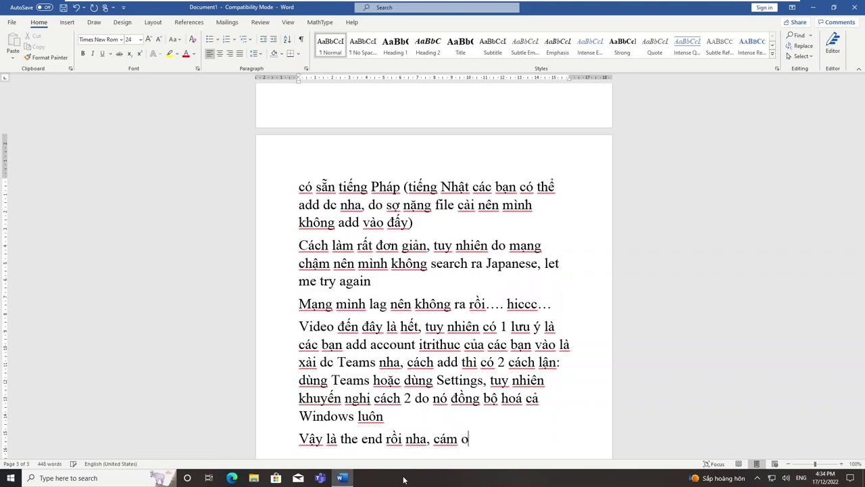
Complete the closing paragraph with the thanks "cám ơn Quí thầy cô và các bạn đã Quan tâm theo dõi".
key("BackSpace")
type("ơn Q")
type("uí thaầy c")
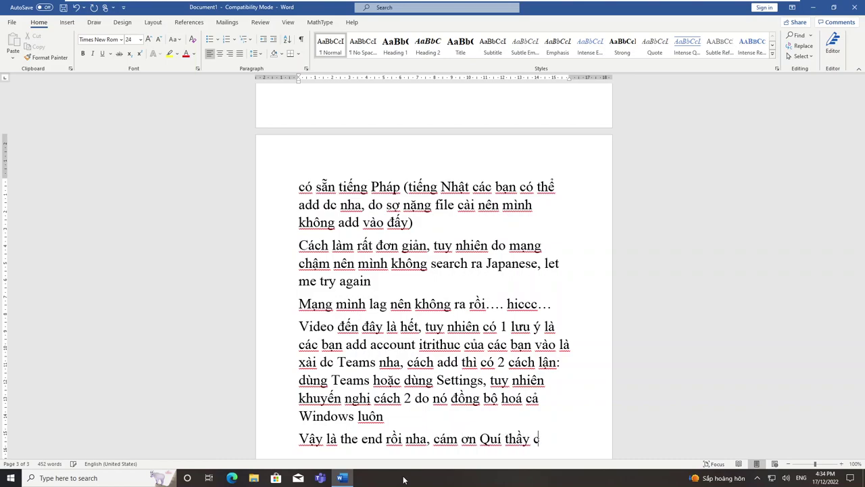
type("ô và các ")
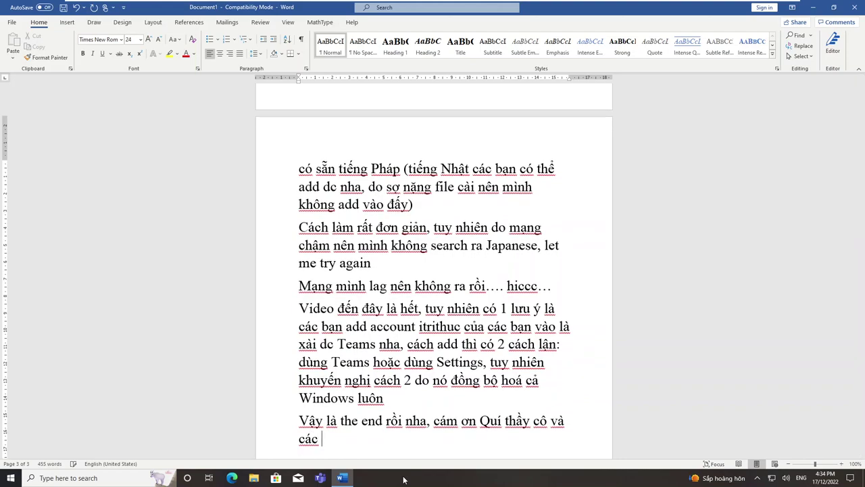
type("bạn đã Quan")
type(" tâm theo do")
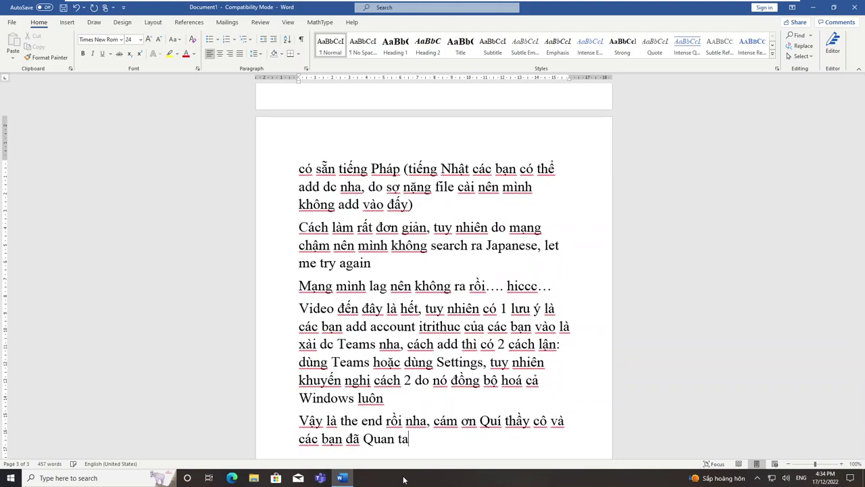
type("xi")
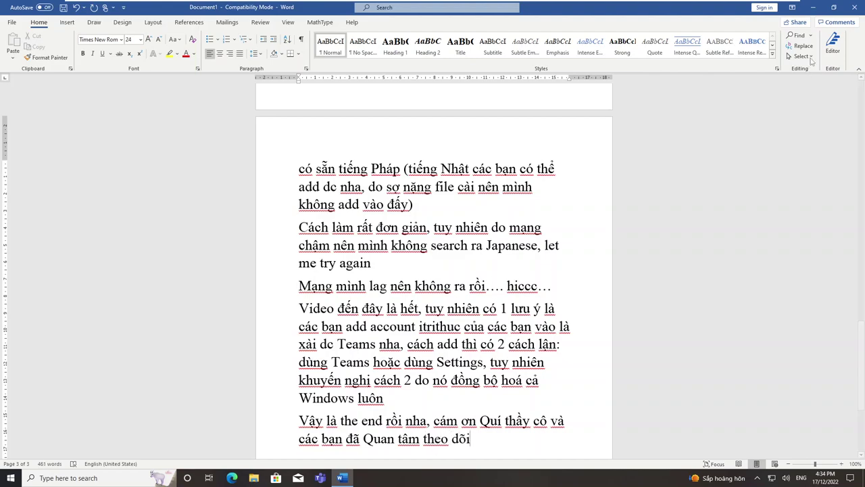
Minimize Word and the virtual machine window, and switch to OBS on the host desktop.
left_click(815, 12)
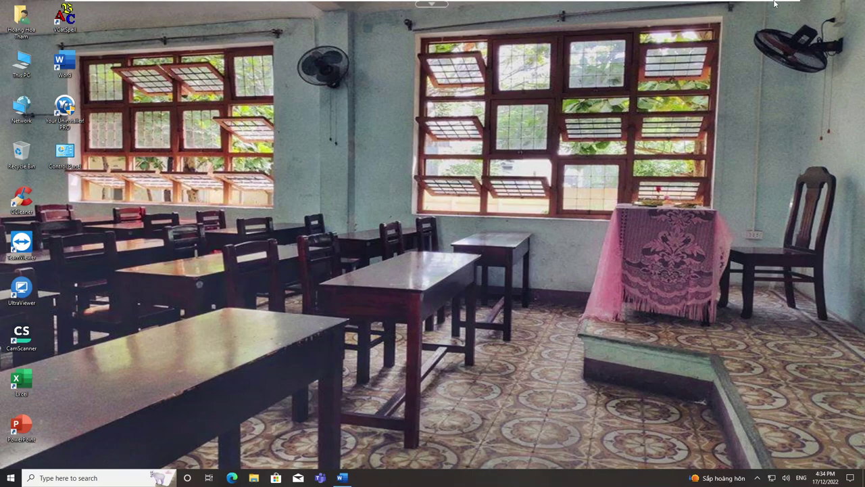
mouse_move(777, 5)
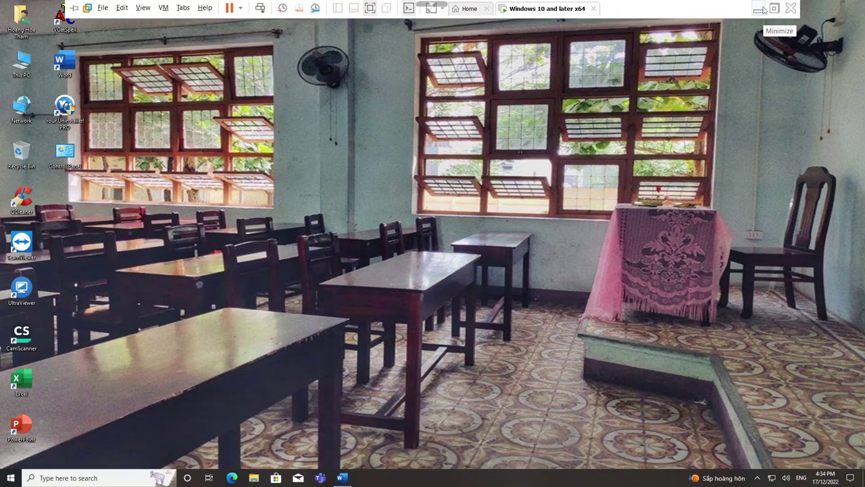
left_click(760, 8)
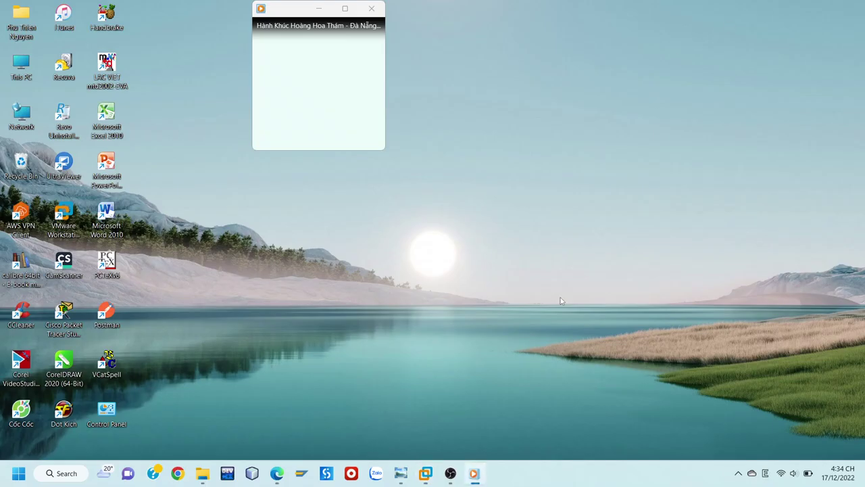
left_click(449, 474)
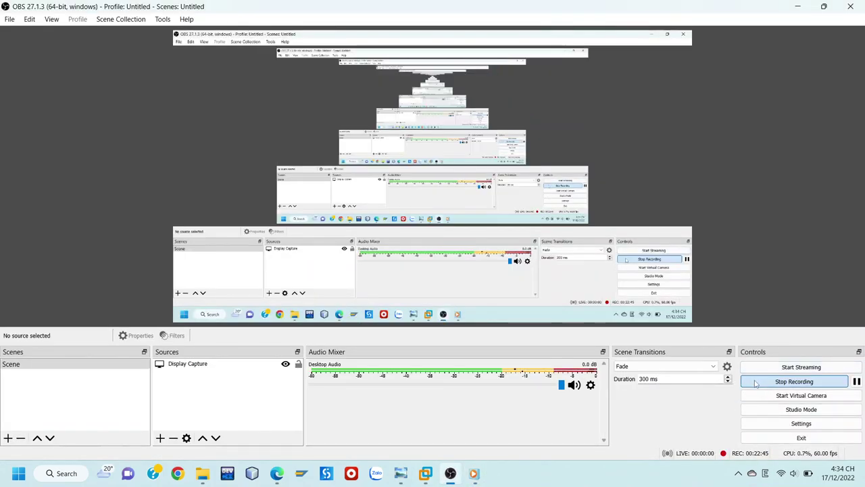